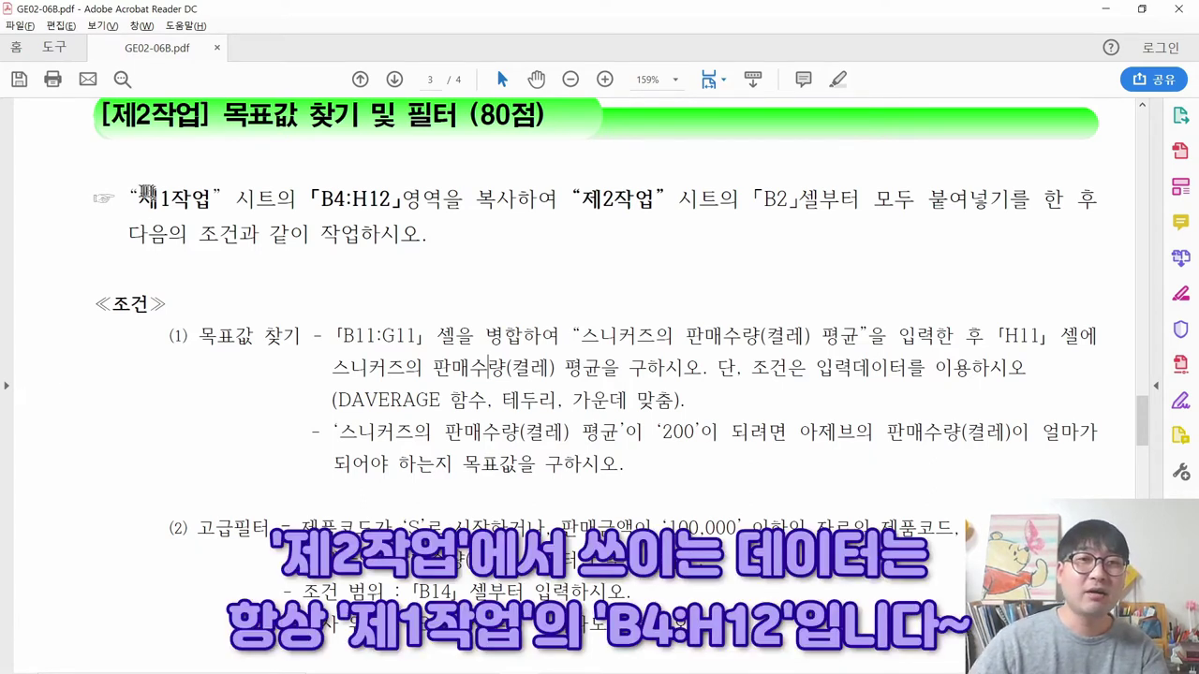
# - Switch from the exam PDF to Excel and copy the range B4:H12 on the 제1작업 sheet
pyautogui.moveTo(131, 198); pyautogui.dragTo(536, 208)
pyautogui.hotkey('alt', 'Tab')
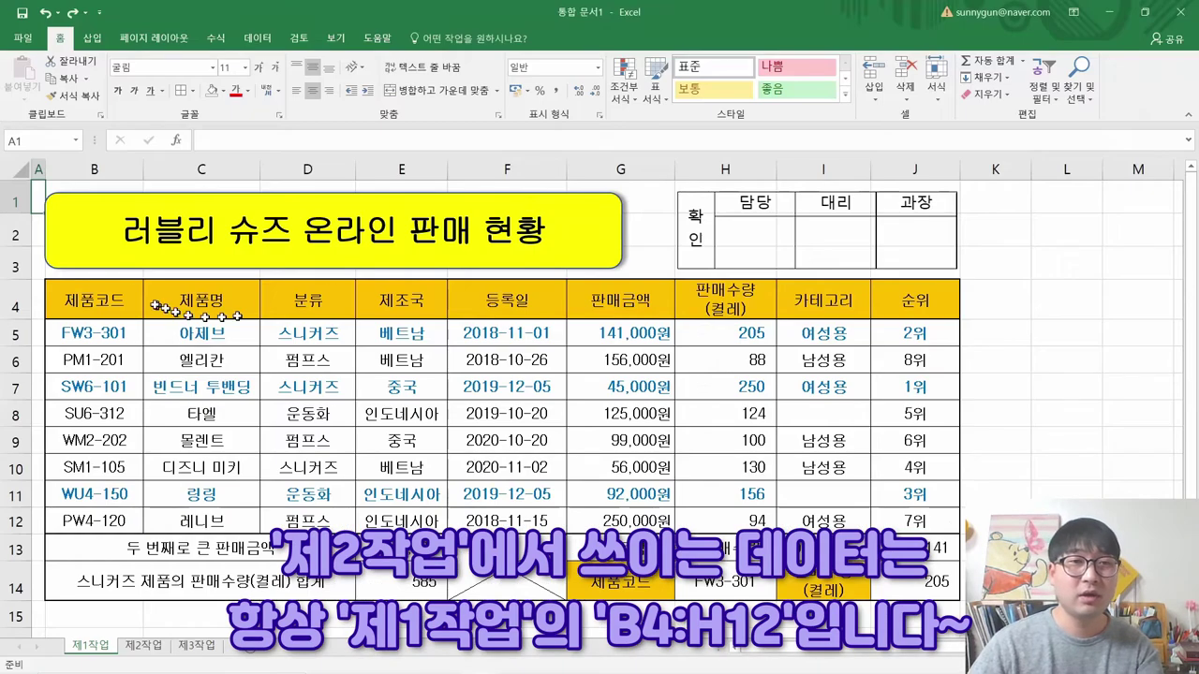
pyautogui.moveTo(93, 298); pyautogui.dragTo(742, 519)
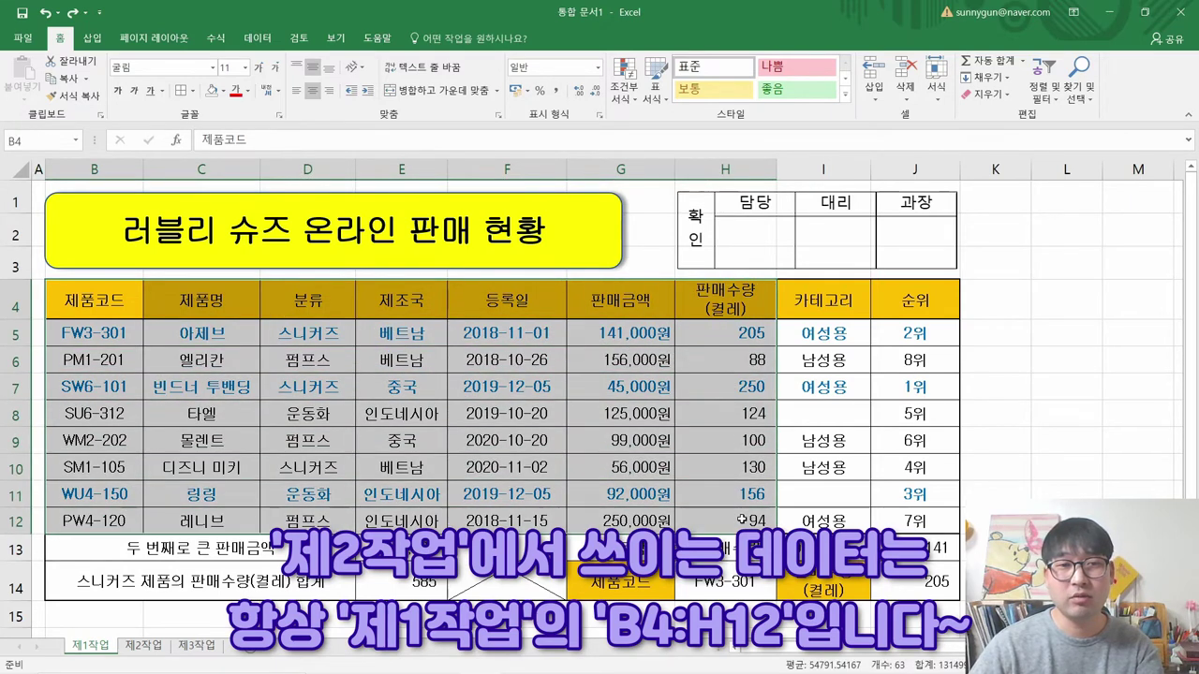
pyautogui.hotkey('ctrl', 'c')
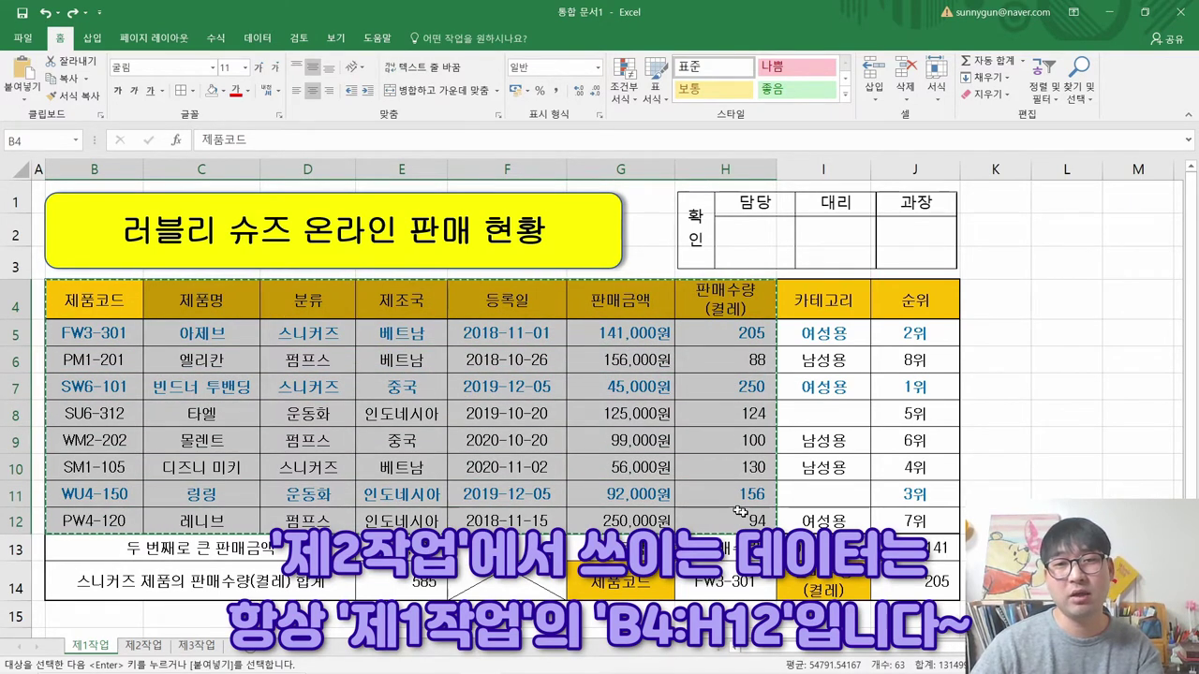
# - In the exam PDF in Acrobat Reader, strike through the instruction text from “제1작업” to “복사하여”
pyautogui.hotkey('alt', 'Tab')
pyautogui.moveTo(129, 199); pyautogui.dragTo(561, 200)
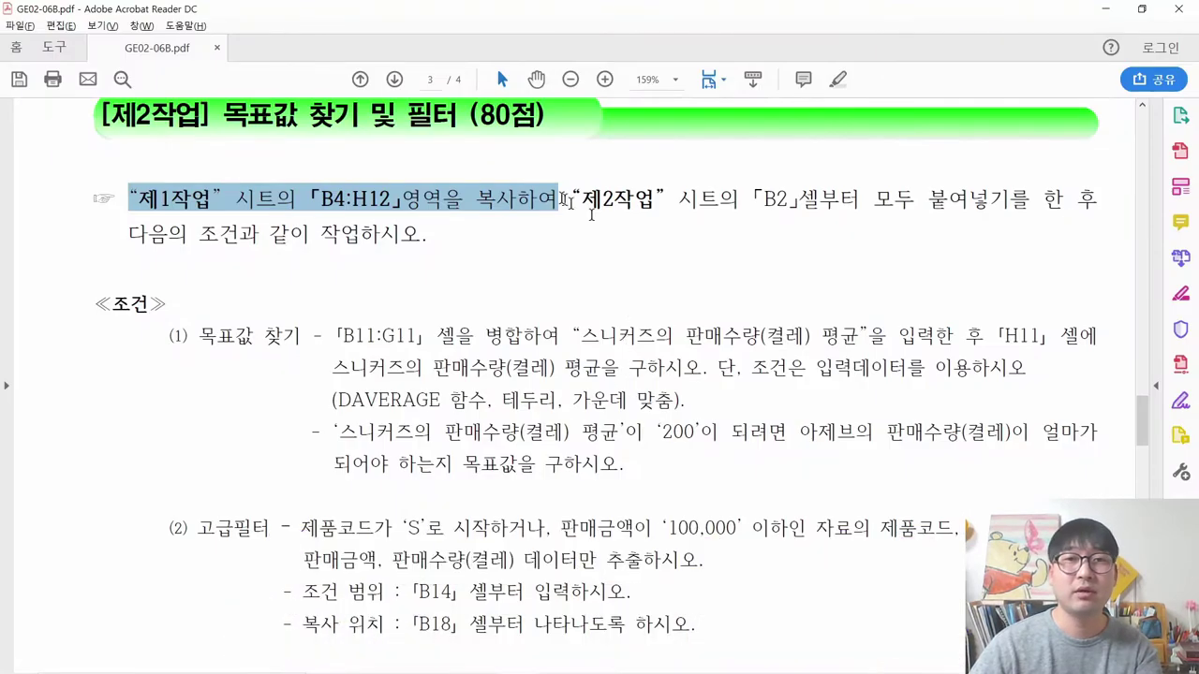
pyautogui.rightClick(528, 200)
pyautogui.click(581, 263)
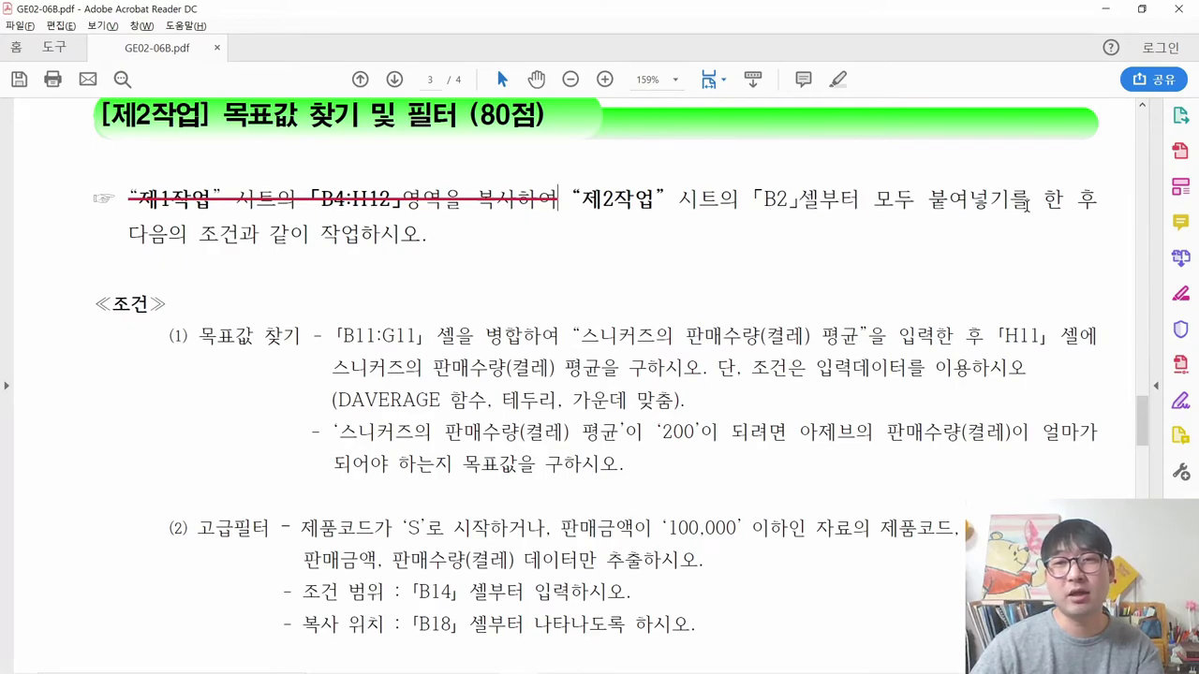
# - Return to Excel and paste the copied table with its full formatting at cell B2 of the 제2작업 sheet
pyautogui.hotkey('alt', 'Tab')
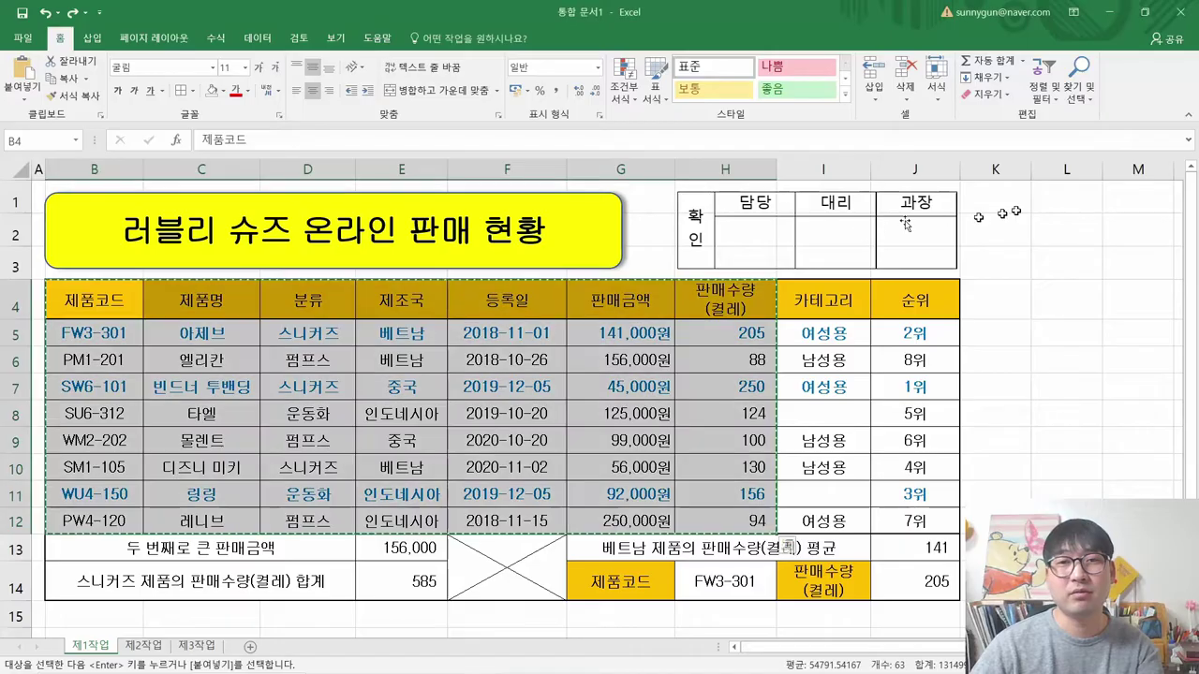
pyautogui.click(145, 647)
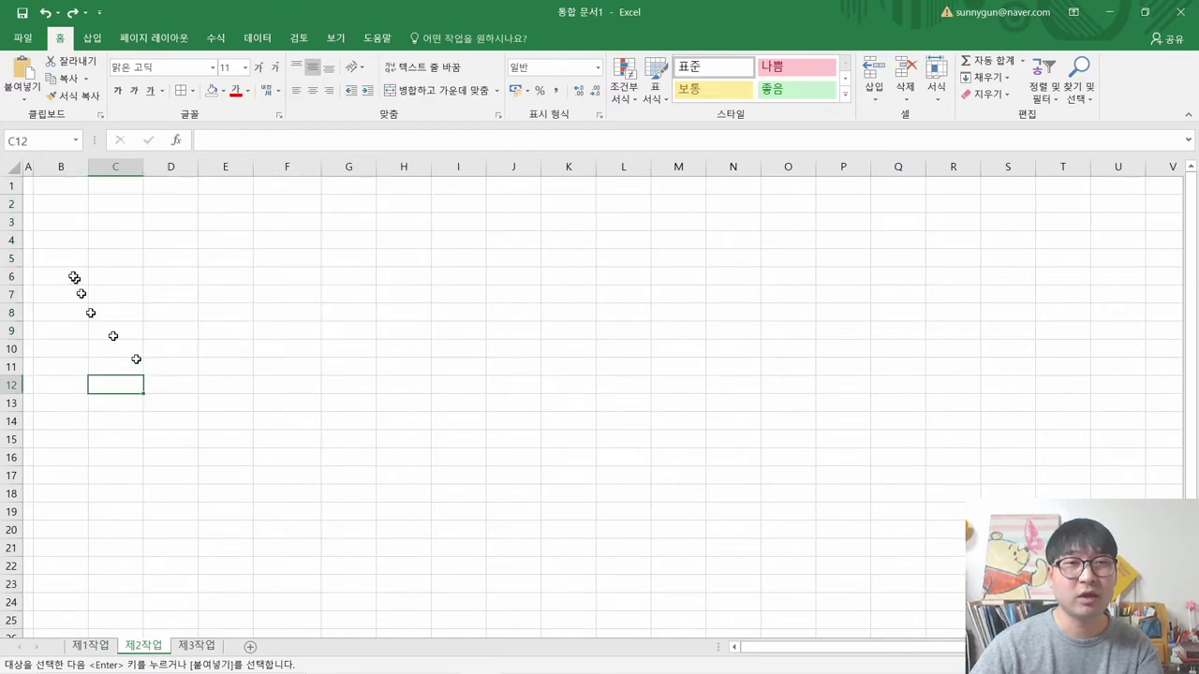
pyautogui.click(58, 201)
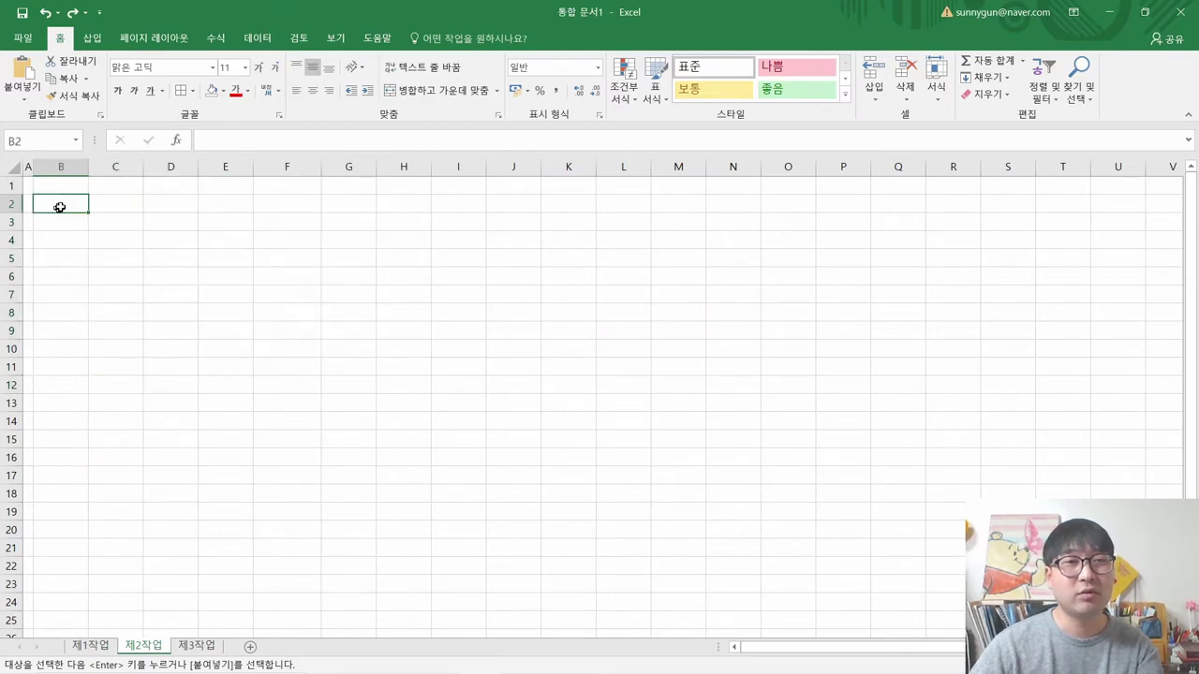
pyautogui.hotkey('alt', 'Tab')
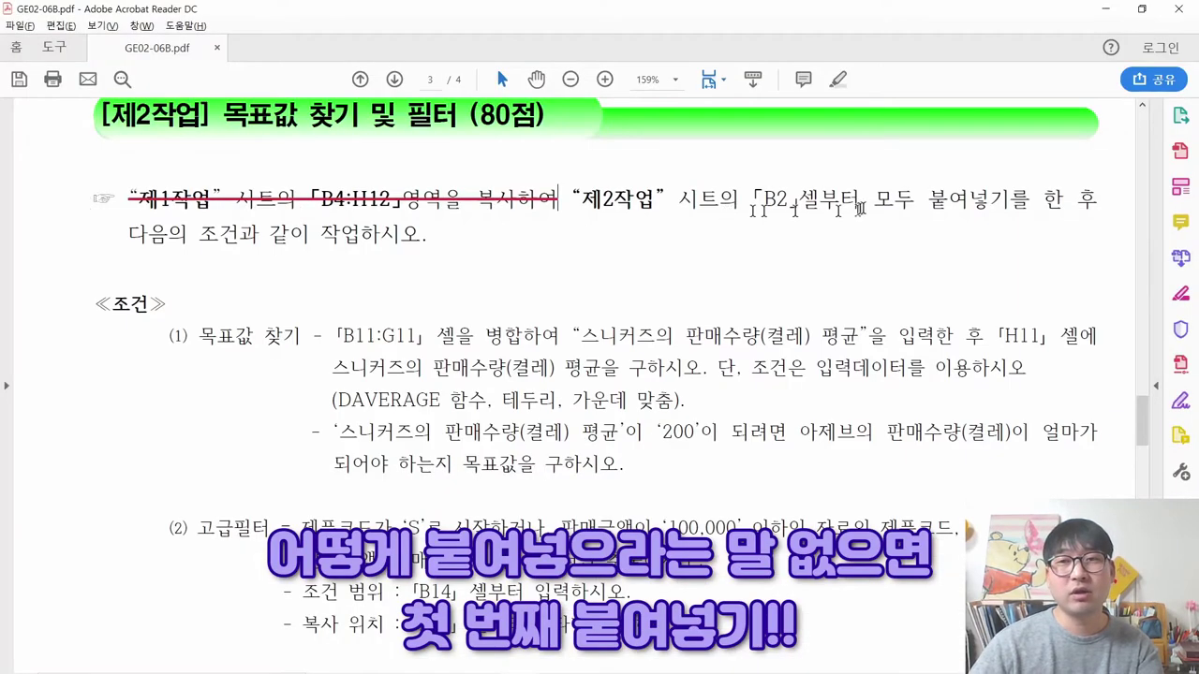
pyautogui.hotkey('alt', 'Tab')
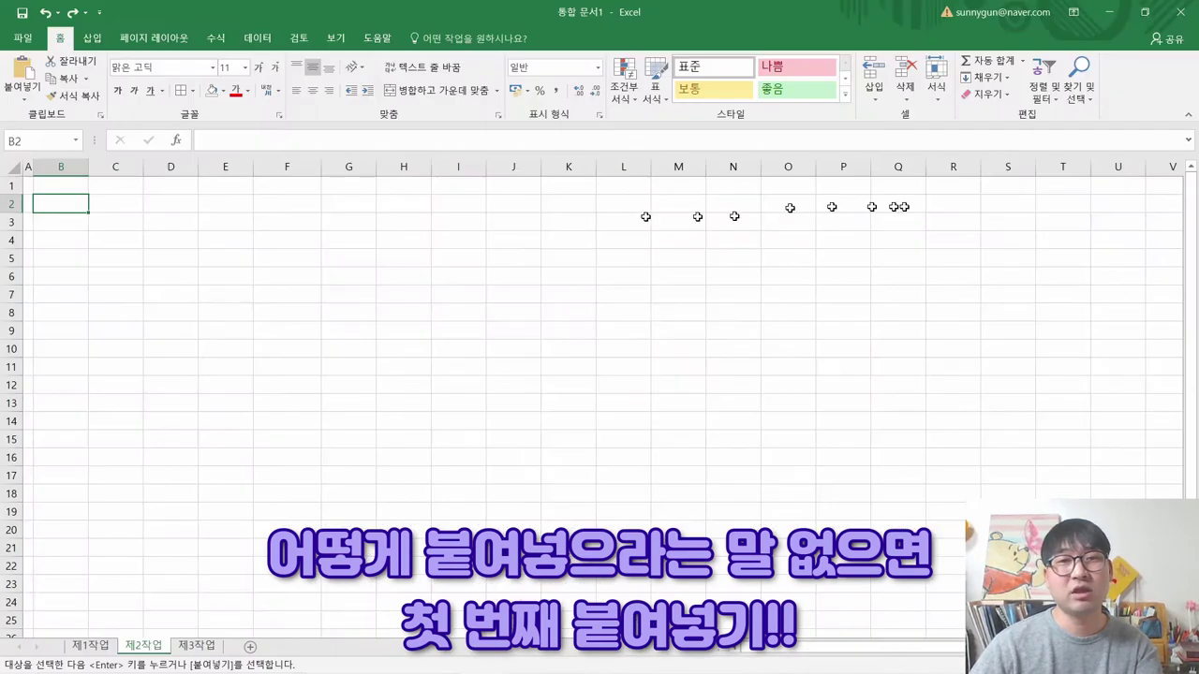
pyautogui.rightClick(75, 206)
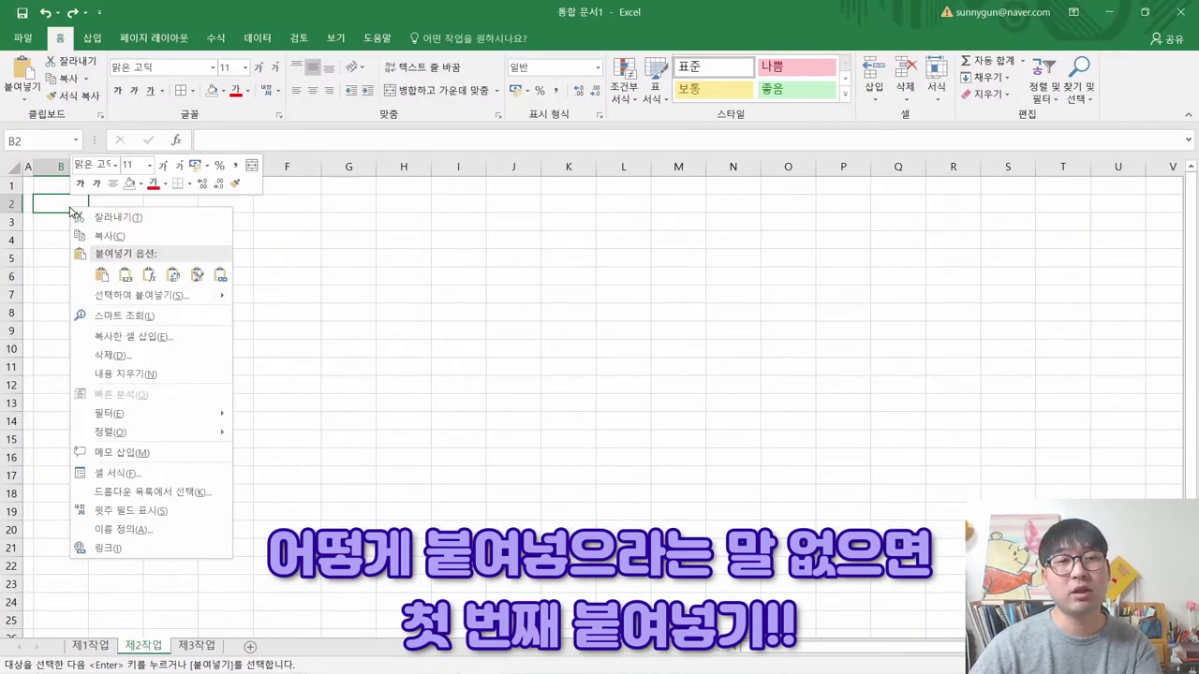
pyautogui.click(100, 274)
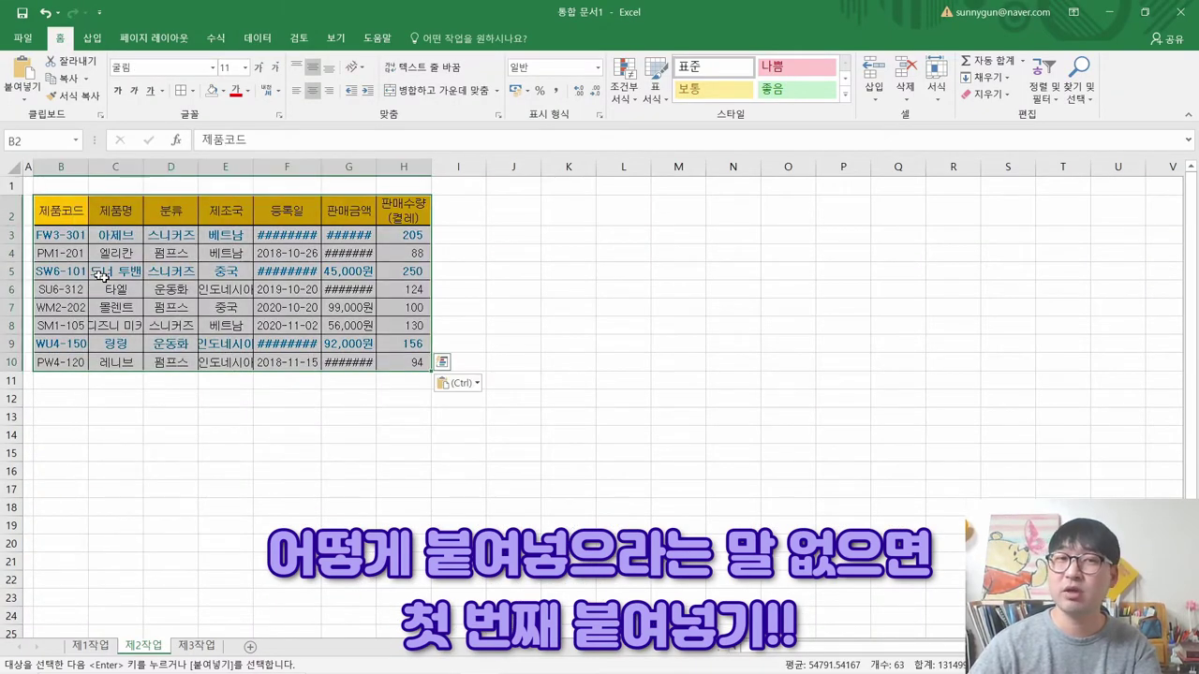
pyautogui.click(75, 236)
pyautogui.click(85, 210)
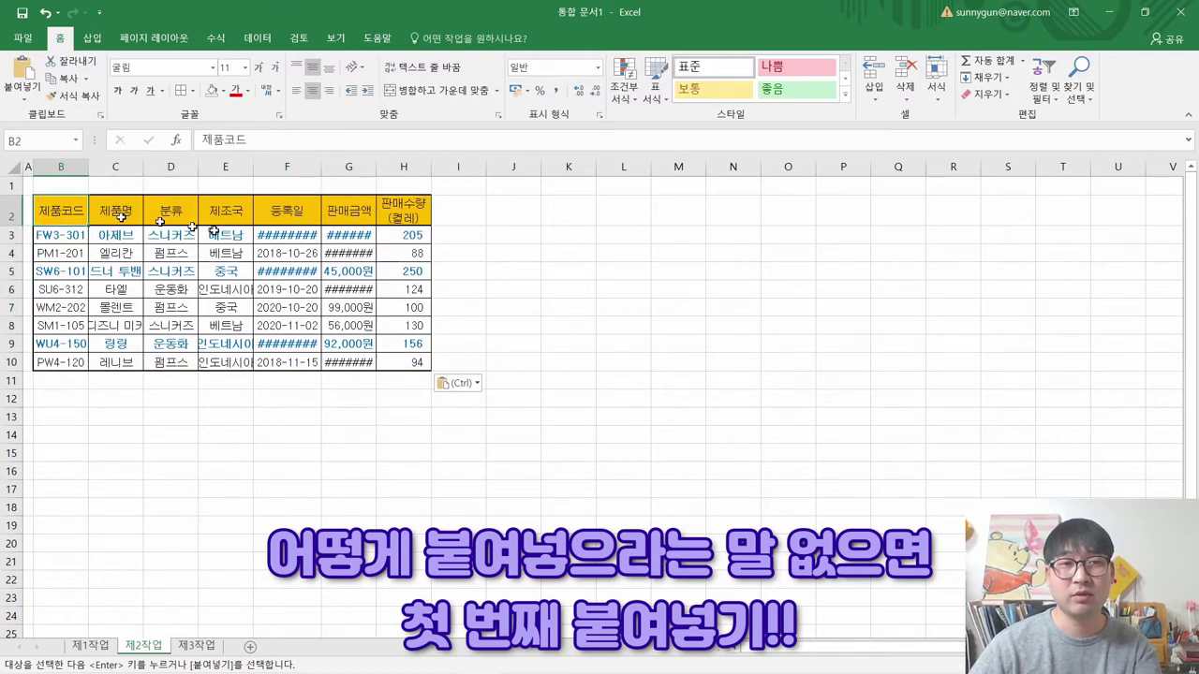
pyautogui.press('ctrl')
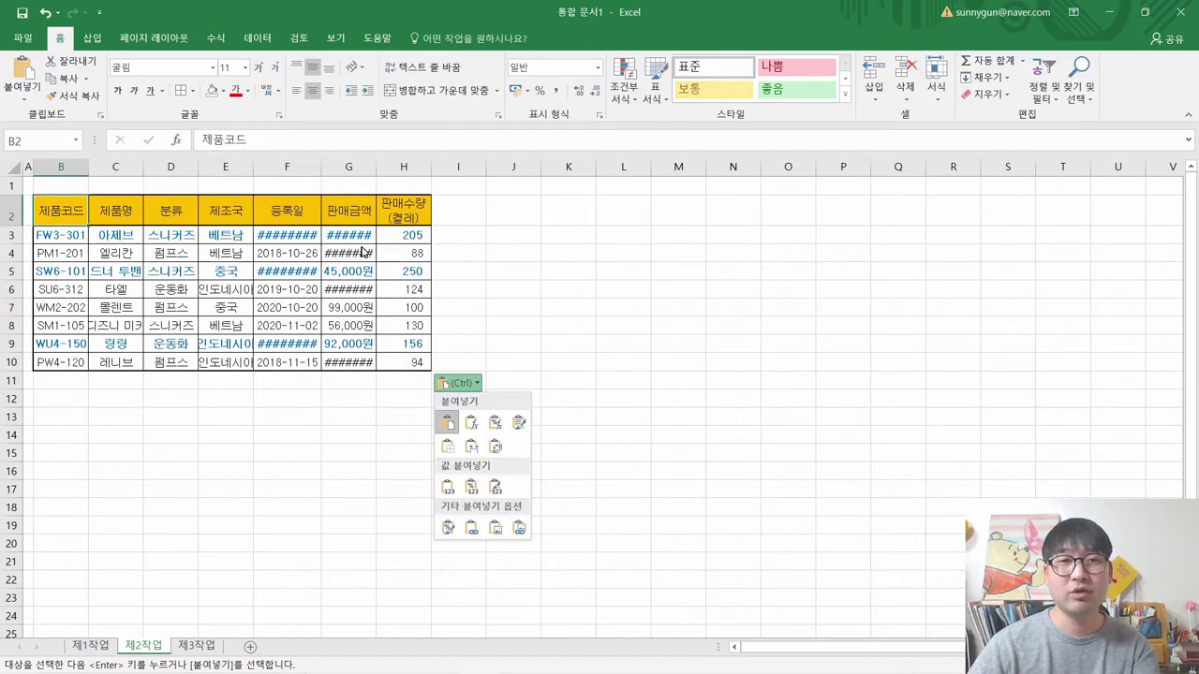
pyautogui.press('Escape')
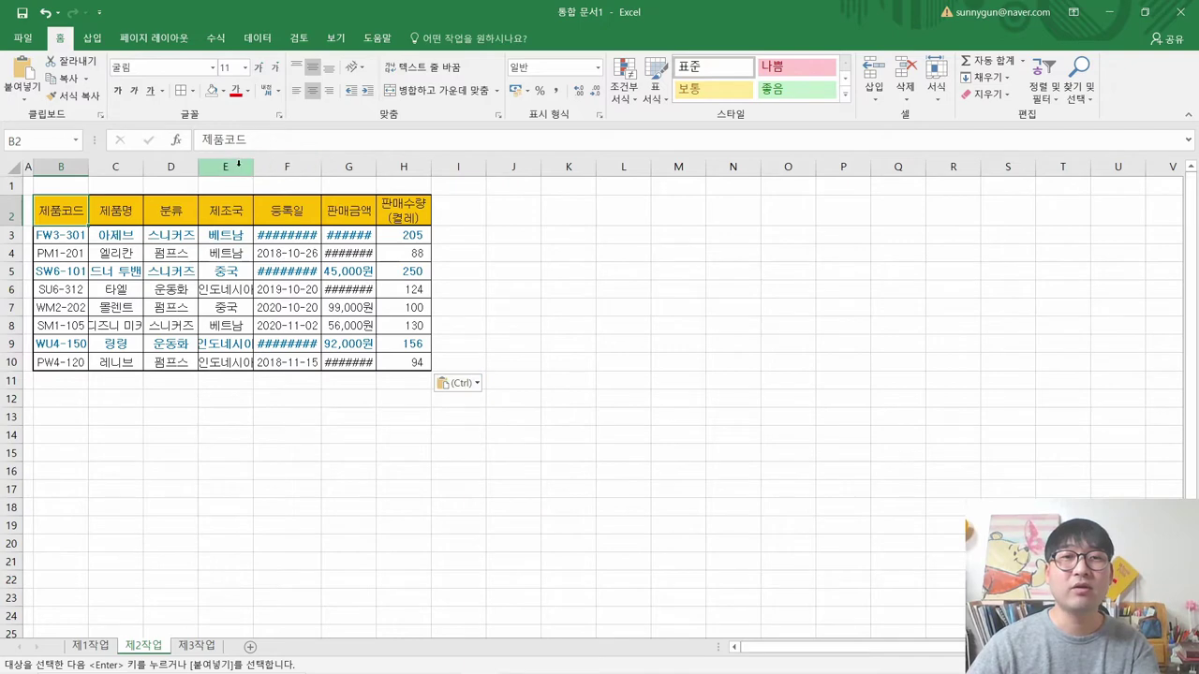
# - AutoFit the widths of all columns on the 제2작업 sheet so the pasted table's contents fit
pyautogui.doubleClick(320, 169)
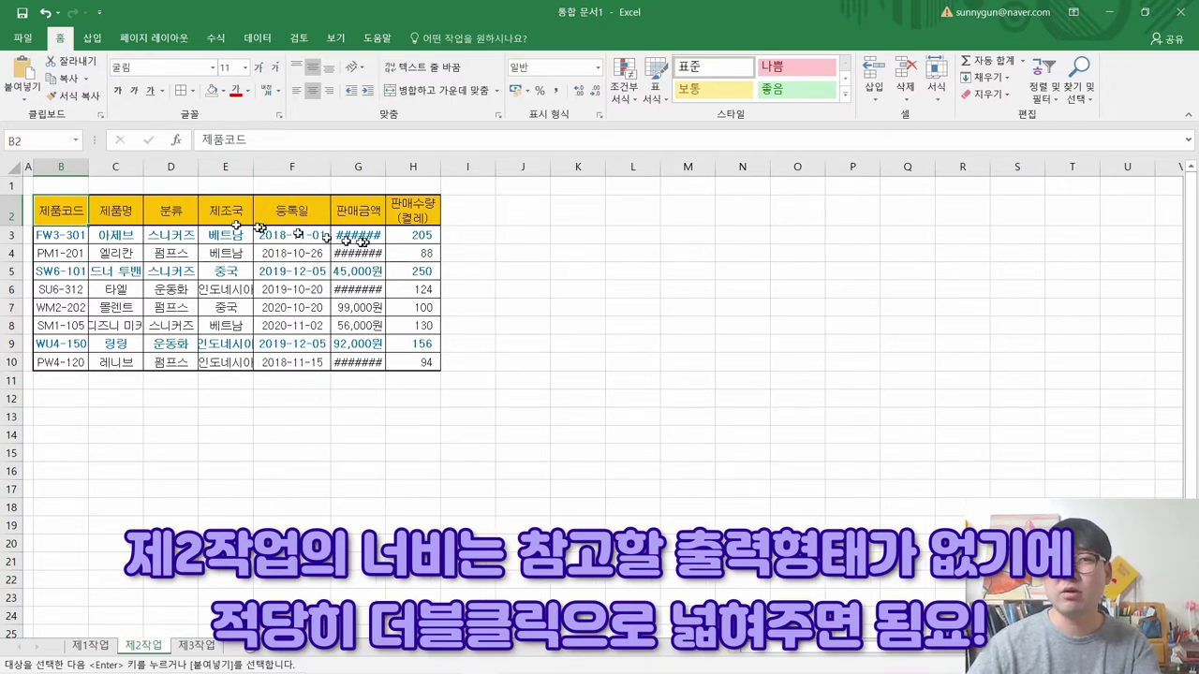
pyautogui.click(12, 169)
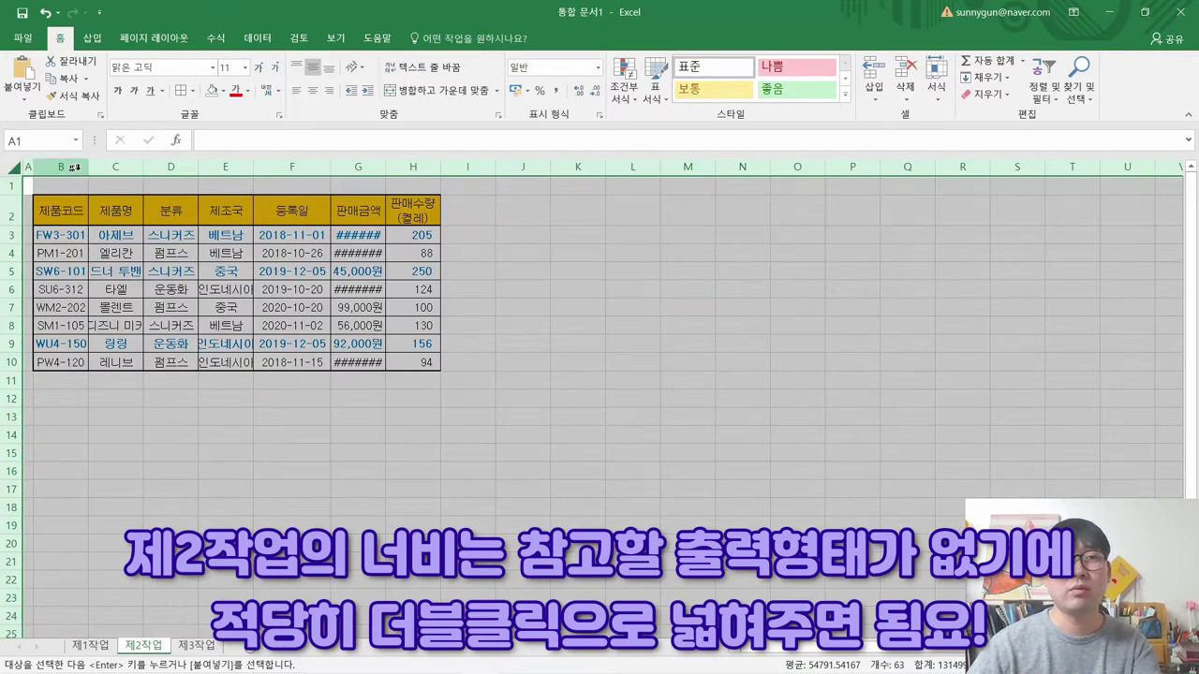
pyautogui.doubleClick(143, 166)
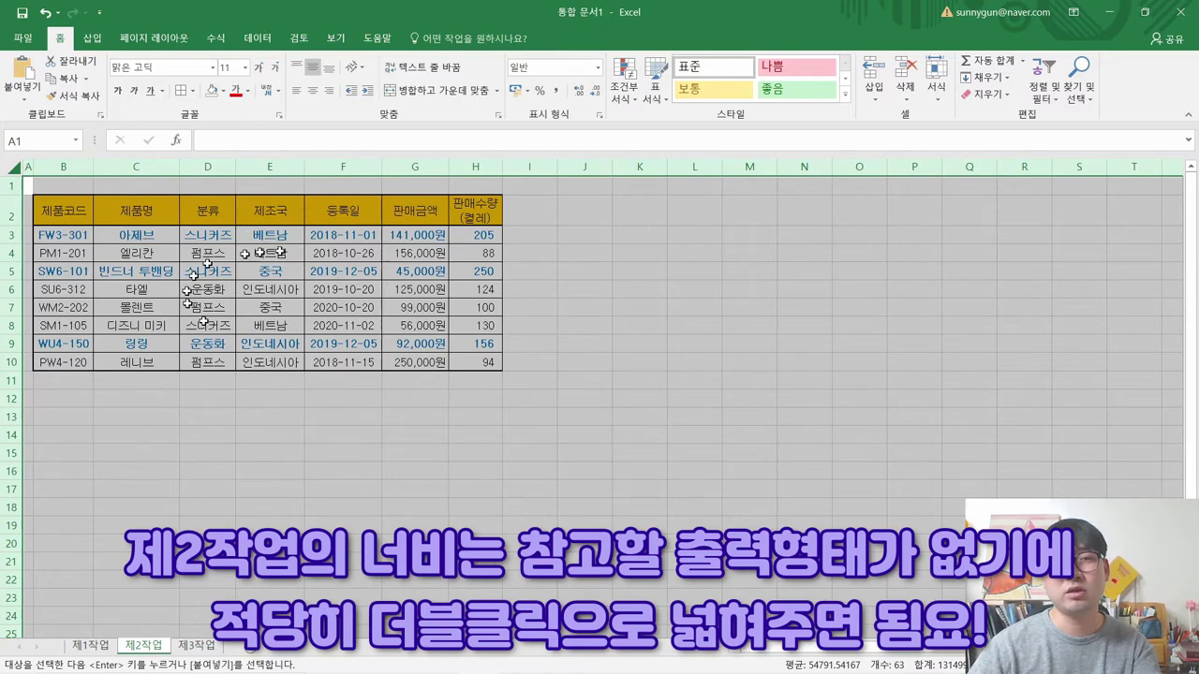
pyautogui.click(271, 289)
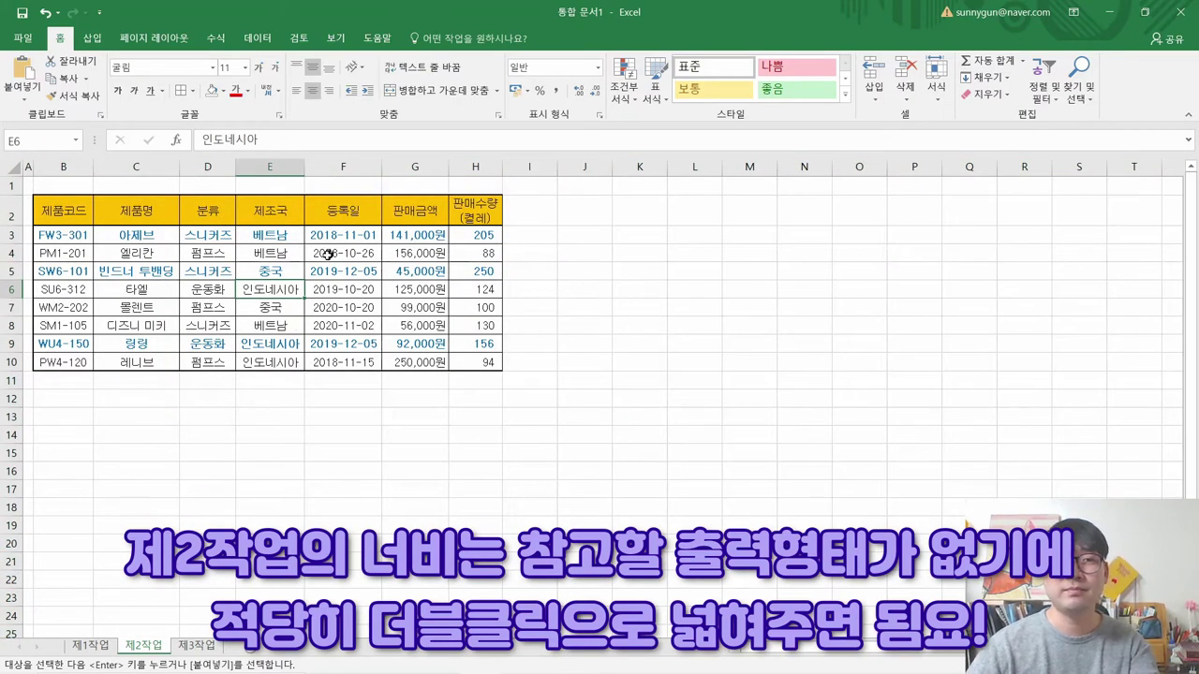
# - In the exam PDF, strike through the rest of the paste instruction, from “제2작업” through the ≪조건≫ heading
pyautogui.hotkey('alt', 'Tab')
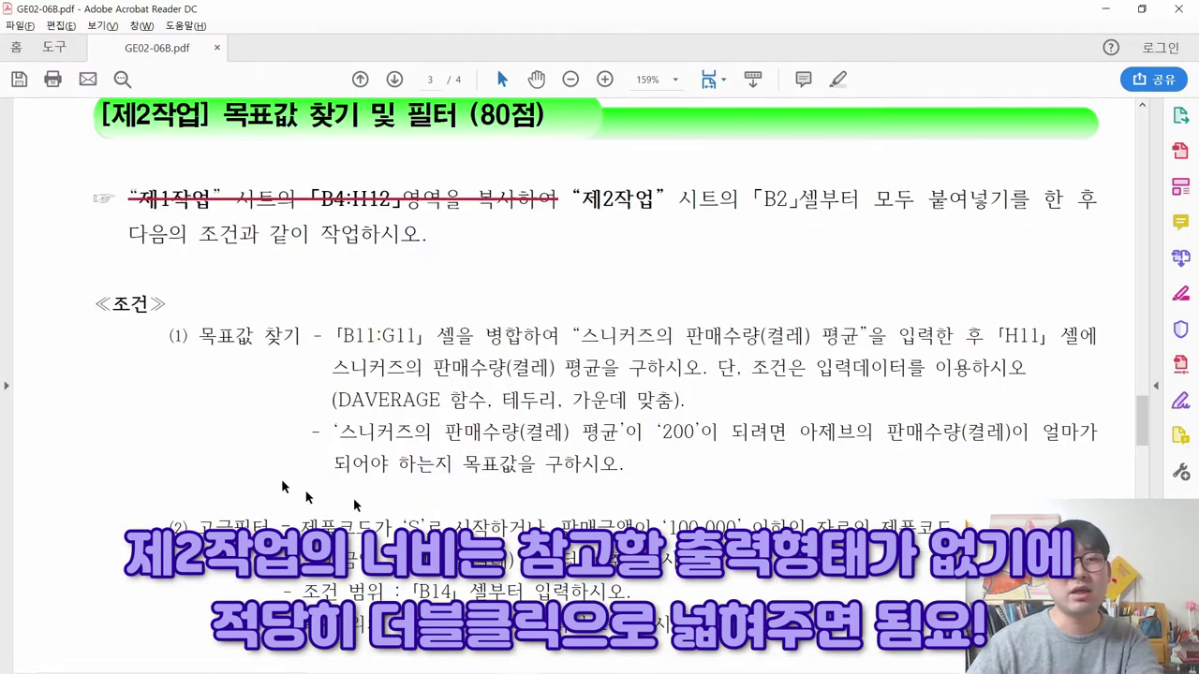
pyautogui.hotkey('alt', 'Tab')
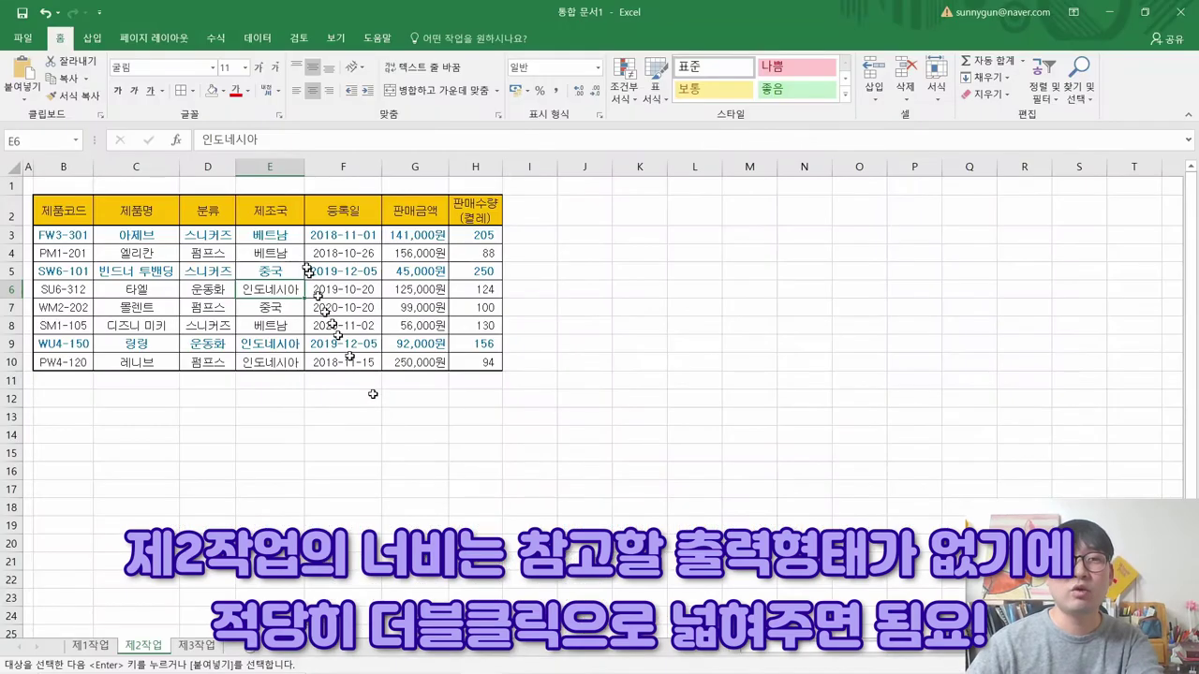
pyautogui.hotkey('alt', 'Tab')
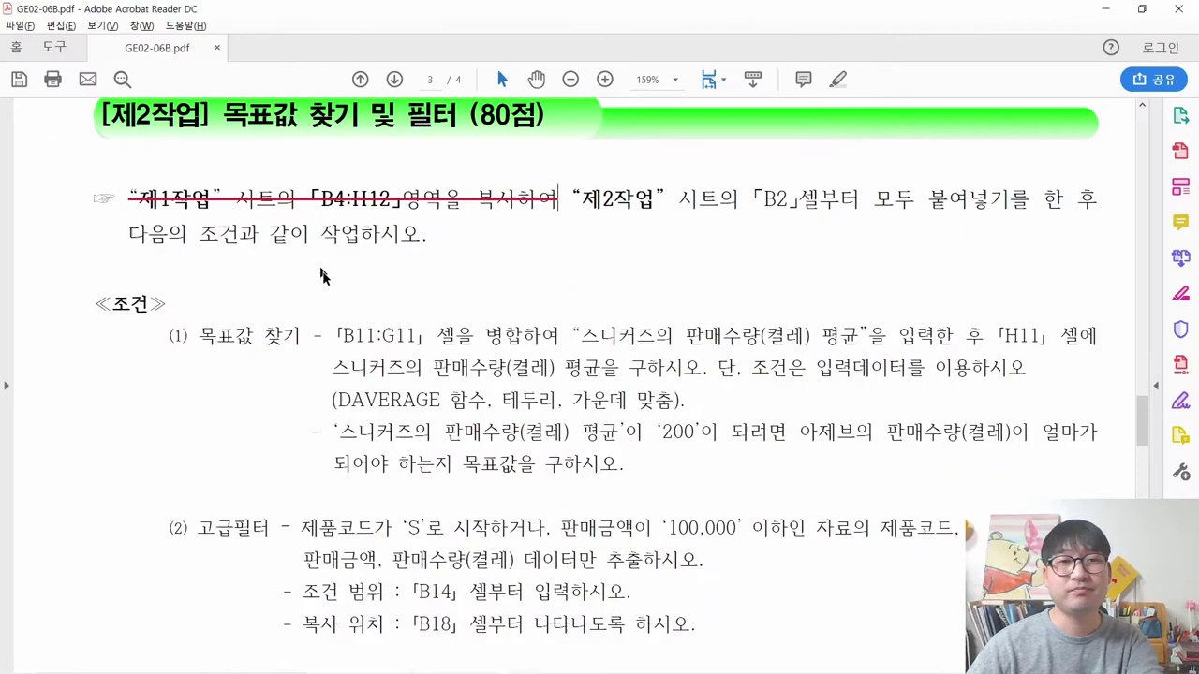
pyautogui.moveTo(562, 196); pyautogui.dragTo(589, 246)
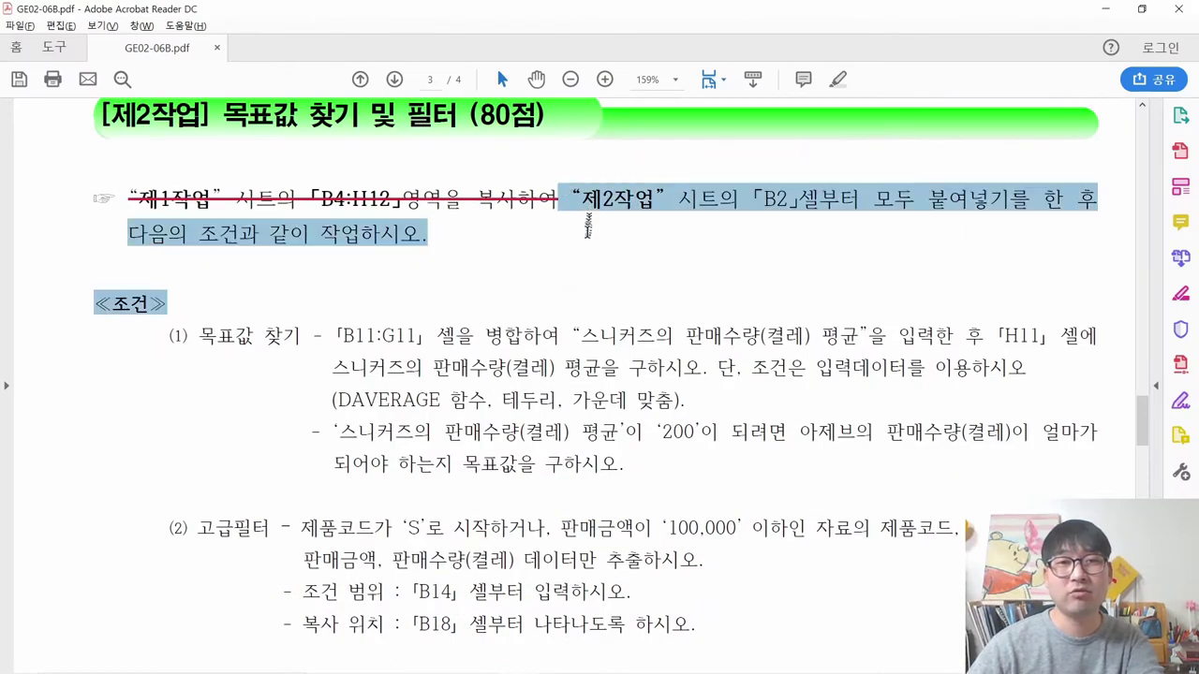
pyautogui.rightClick(415, 243)
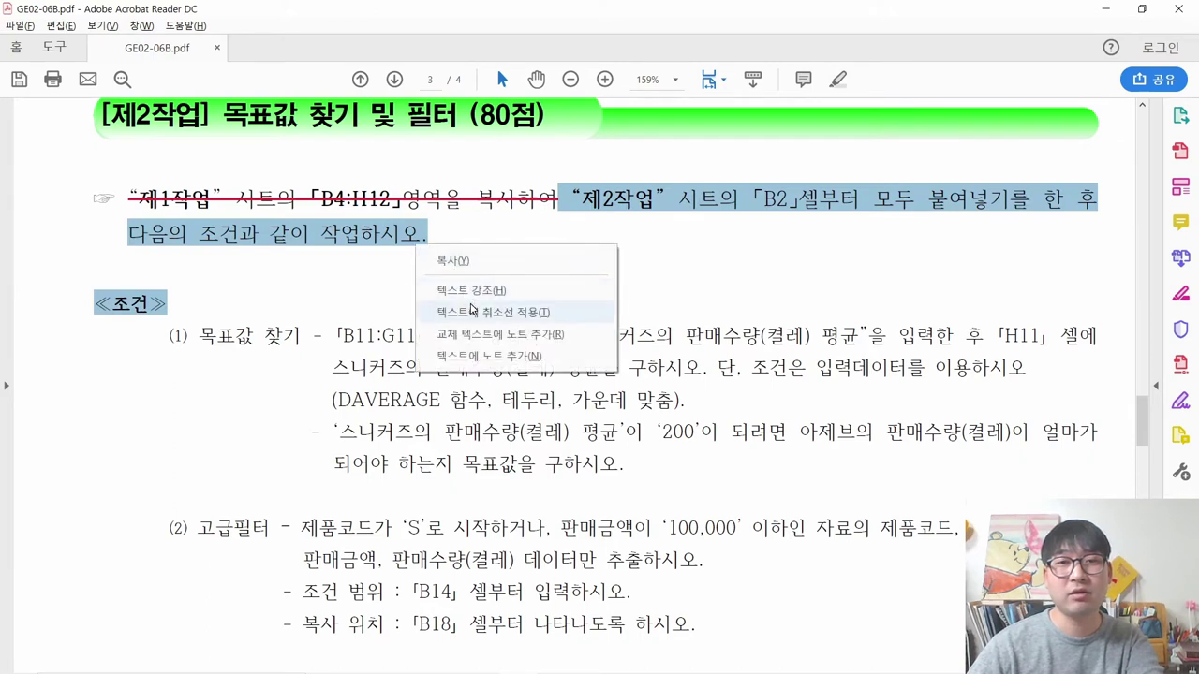
pyautogui.click(459, 311)
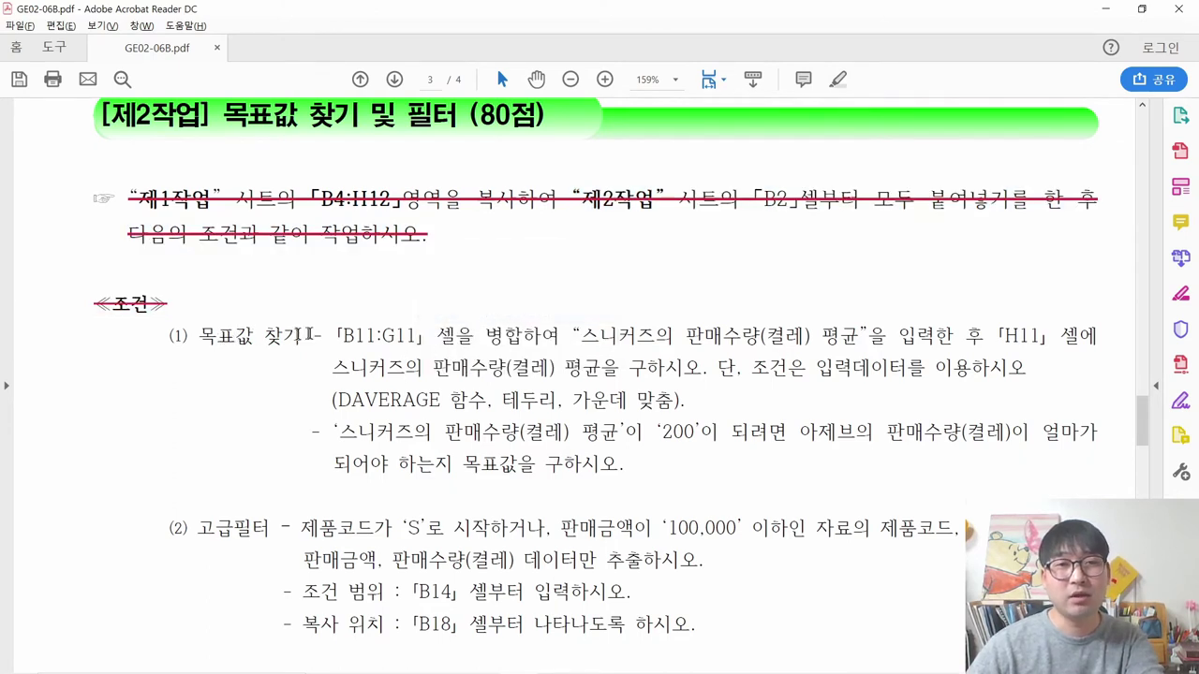
# - Switch to Excel and merge and center cells B11:G11 on the 제2작업 sheet
pyautogui.moveTo(330, 335); pyautogui.dragTo(534, 334)
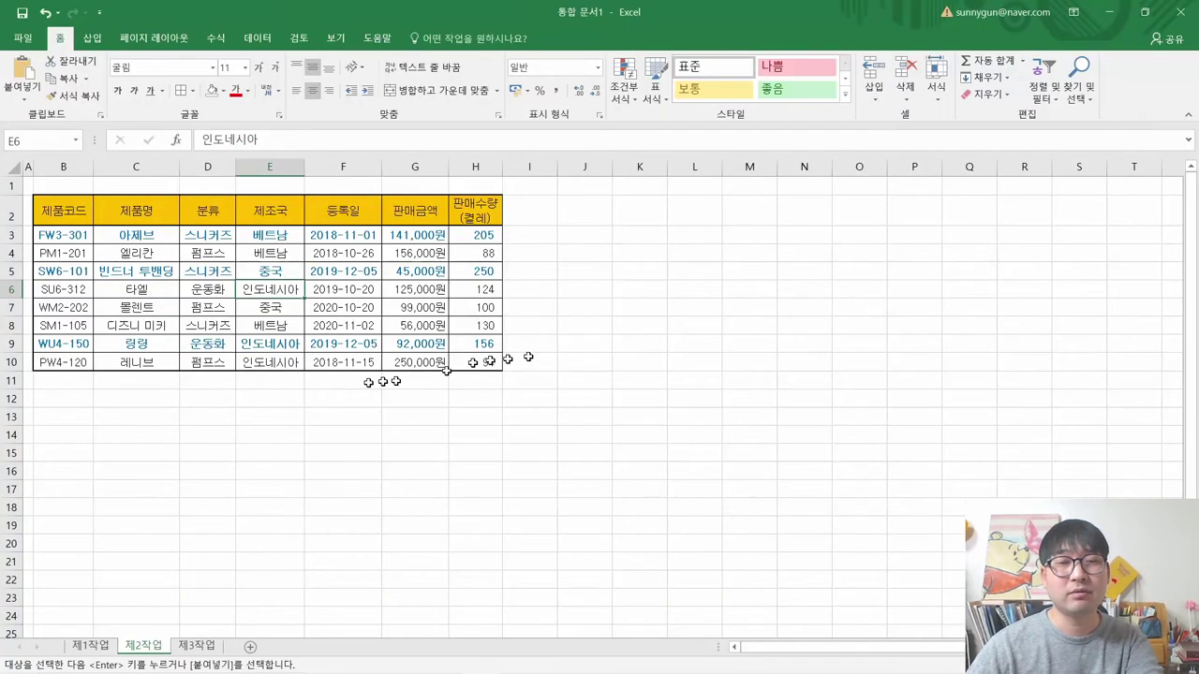
pyautogui.scroll(3, 174, 407)
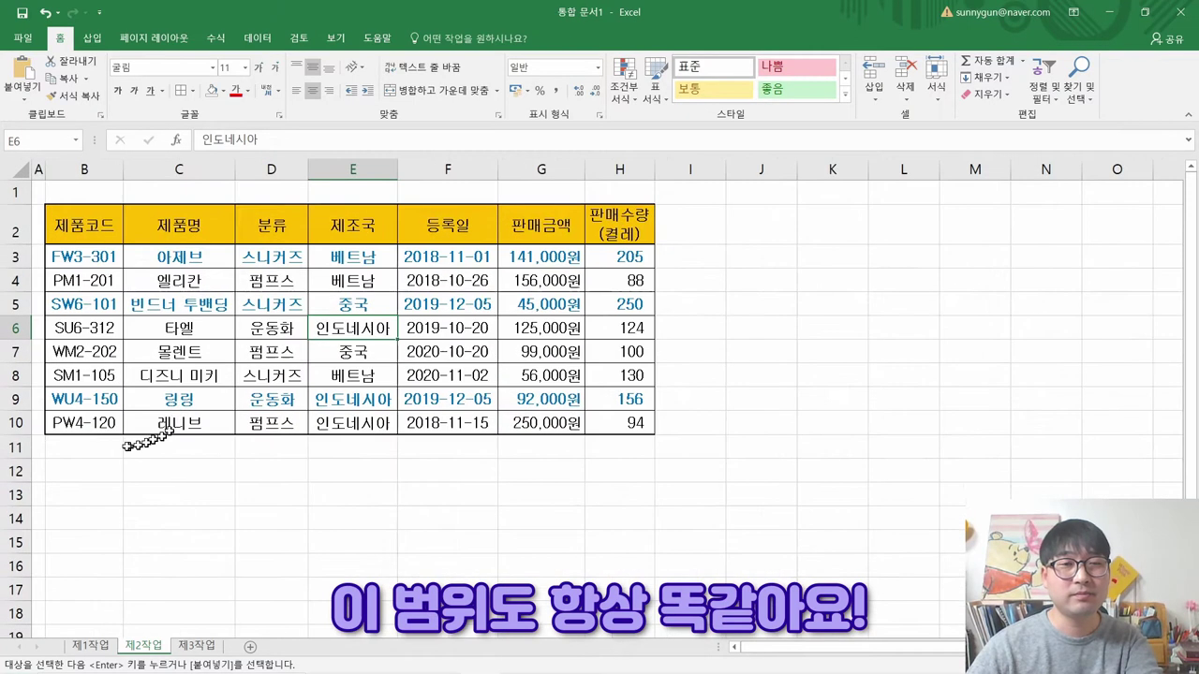
pyautogui.moveTo(97, 447); pyautogui.dragTo(550, 448)
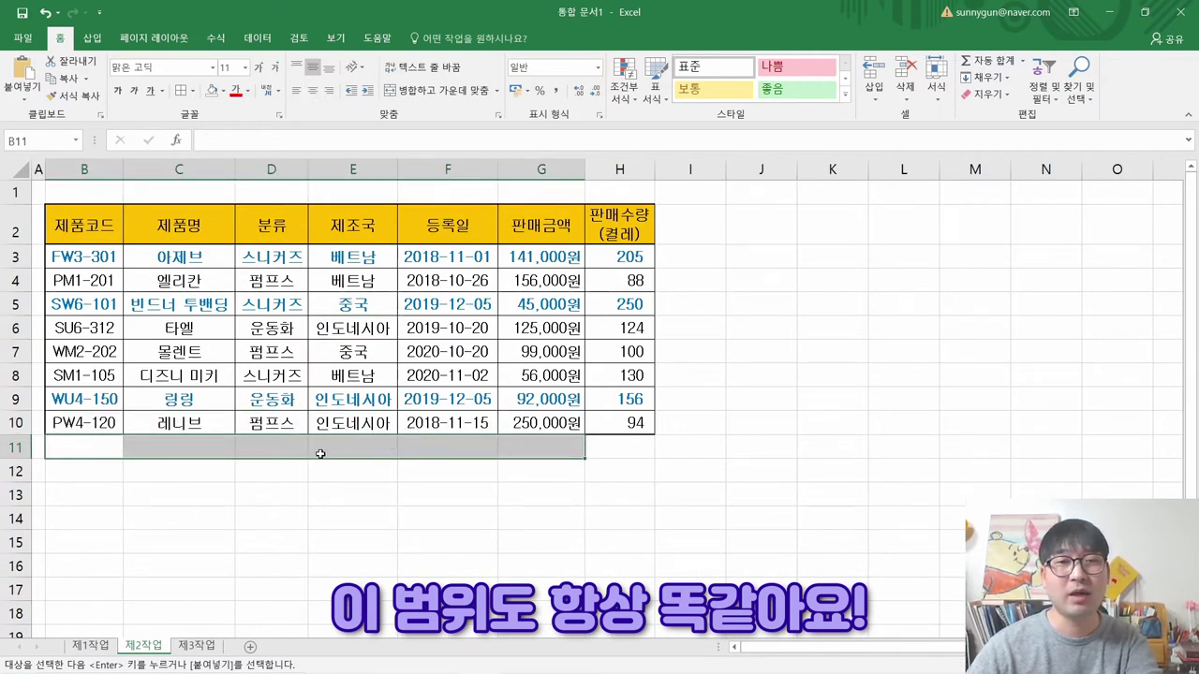
pyautogui.click(441, 97)
# - Copy the phrase “스니커즈의 판매수량(켤레) 평균” from condition (1) in the exam PDF and return to Excel
pyautogui.hotkey('alt', 'Tab')
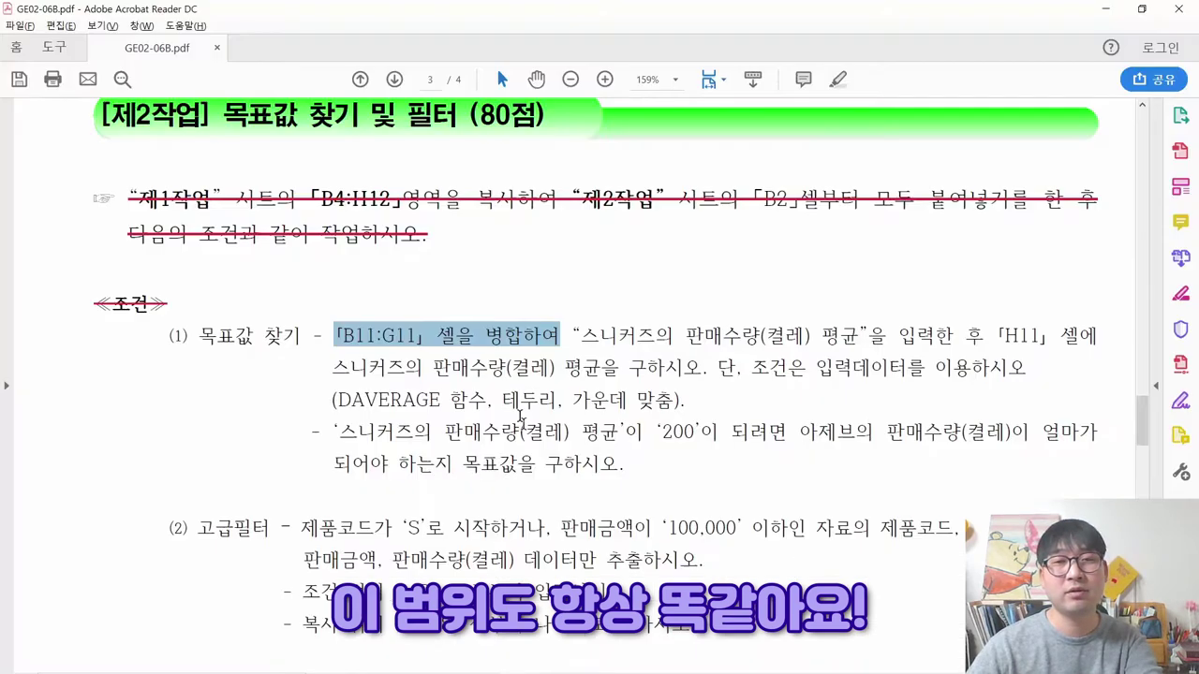
pyautogui.moveTo(581, 334); pyautogui.dragTo(840, 345)
pyautogui.hotkey('ctrl', 'c')
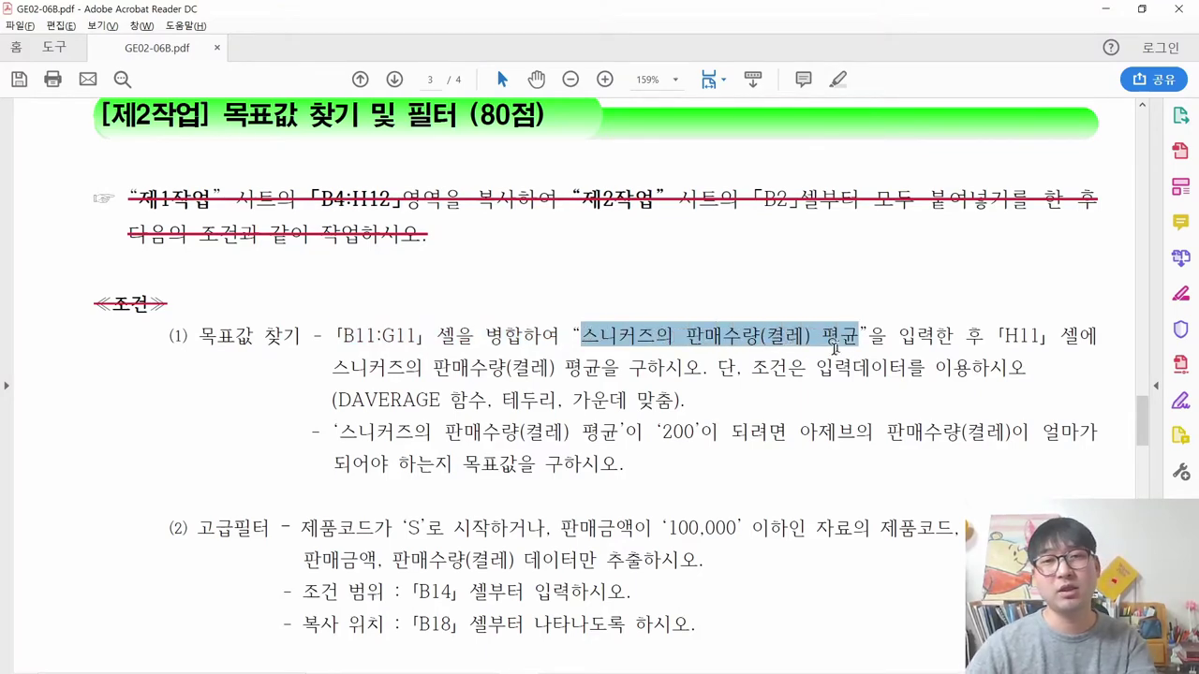
pyautogui.hotkey('alt', 'Tab')
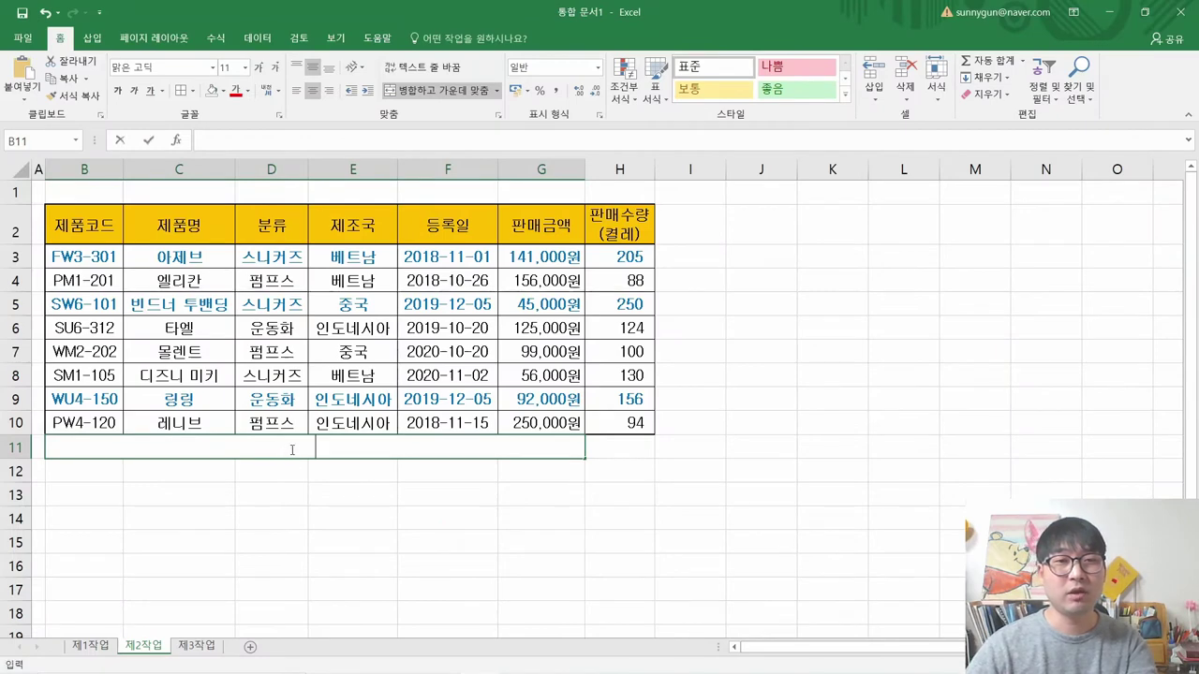
pyautogui.write('ASDFSADF')
pyautogui.press('BackSpace')
pyautogui.press('BackSpace')
pyautogui.press('BackSpace')
pyautogui.press('BackSpace')
pyautogui.press('BackSpace')
pyautogui.press('BackSpace')
pyautogui.press('BackSpace')
pyautogui.press('BackSpace')
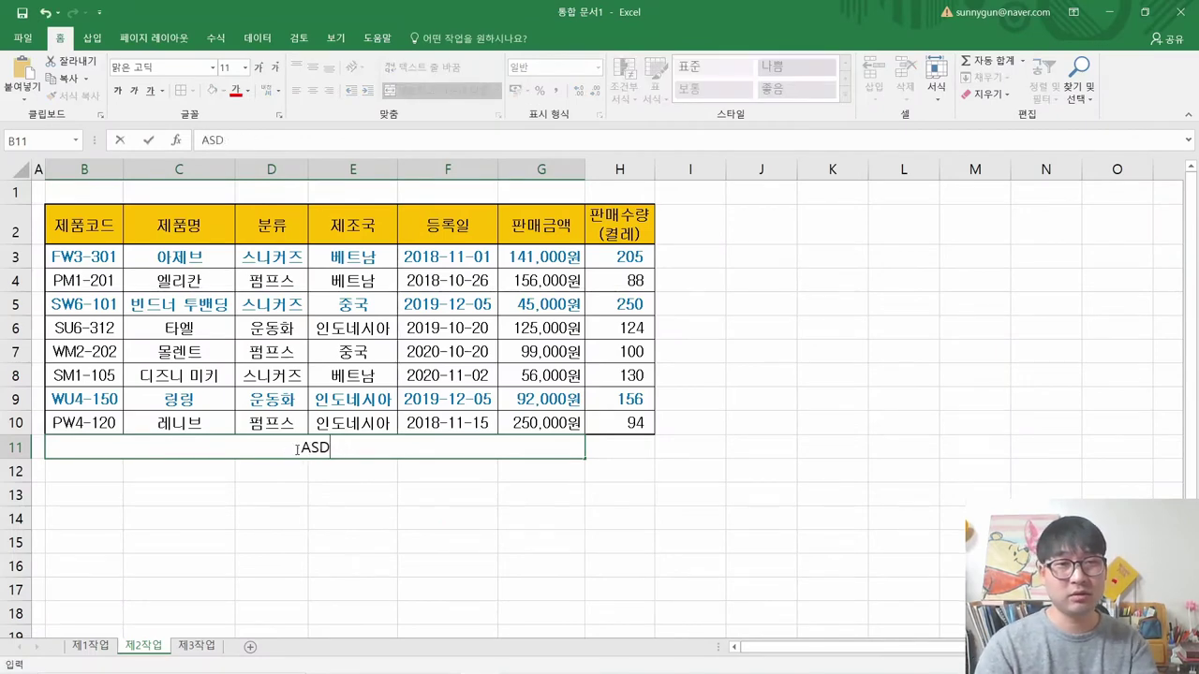
# - Paste “스니커즈의 판매수량(켤레) 평균” as the text of the merged cell B11:G11 and select H11
pyautogui.hotkey('ctrl', 'v')
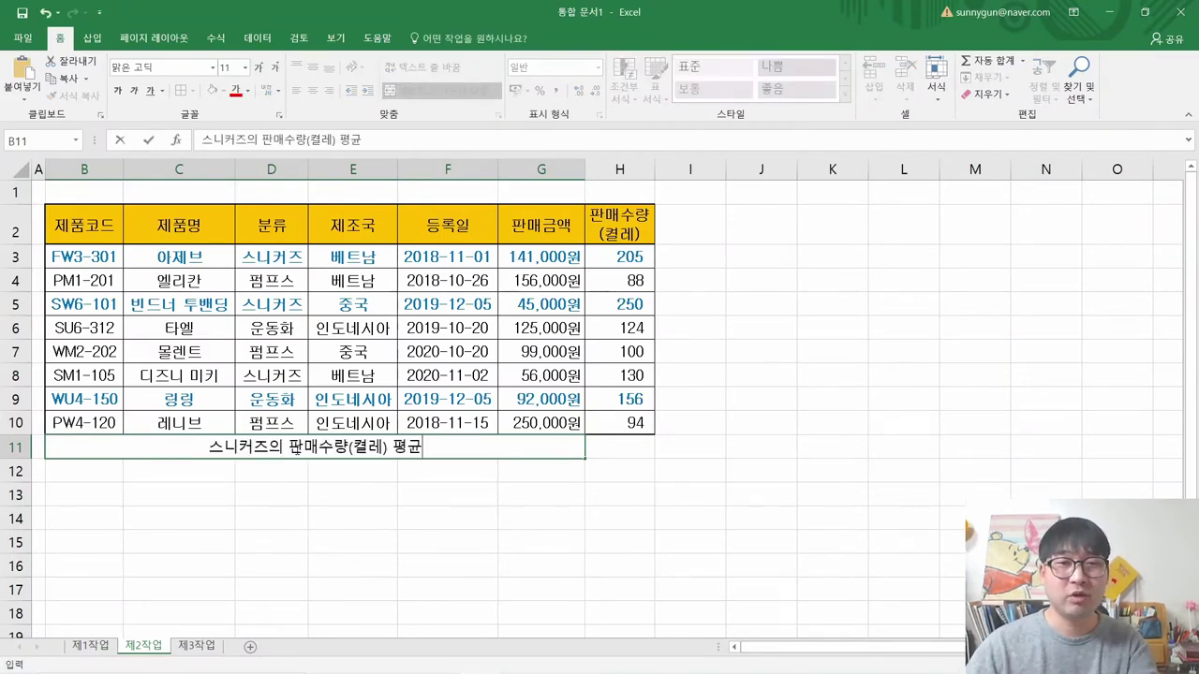
pyautogui.click(614, 449)
# - Read in the exam PDF what condition (1) asks for in cell H11 and which function it requires, and return to Excel
pyautogui.hotkey('alt', 'Tab')
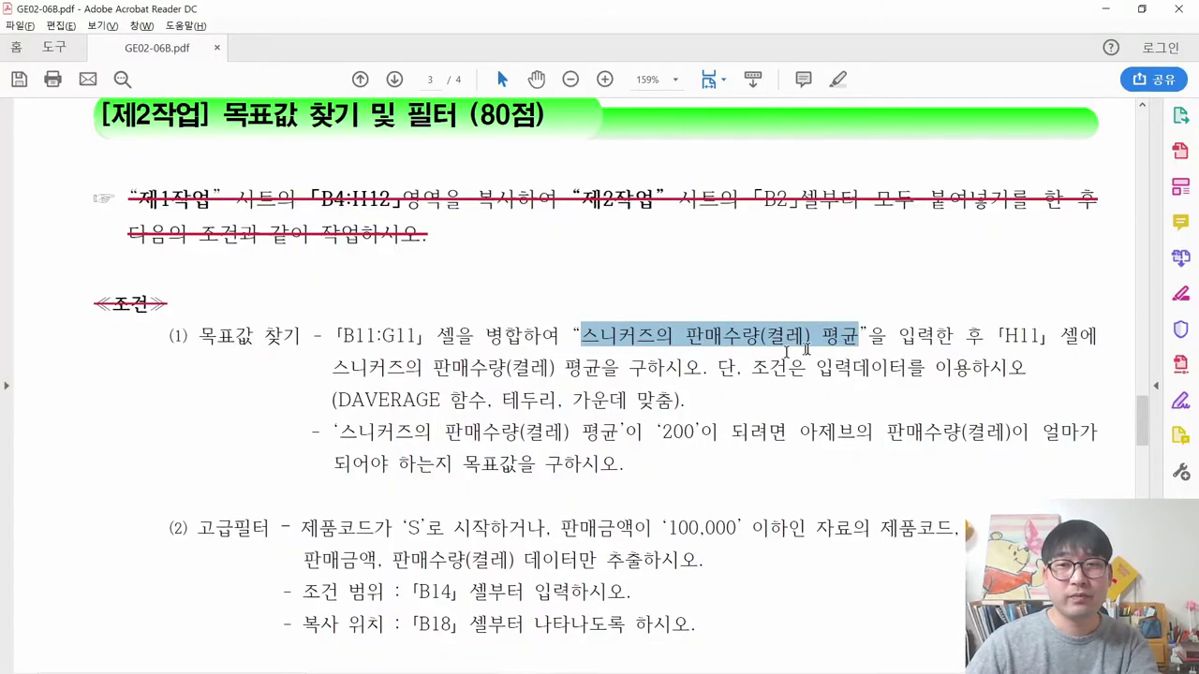
pyautogui.moveTo(1003, 335); pyautogui.dragTo(663, 367)
pyautogui.click(606, 380)
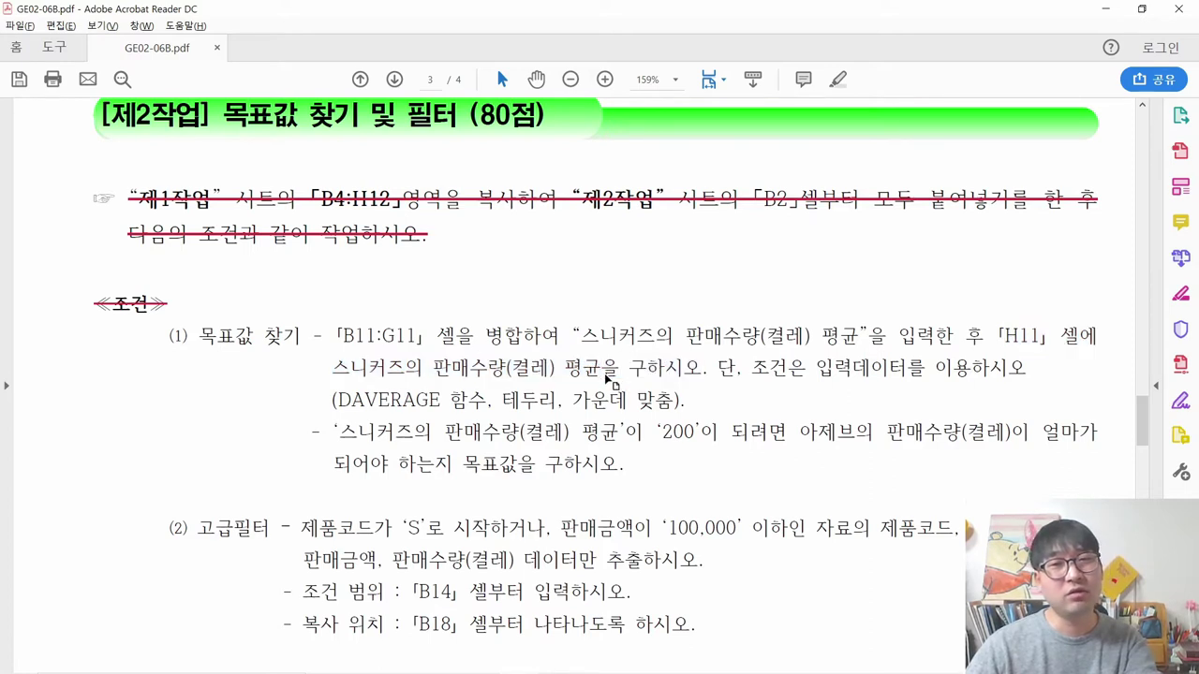
pyautogui.moveTo(333, 401); pyautogui.dragTo(486, 401)
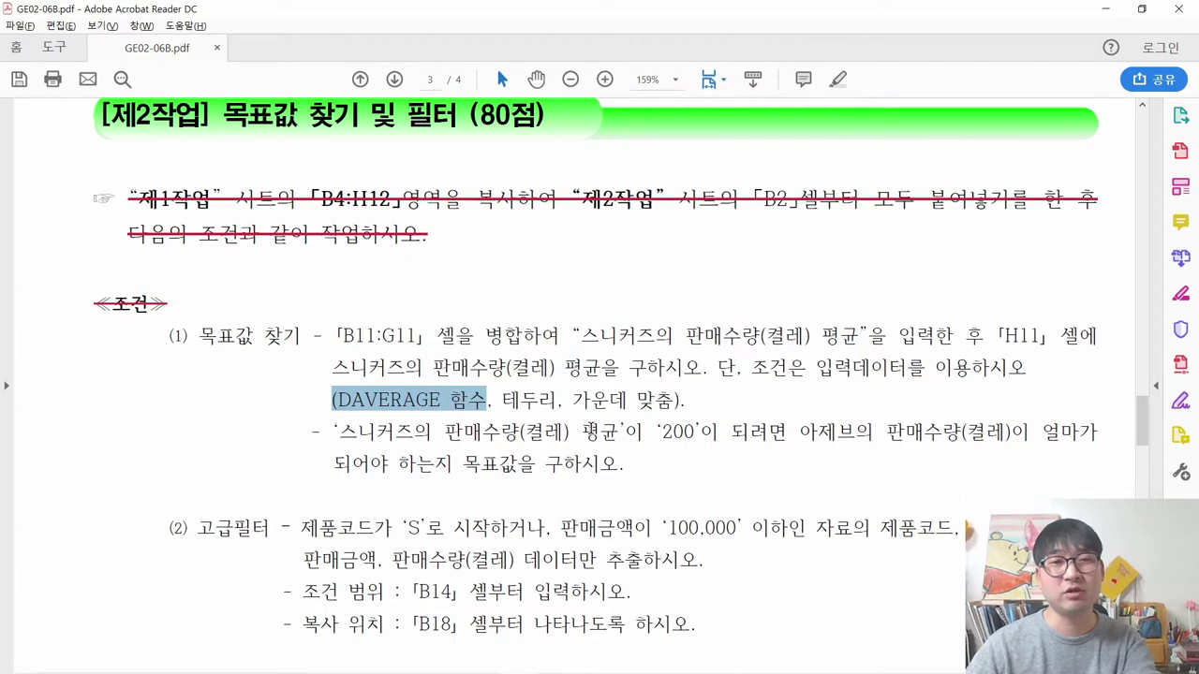
pyautogui.hotkey('alt', 'Tab')
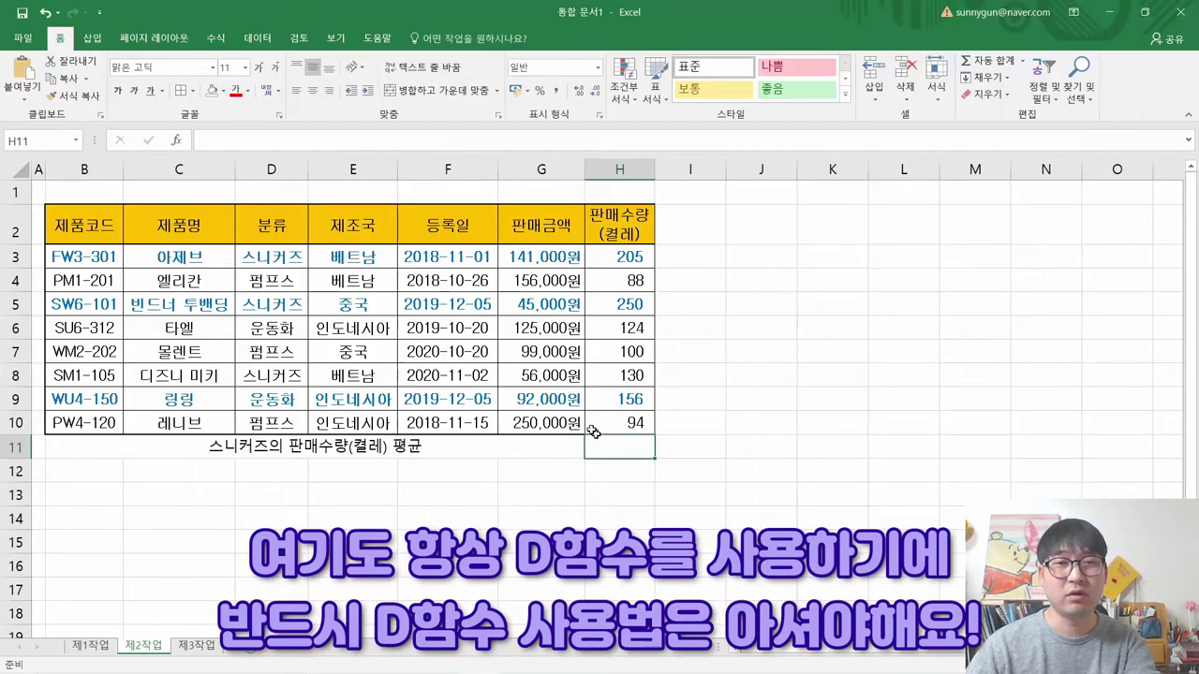
# - Start a DAVERAGE formula in cell H11 of the 제2작업 sheet and open its function arguments
pyautogui.click(401, 446)
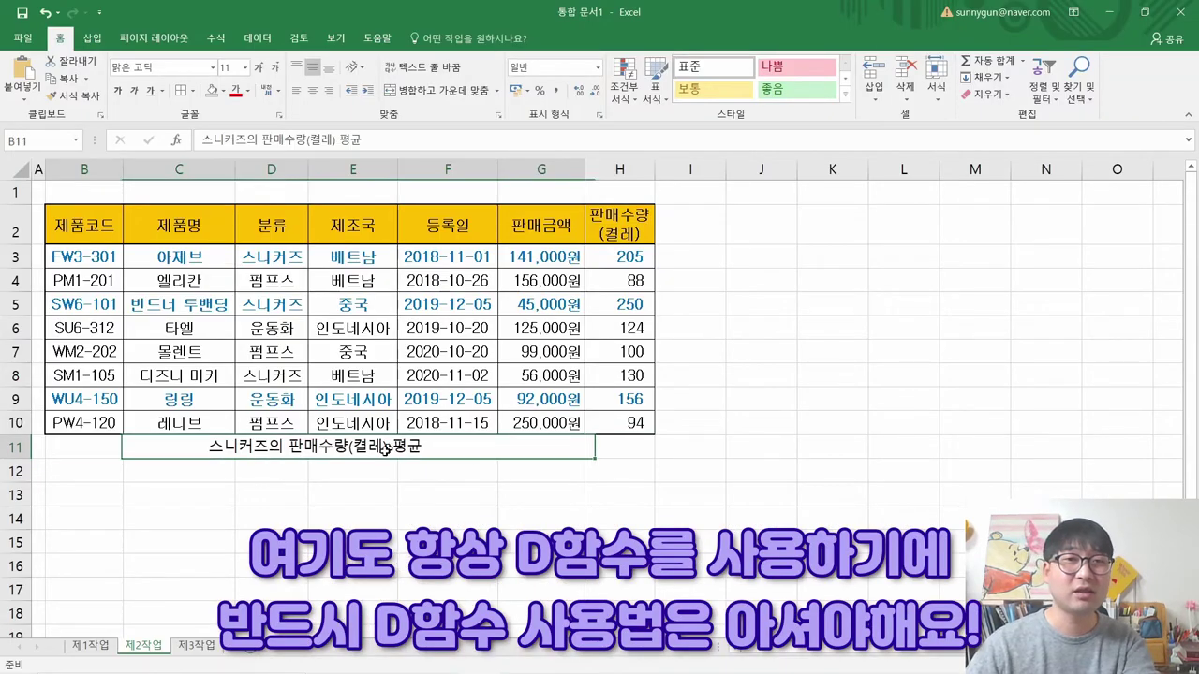
pyautogui.click(611, 446)
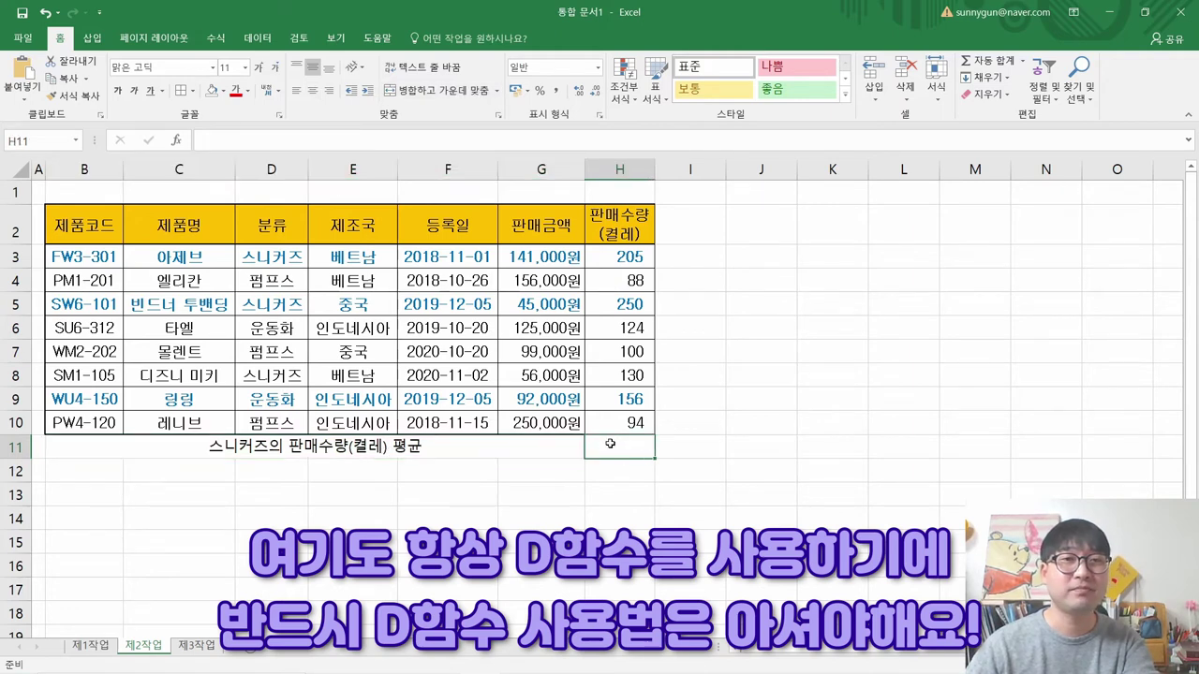
pyautogui.click(560, 446)
pyautogui.click(613, 445)
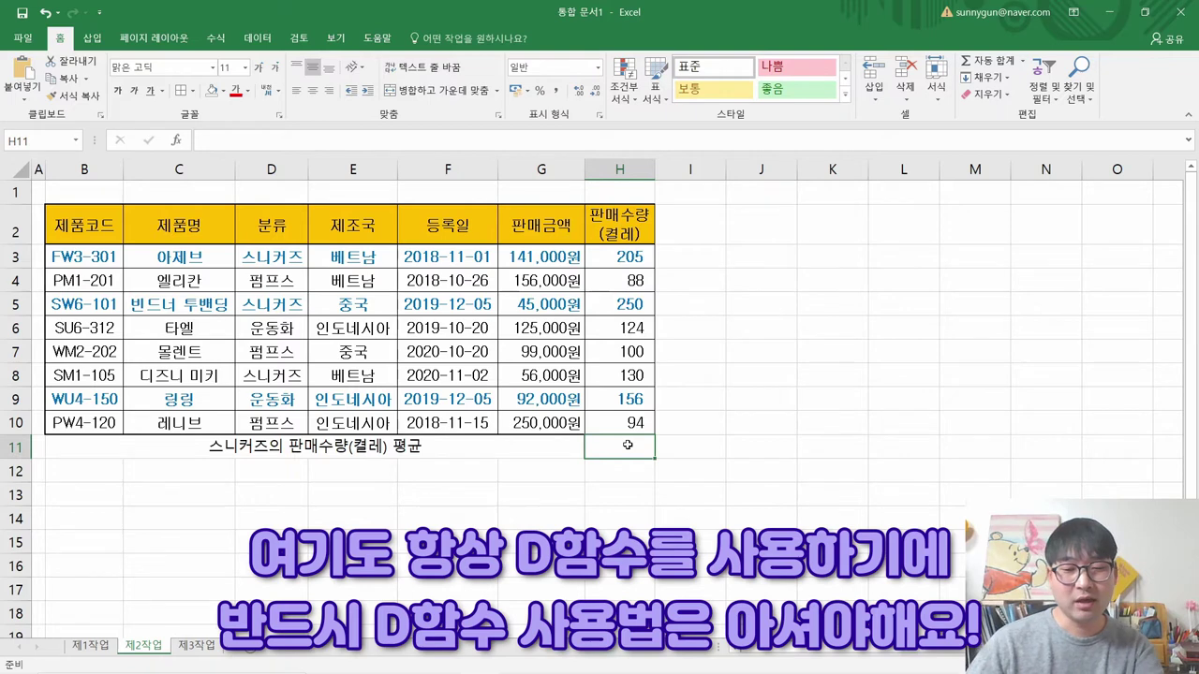
pyautogui.write('=D')
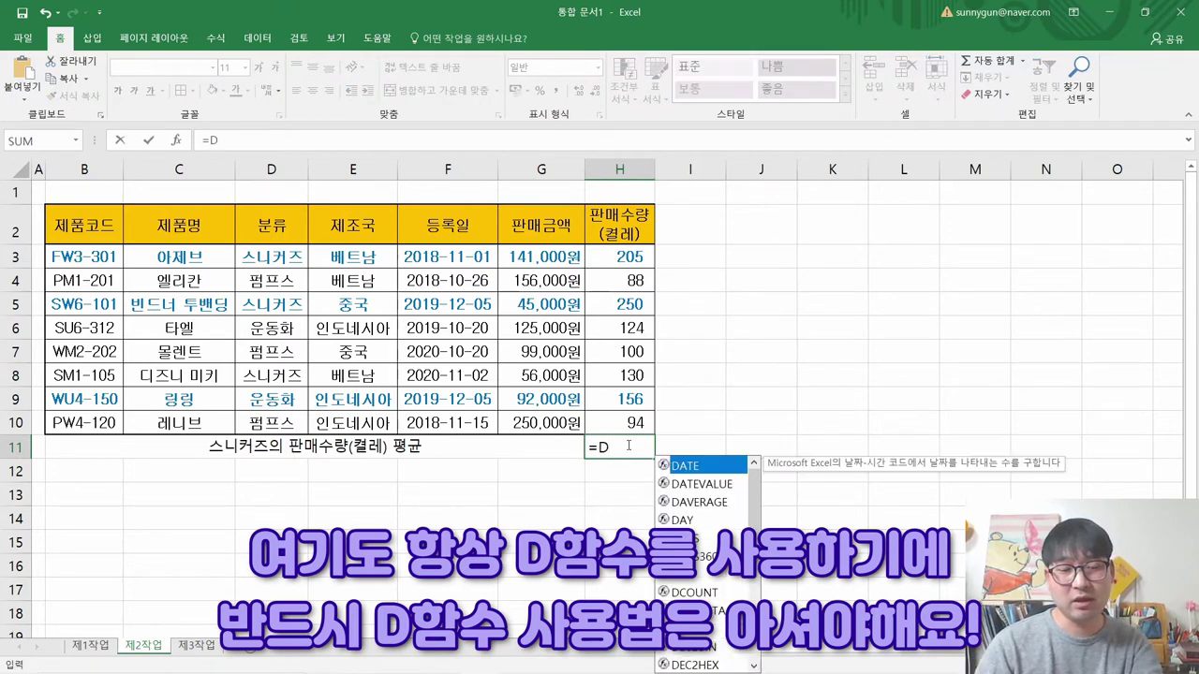
pyautogui.hotkey('alt', 'Tab')
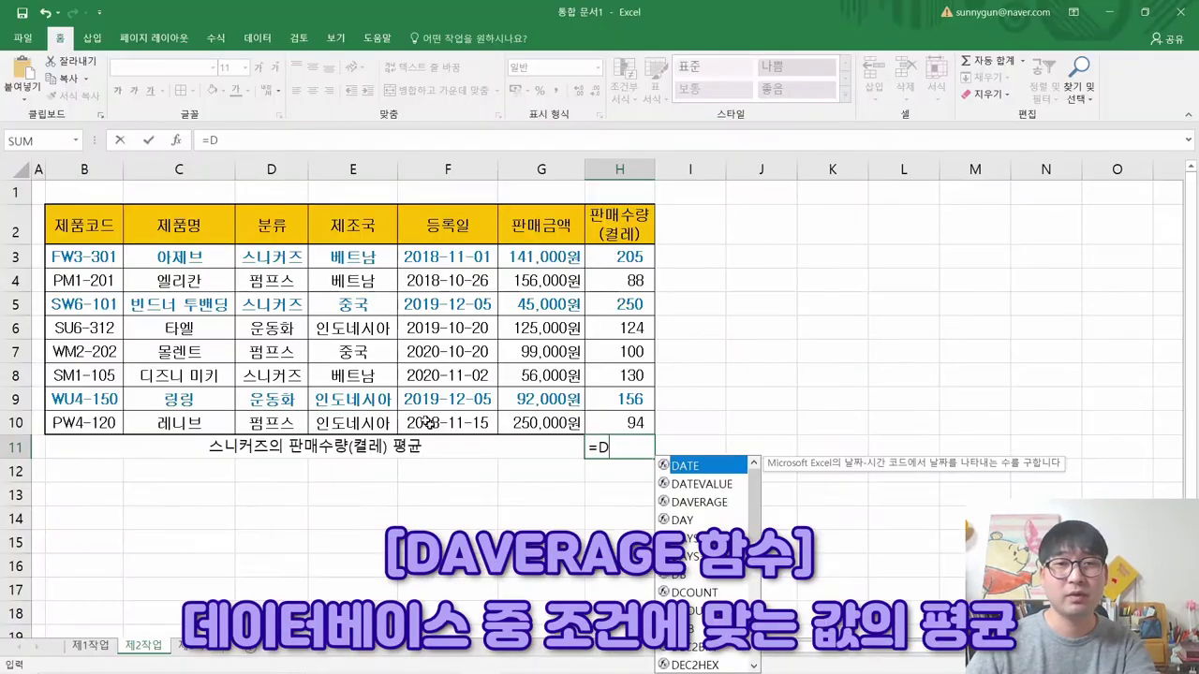
pyautogui.write('A')
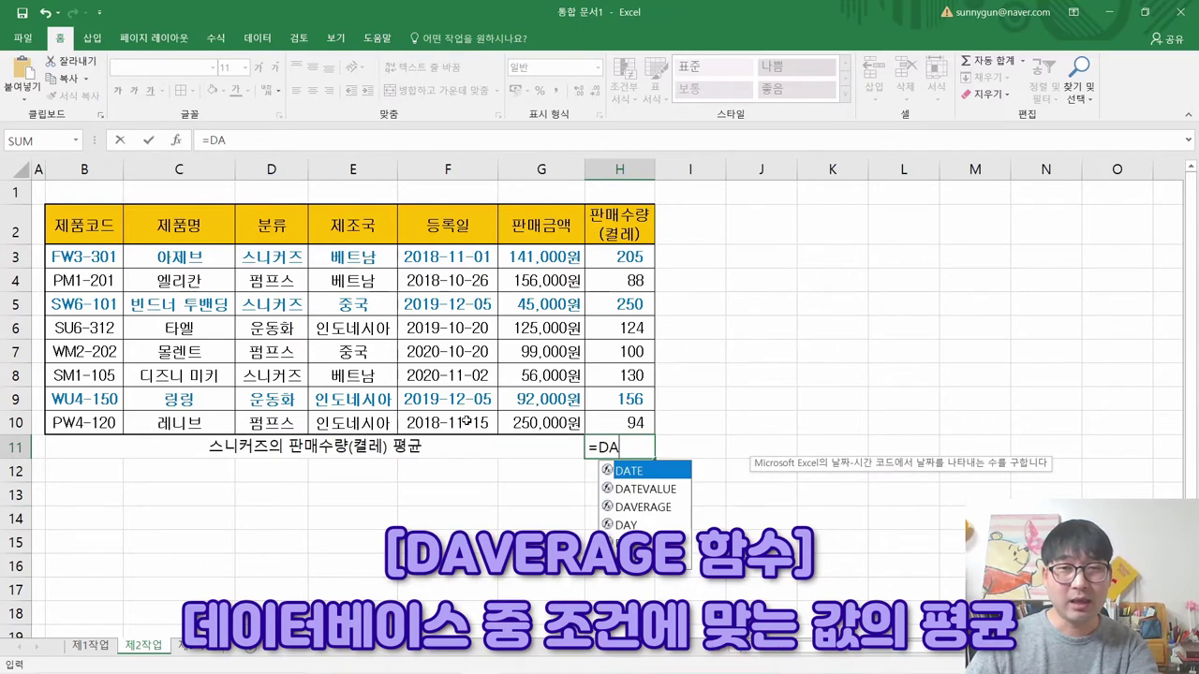
pyautogui.click(667, 511)
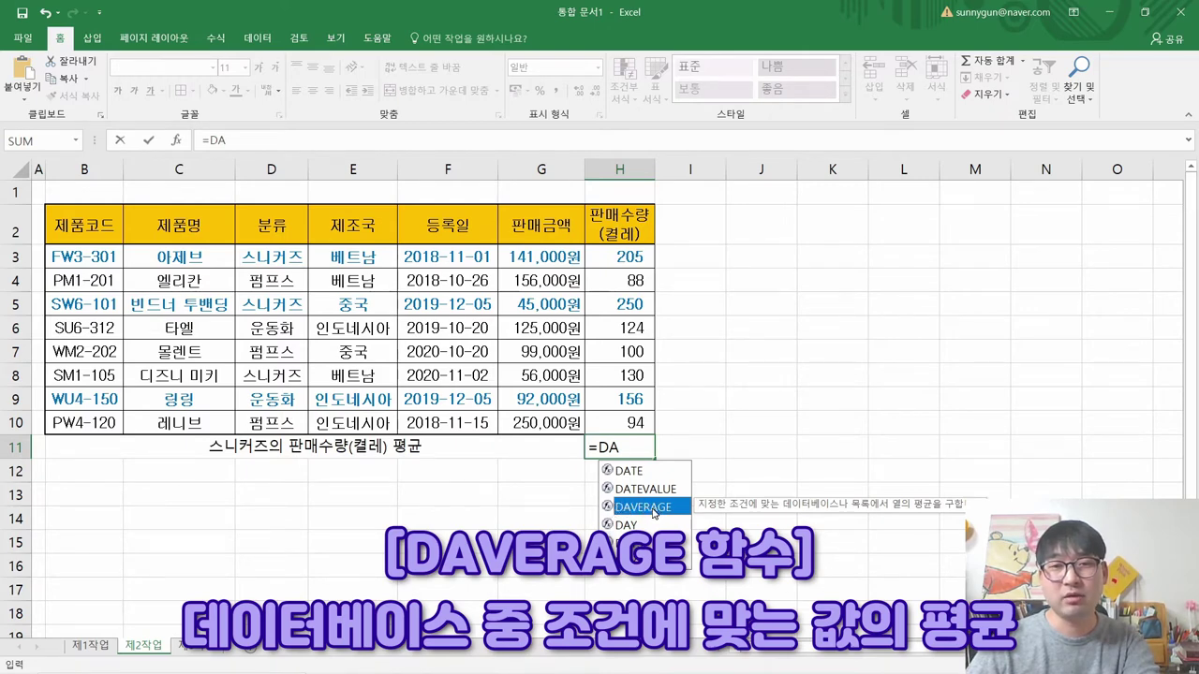
pyautogui.doubleClick(653, 511)
pyautogui.click(176, 140)
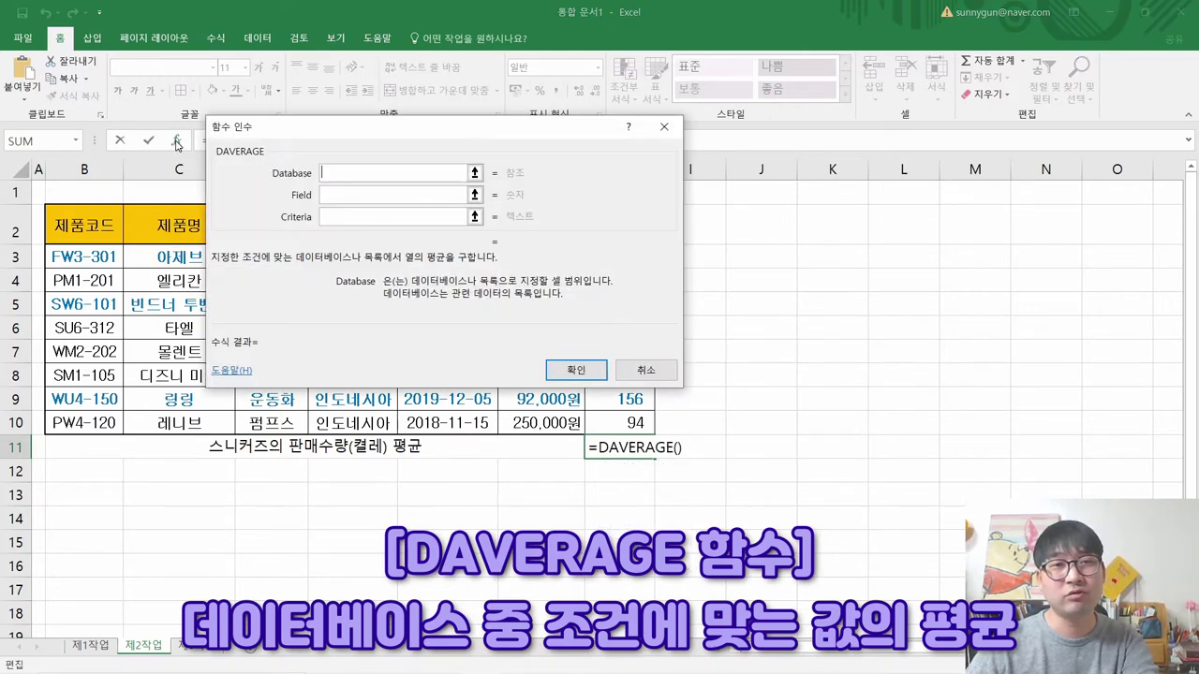
# - Set the DAVERAGE Database argument to B2:H10 and the Field argument to 7
pyautogui.moveTo(355, 133); pyautogui.dragTo(629, 315)
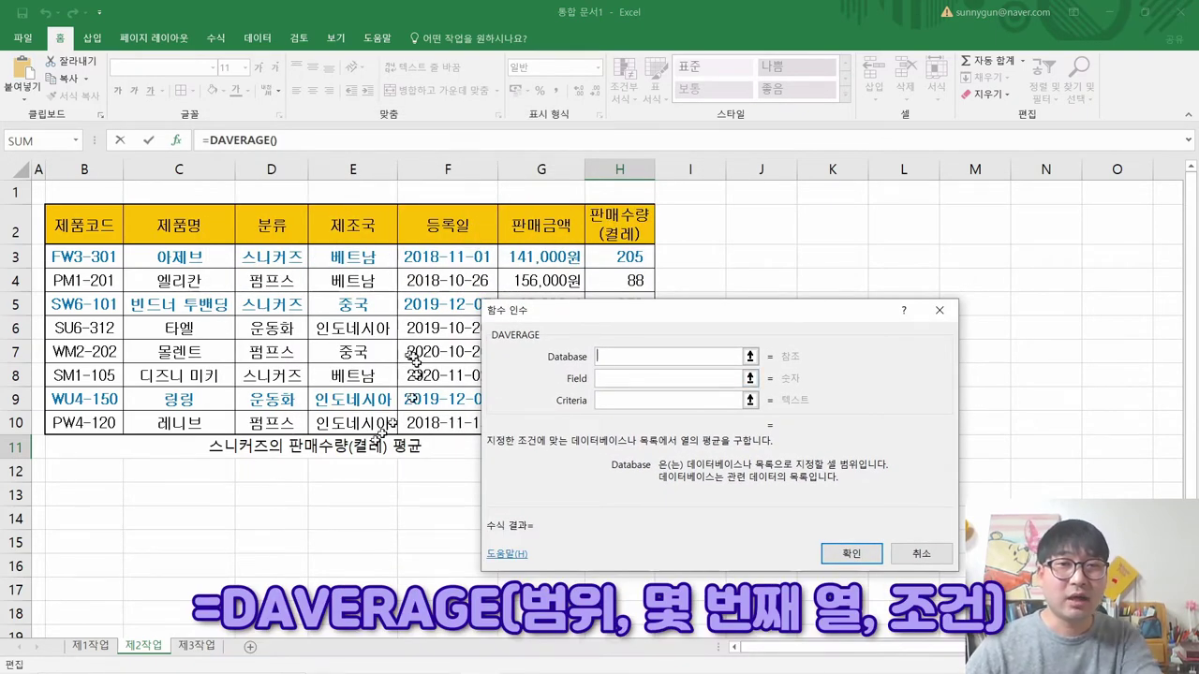
pyautogui.moveTo(562, 312); pyautogui.dragTo(569, 368)
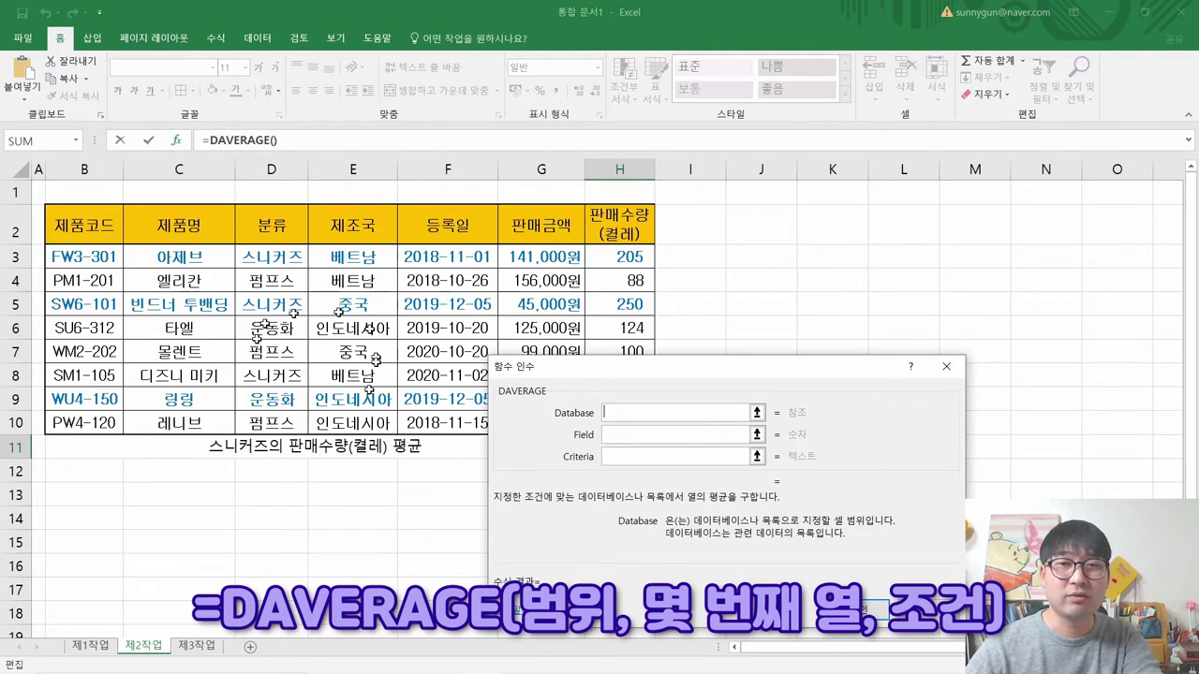
pyautogui.moveTo(75, 229); pyautogui.dragTo(622, 423)
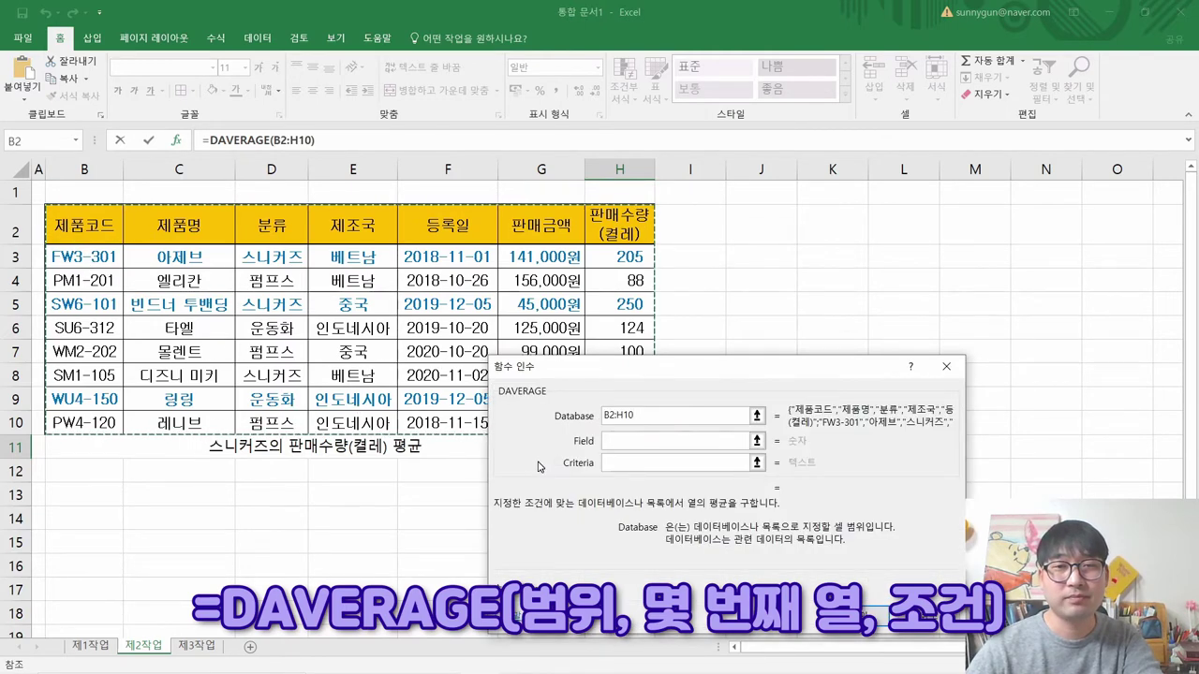
pyautogui.click(633, 442)
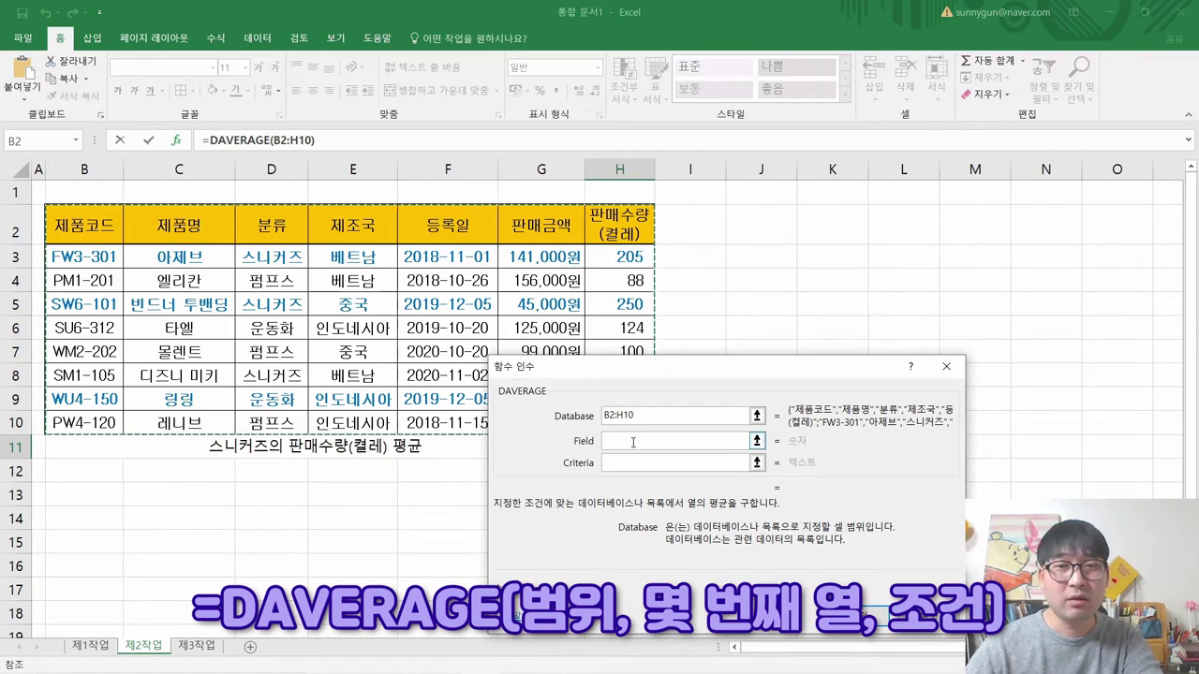
pyautogui.click(633, 443)
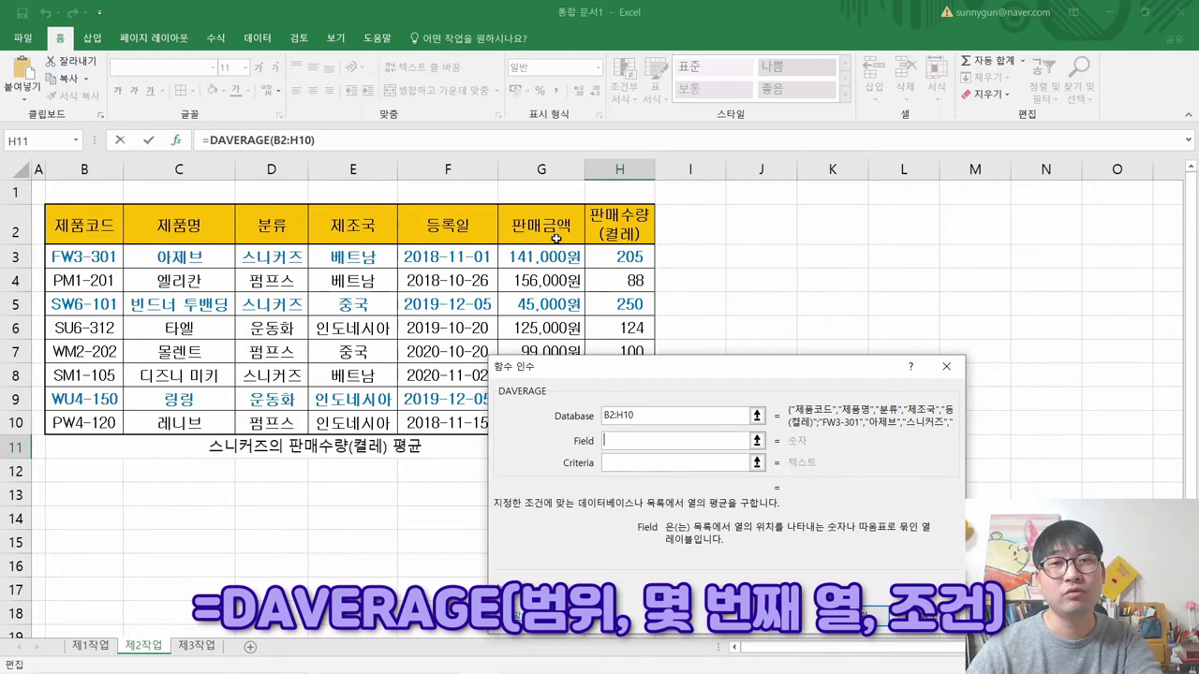
pyautogui.write('7')
# - Set the DAVERAGE Criteria argument to D2:D3 and enter the formula in H11
pyautogui.click(628, 468)
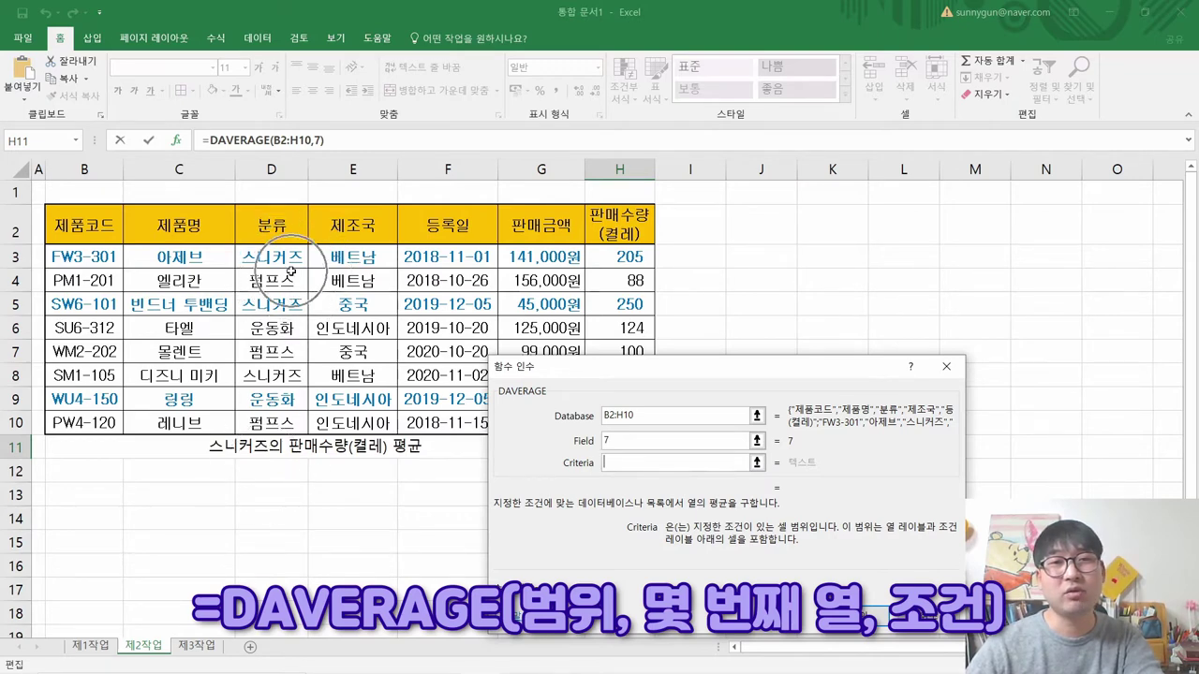
pyautogui.moveTo(278, 231); pyautogui.dragTo(277, 259)
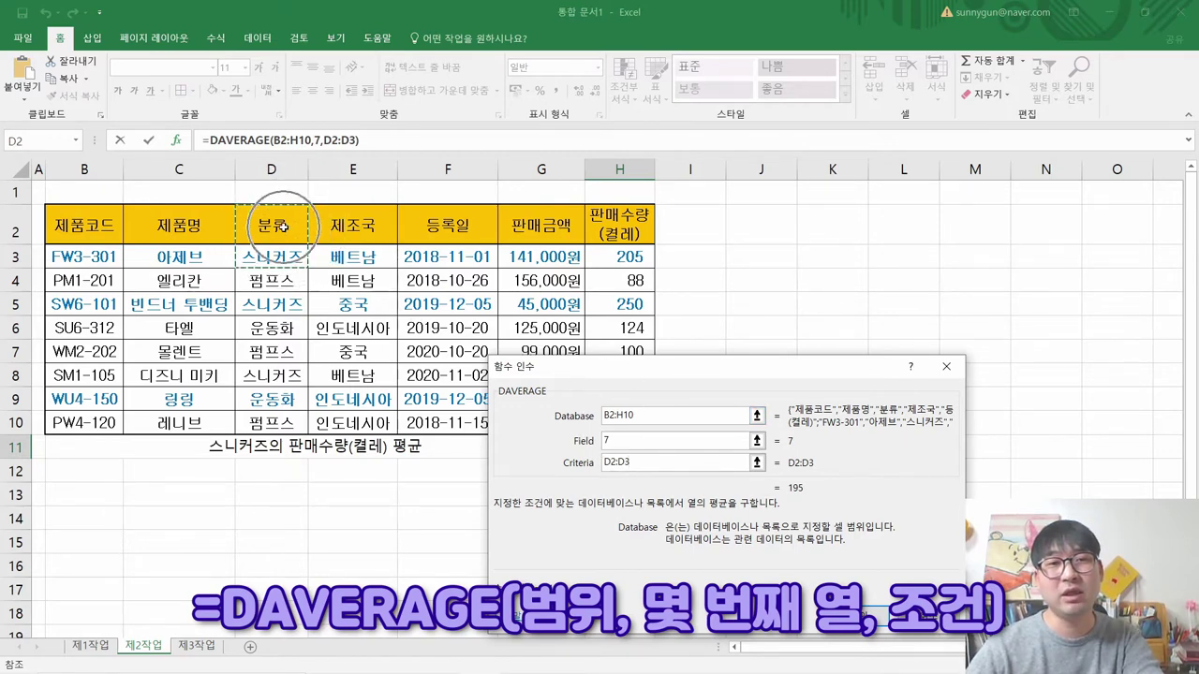
pyautogui.moveTo(548, 365); pyautogui.dragTo(752, 376)
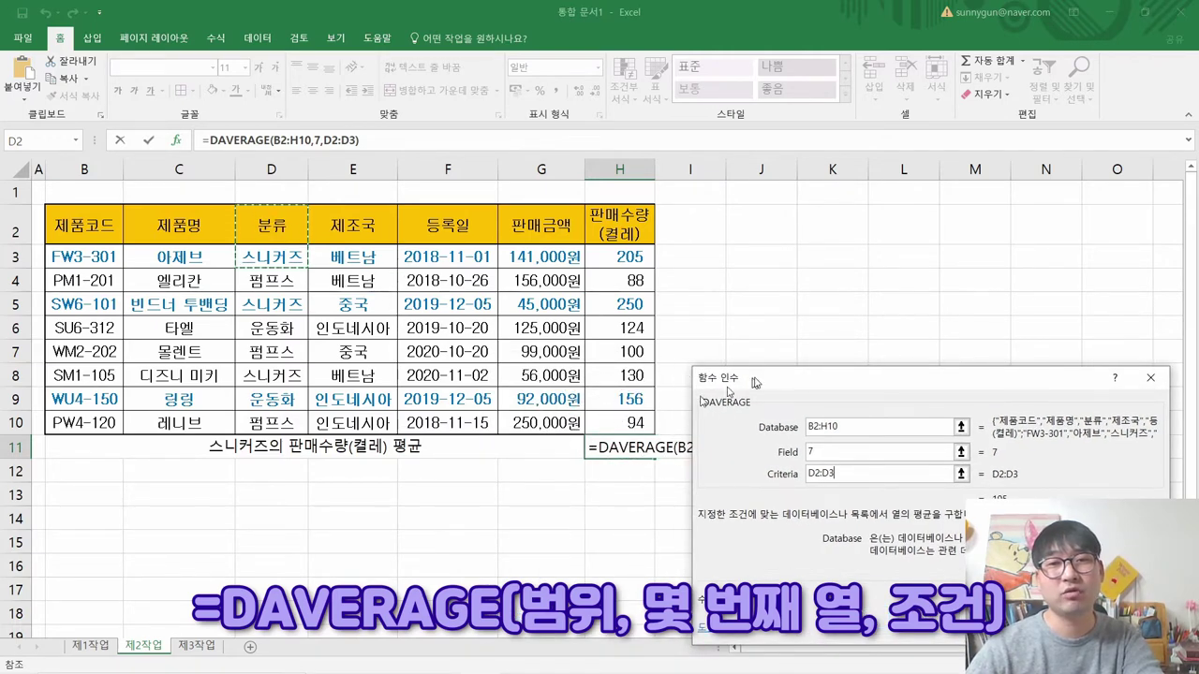
pyautogui.moveTo(801, 382); pyautogui.dragTo(472, 318)
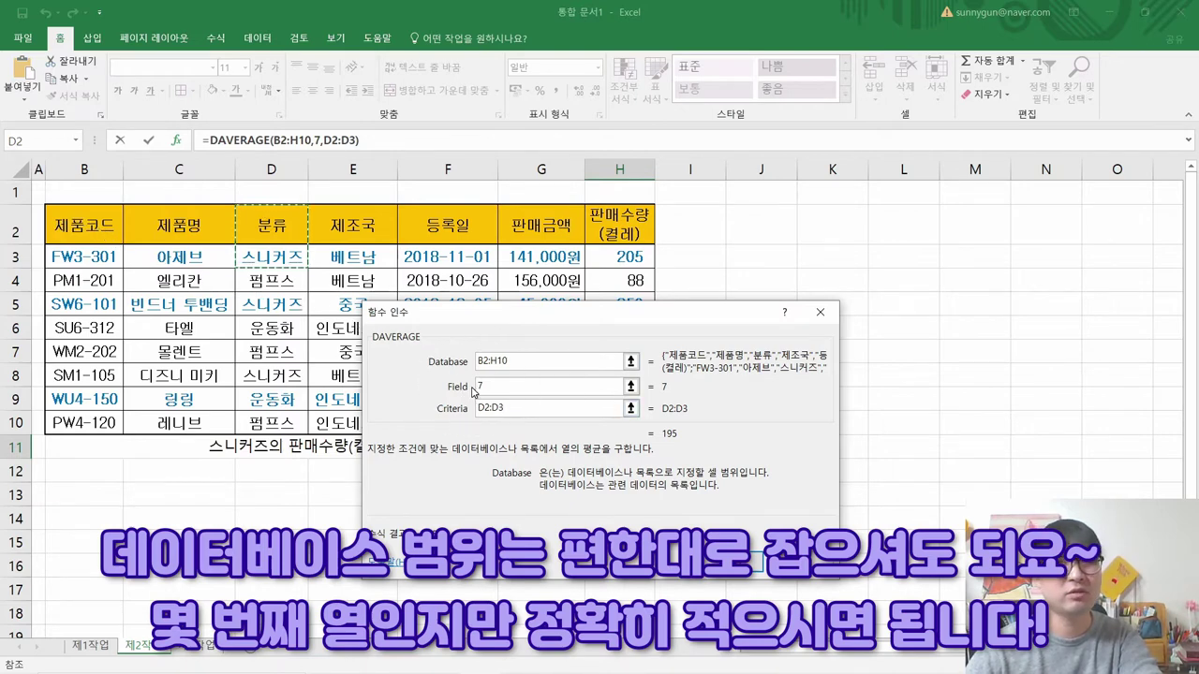
pyautogui.click(730, 575)
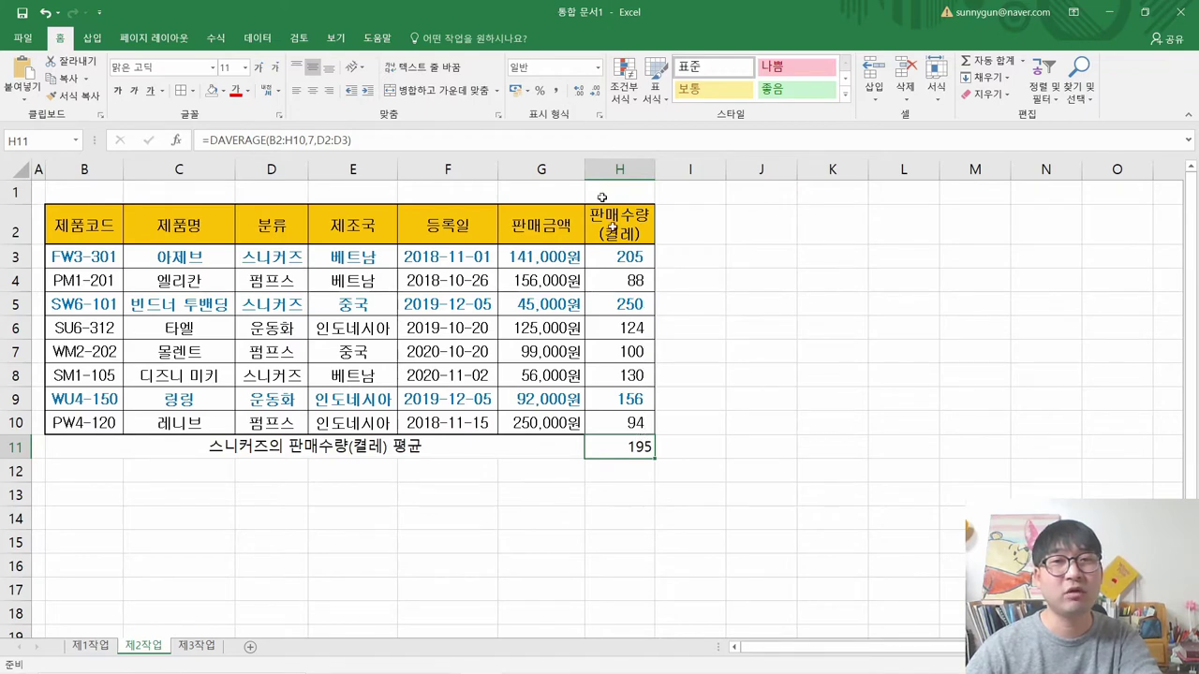
# - Compare the number format of cell H6 with H11 and apply the comma style to H11
pyautogui.click(640, 326)
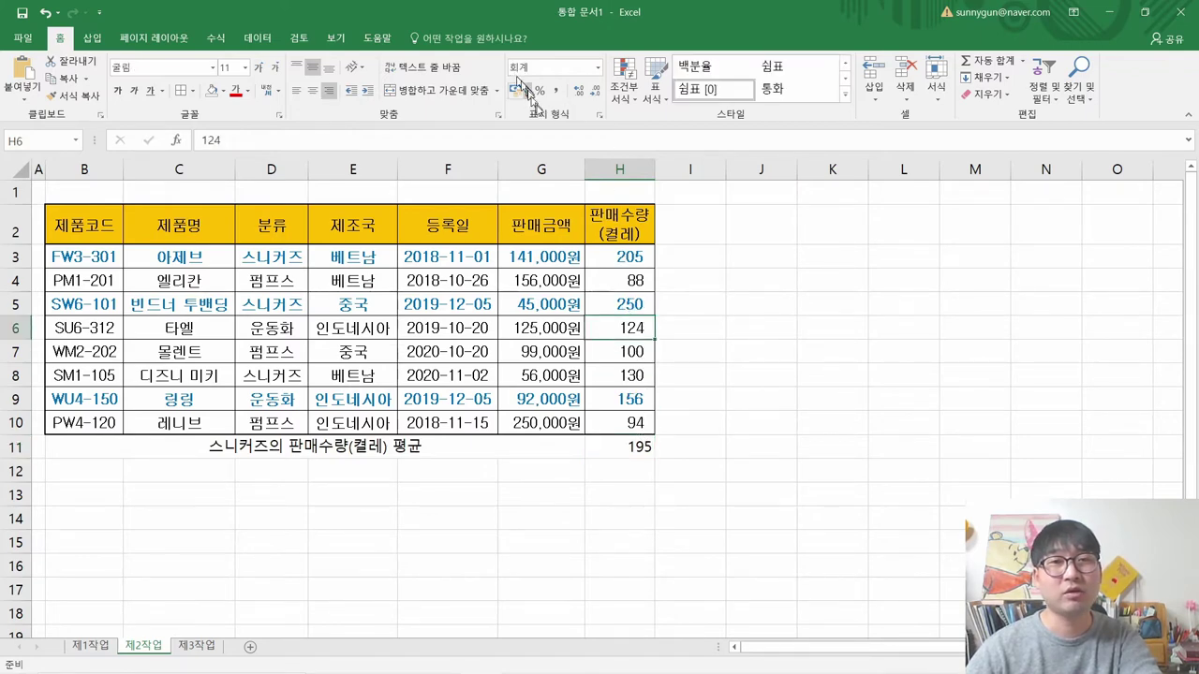
pyautogui.click(632, 444)
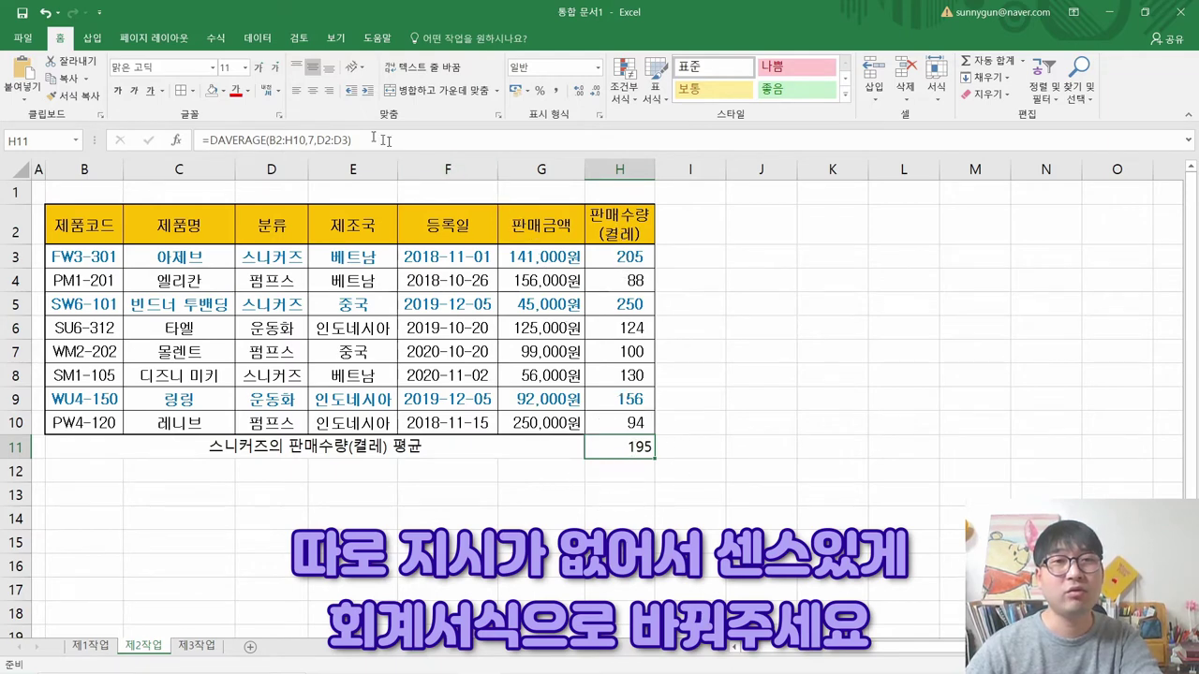
pyautogui.click(556, 90)
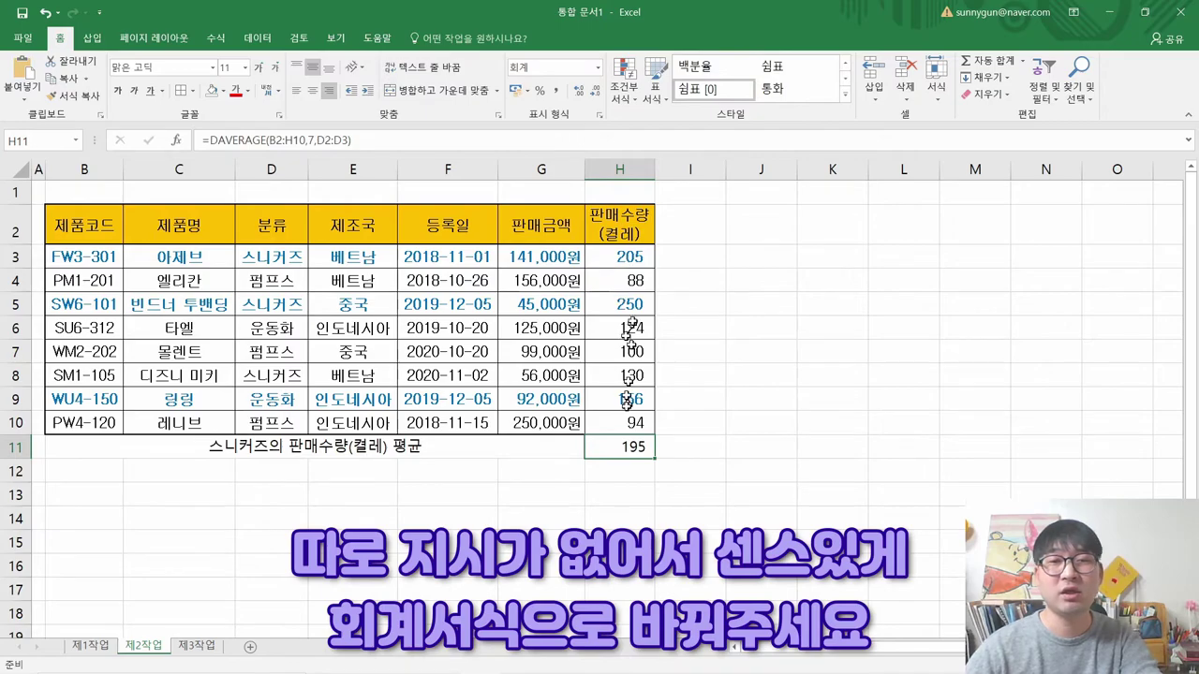
# - Look up the border requirement in the exam PDF and apply all borders to B11:H11 in Excel
pyautogui.hotkey('alt', 'Tab')
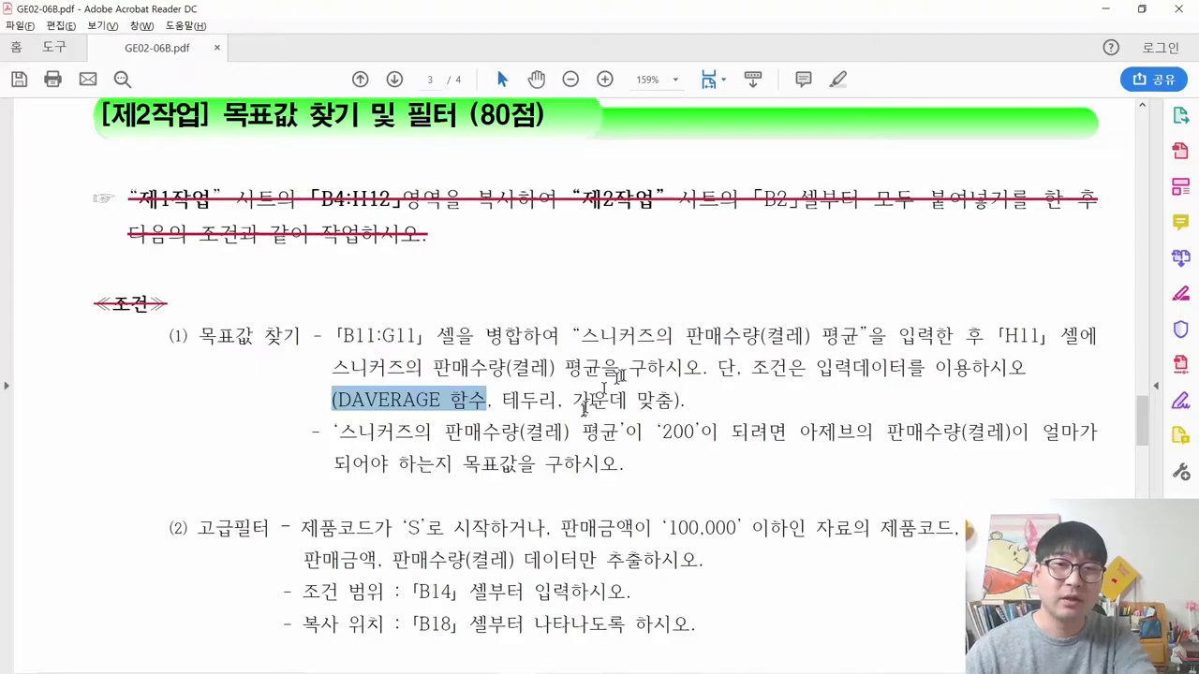
pyautogui.moveTo(491, 402); pyautogui.dragTo(570, 403)
pyautogui.hotkey('alt', 'Tab')
pyautogui.moveTo(344, 447); pyautogui.dragTo(599, 447)
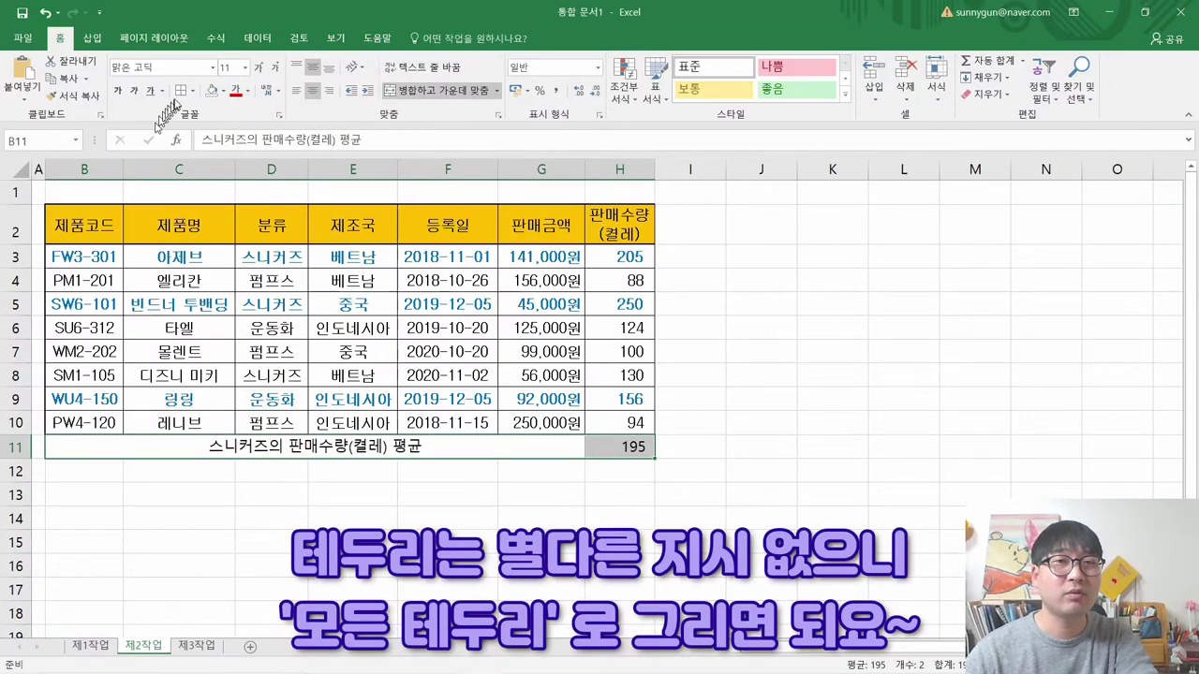
pyautogui.click(192, 90)
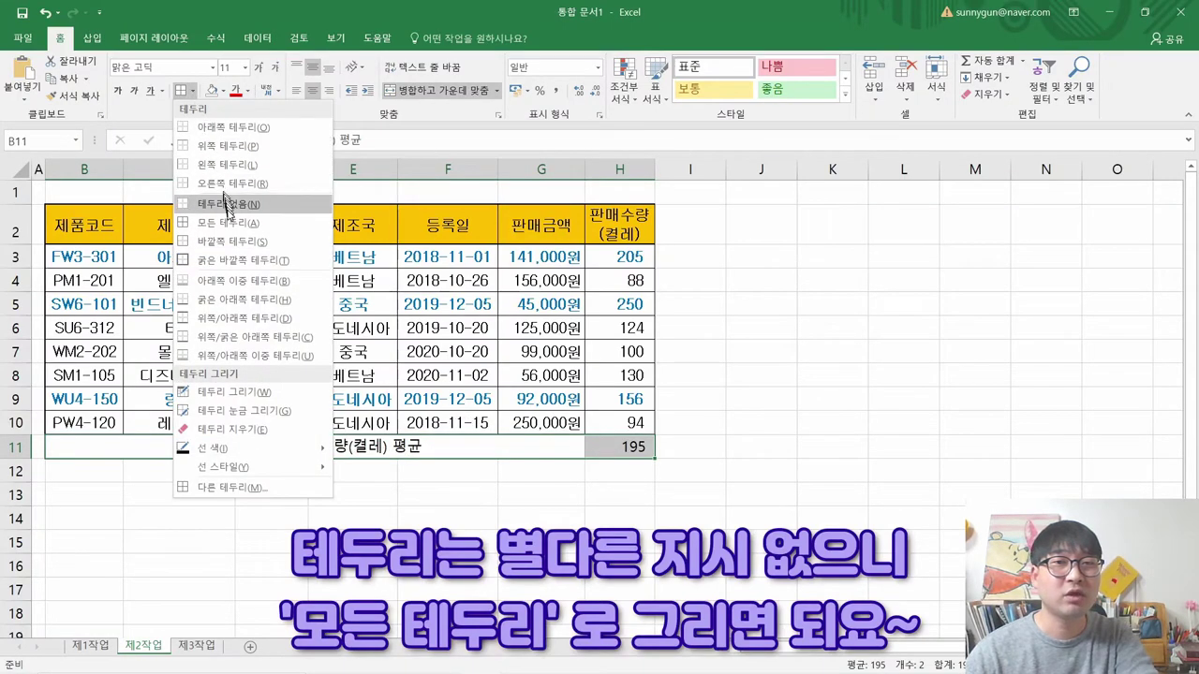
pyautogui.click(232, 225)
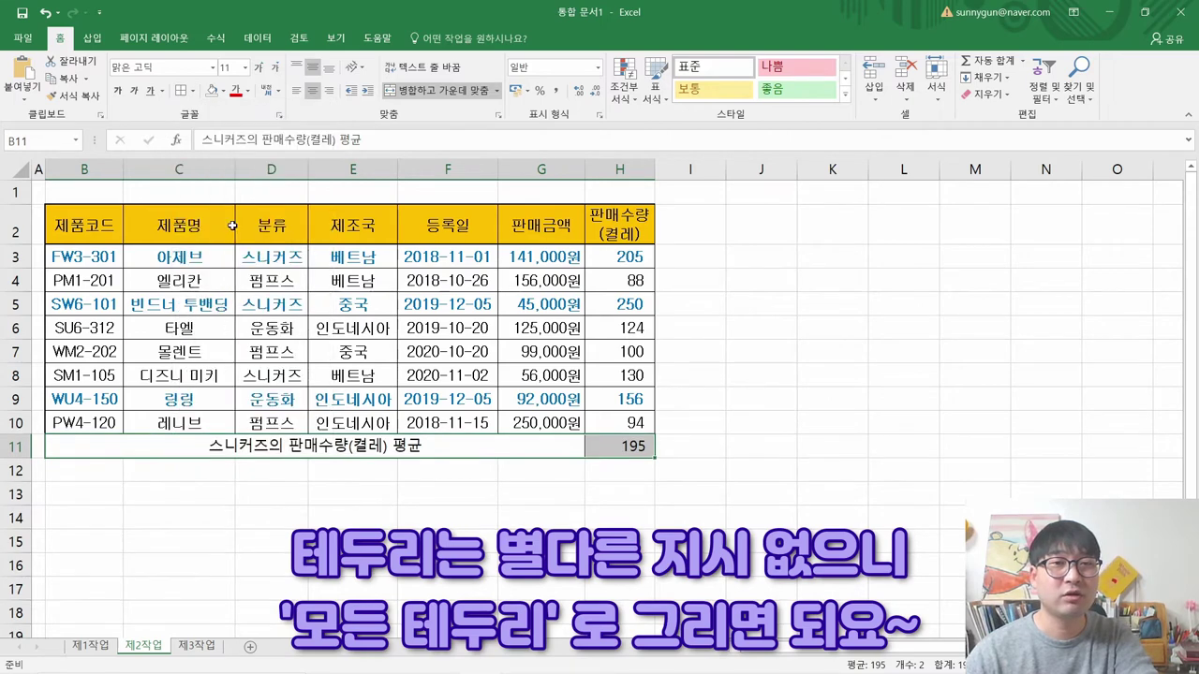
# - Read the centre-alignment requirement in the exam PDF and check the alignment of B11:G11 and H11 in Excel
pyautogui.click(527, 417)
pyautogui.click(630, 449)
pyautogui.hotkey('alt', 'Tab')
pyautogui.moveTo(573, 400); pyautogui.dragTo(672, 401)
pyautogui.hotkey('alt', 'Tab')
pyautogui.moveTo(625, 447); pyautogui.dragTo(556, 444)
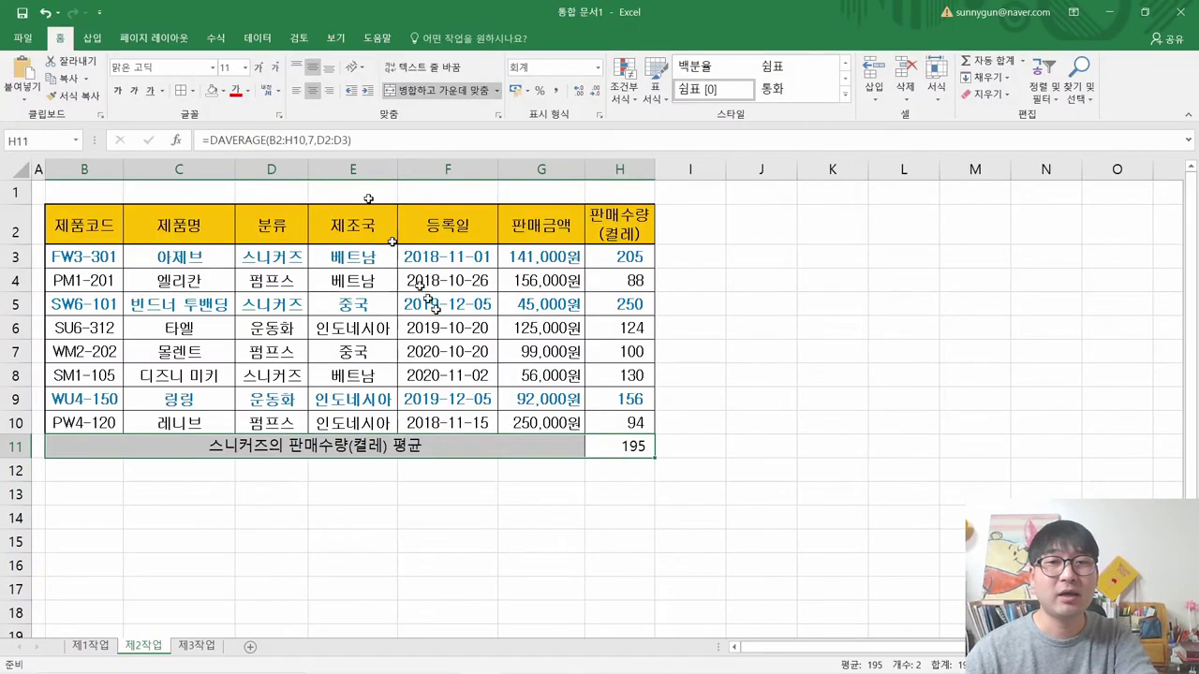
pyautogui.click(451, 444)
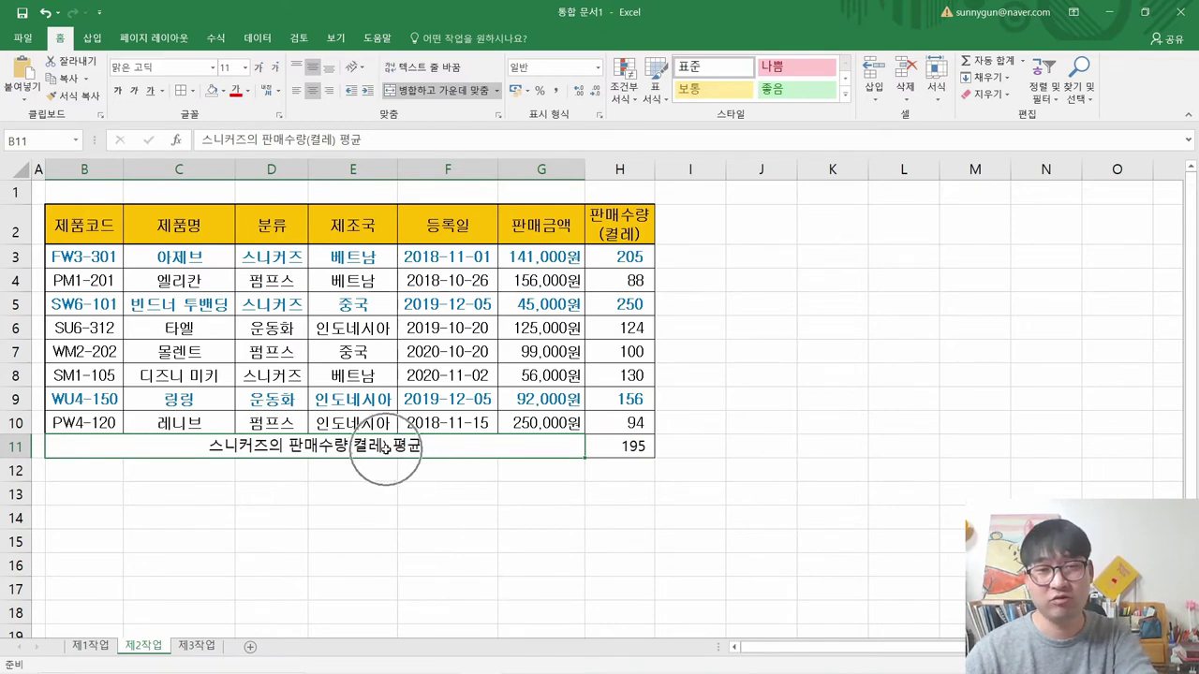
pyautogui.click(620, 452)
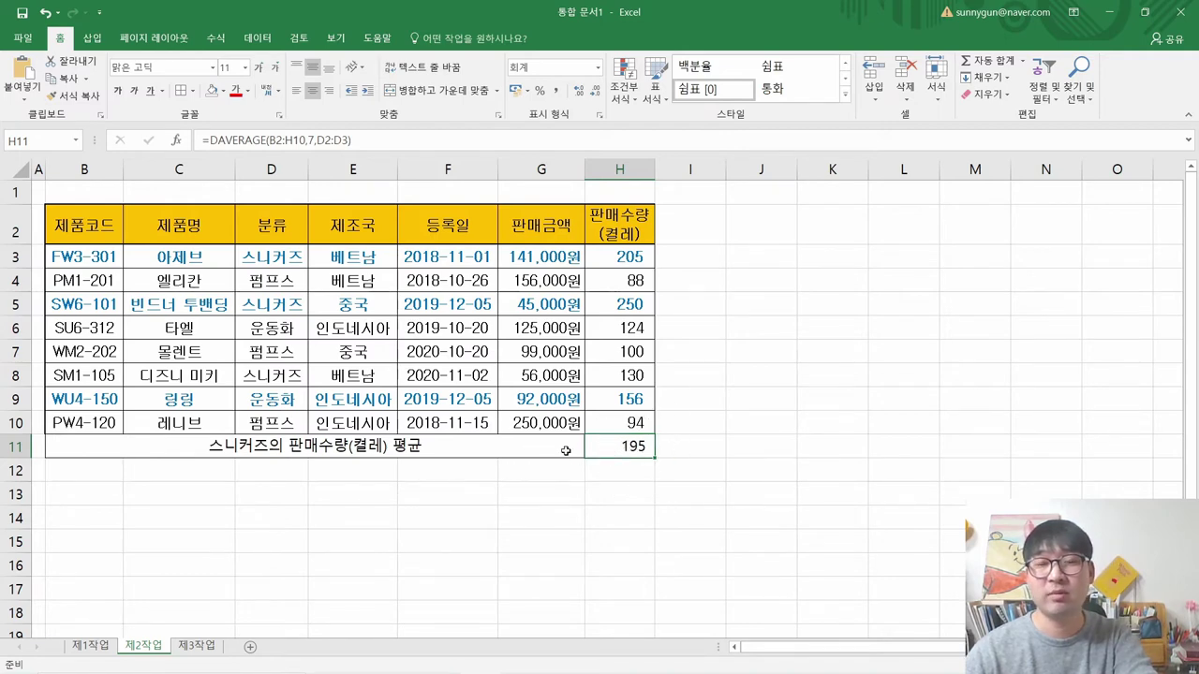
# - In the exam PDF, strike through the first item of condition (1), from “목표값 찾기” through the DAVERAGE, border and centring note
pyautogui.hotkey('alt', 'Tab')
pyautogui.moveTo(693, 399); pyautogui.dragTo(188, 347)
pyautogui.rightClick(208, 347)
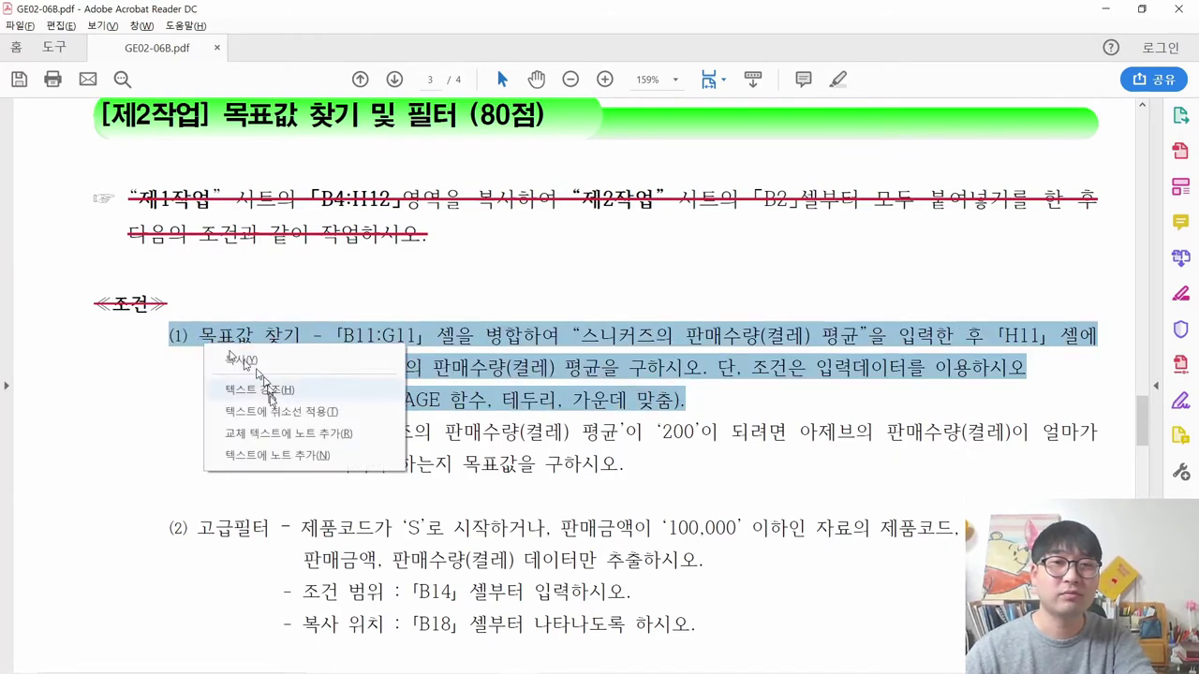
pyautogui.click(272, 411)
# - Examine the goal-seek condition for a sneaker sales average of 200 in the exam PDF and compare it with H11 in Excel
pyautogui.moveTo(339, 431); pyautogui.dragTo(746, 428)
pyautogui.hotkey('alt', 'Tab')
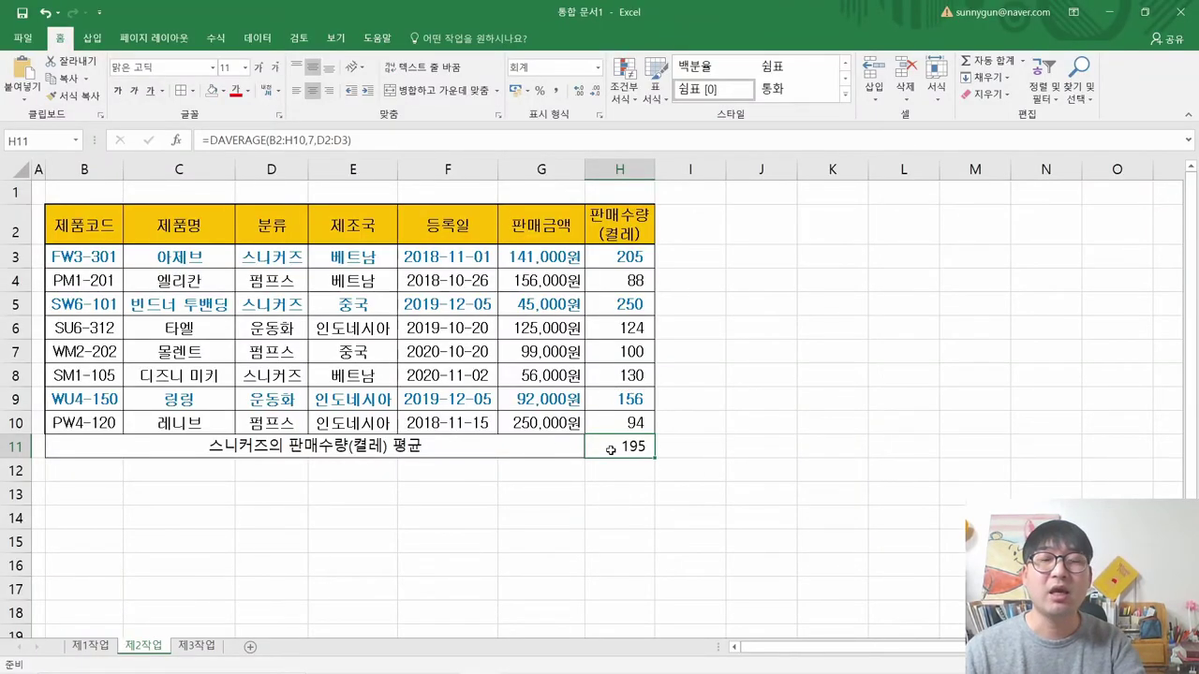
pyautogui.hotkey('alt', 'Tab')
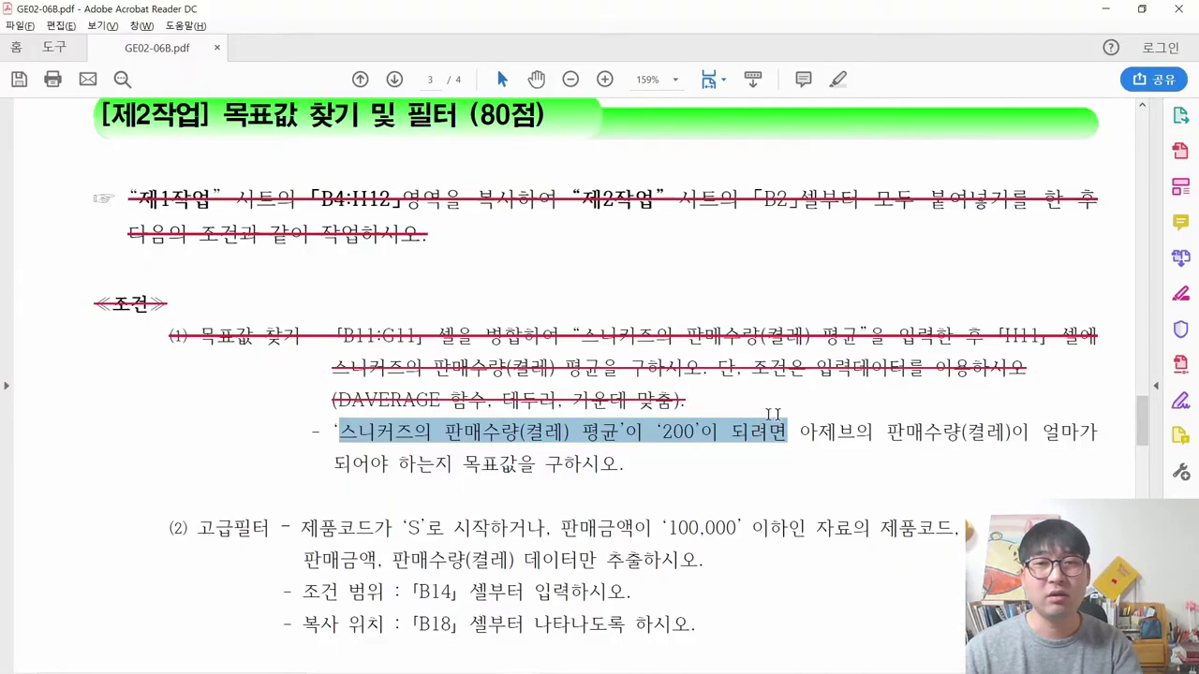
# - Read the part about 아제브's sales quantity in the exam PDF and locate 아제브 and the 스니커즈 rows in Excel
pyautogui.moveTo(804, 428); pyautogui.dragTo(951, 433)
pyautogui.hotkey('alt', 'Tab')
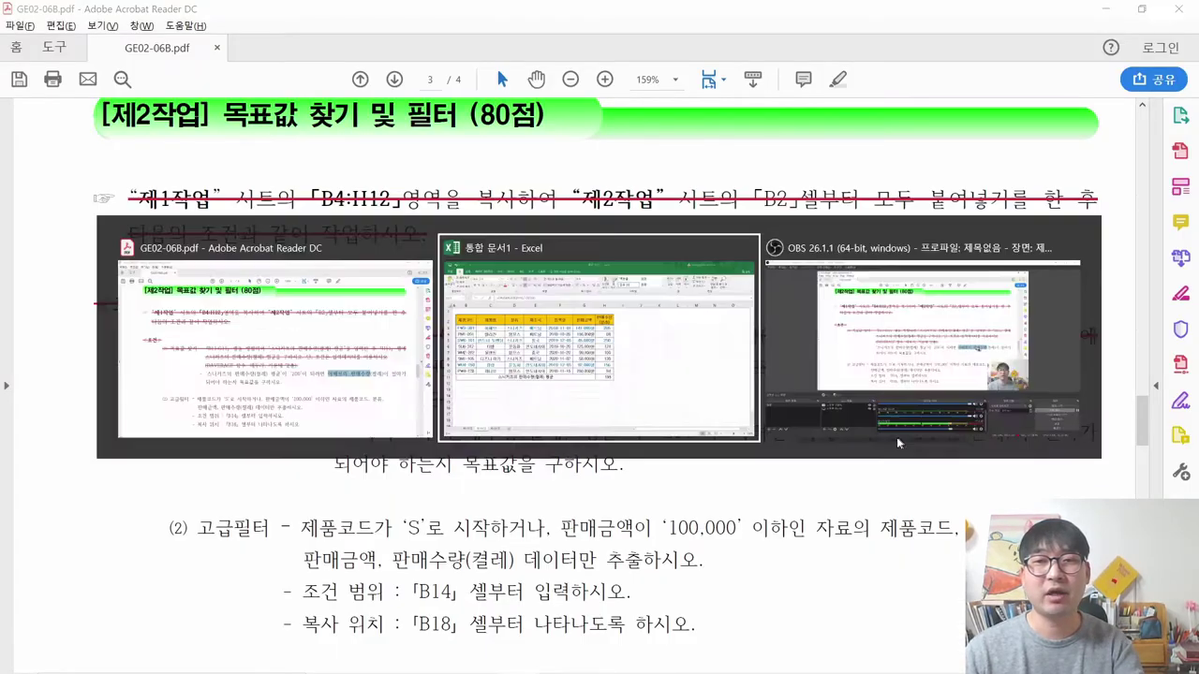
pyautogui.click(187, 258)
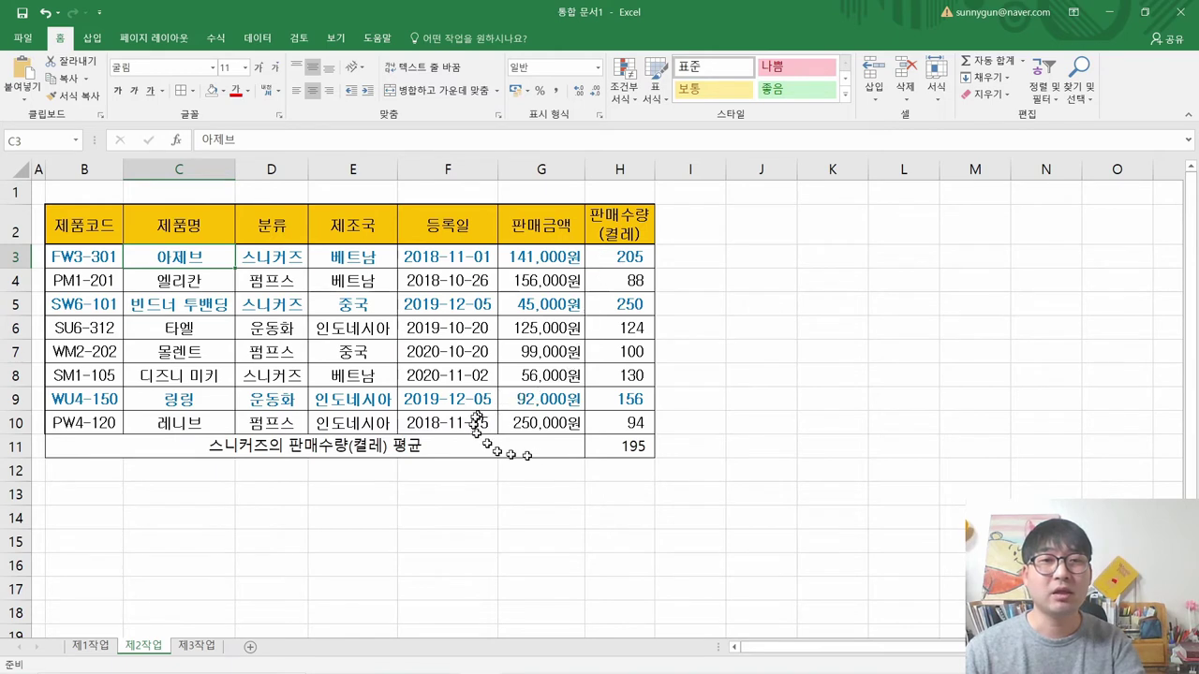
pyautogui.click(283, 258)
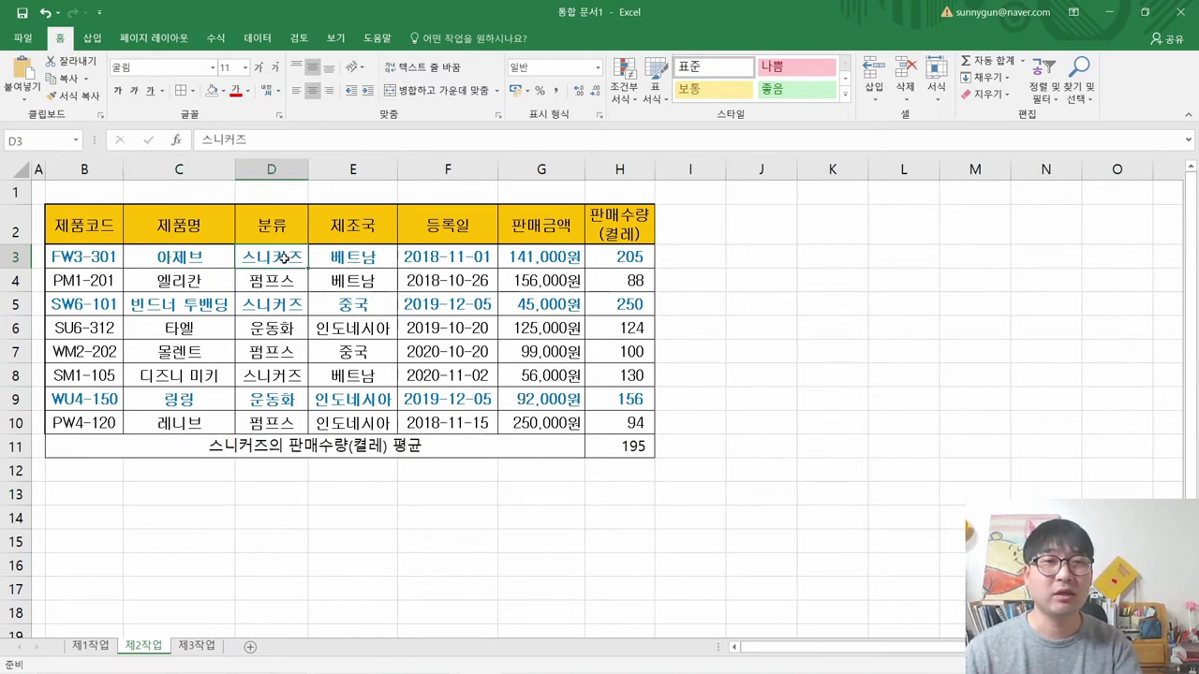
pyautogui.click(284, 309)
pyautogui.click(288, 378)
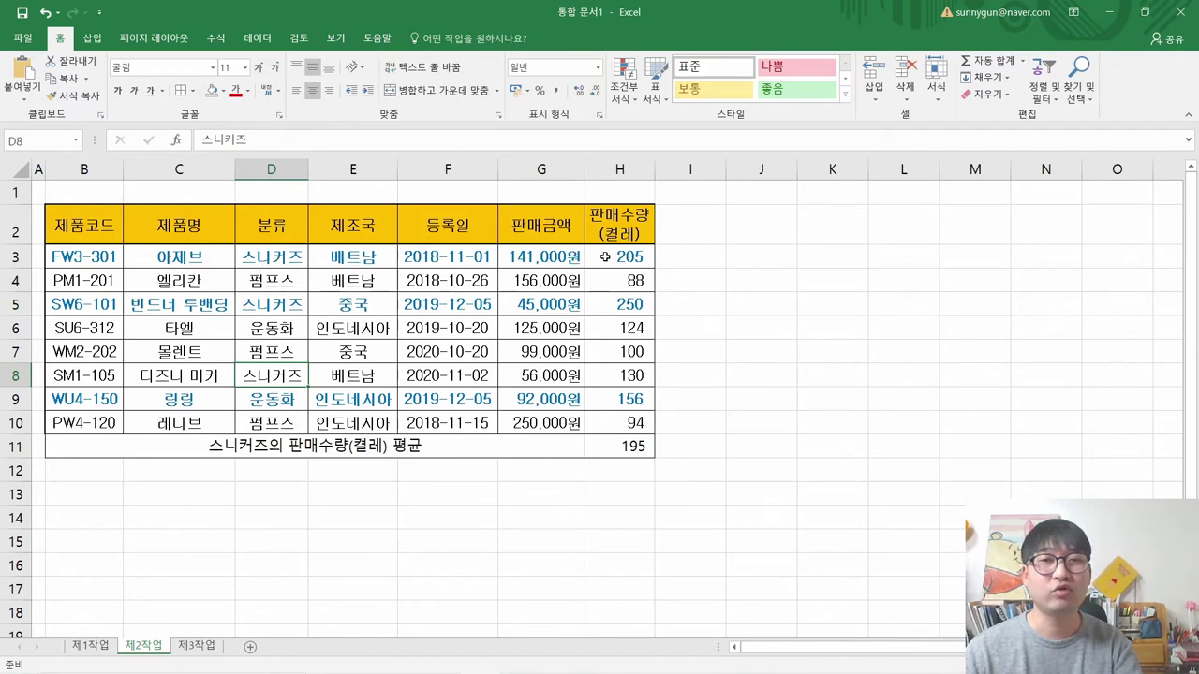
# - Compare the average in H11 with 아제브's sales quantity in H3, and reread the goal-seek question in the exam PDF
pyautogui.press('ctrl')
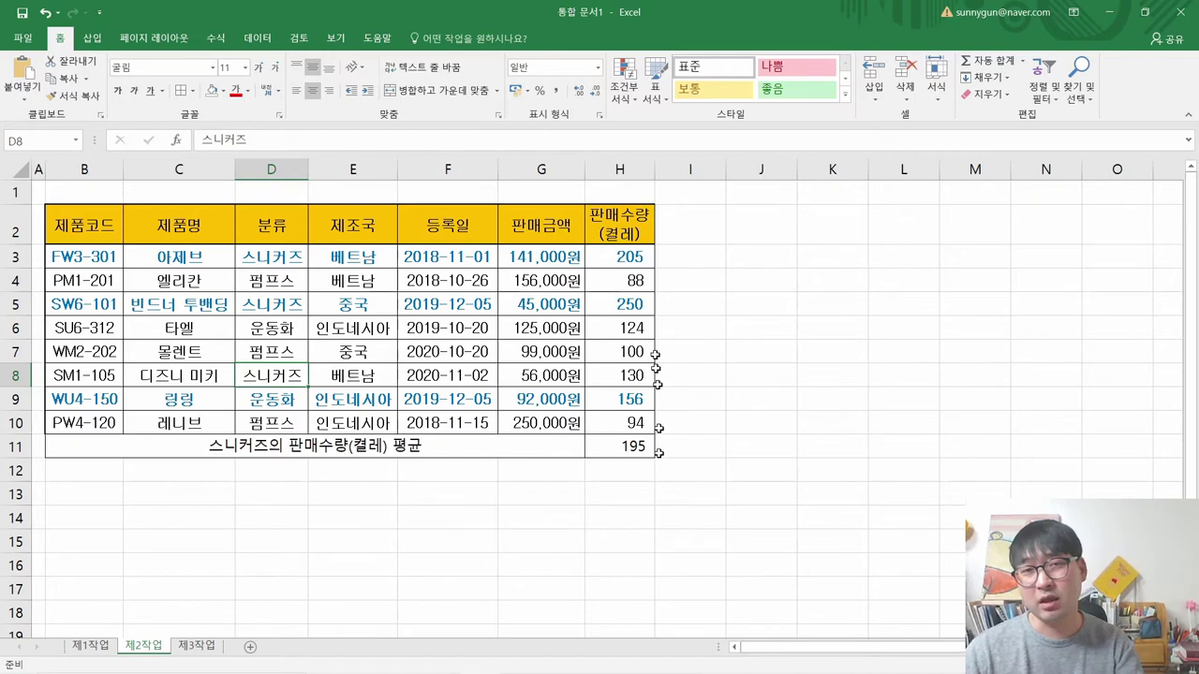
pyautogui.click(629, 447)
pyautogui.press('ctrl')
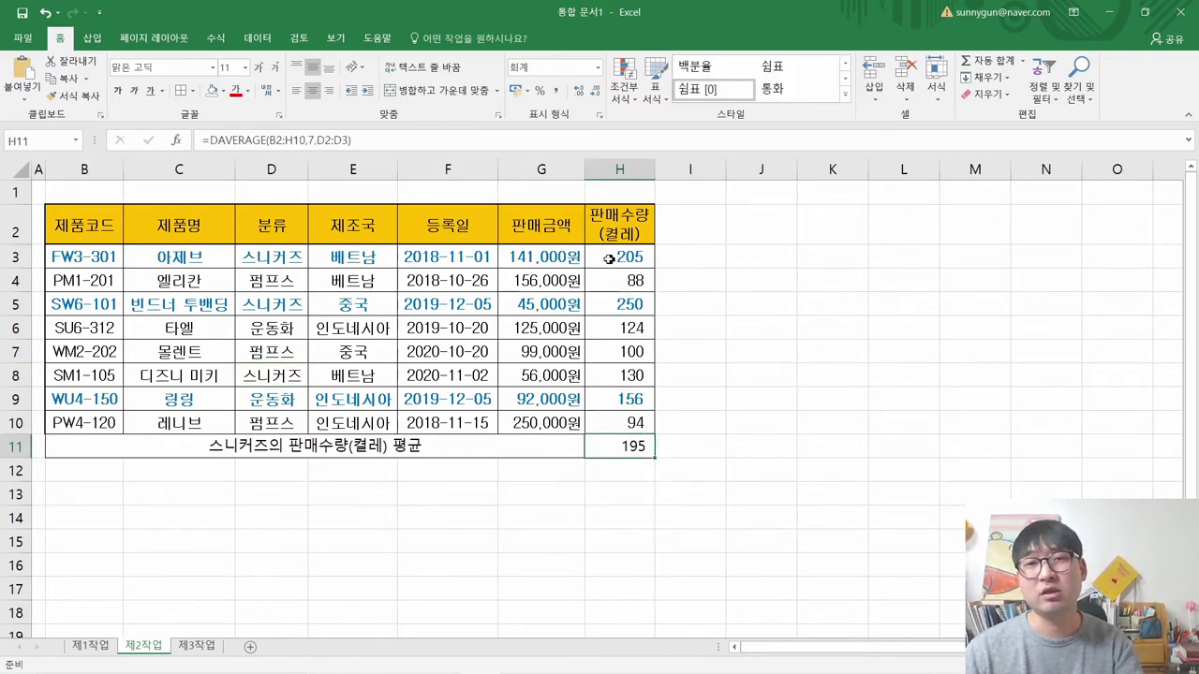
pyautogui.press('ctrl')
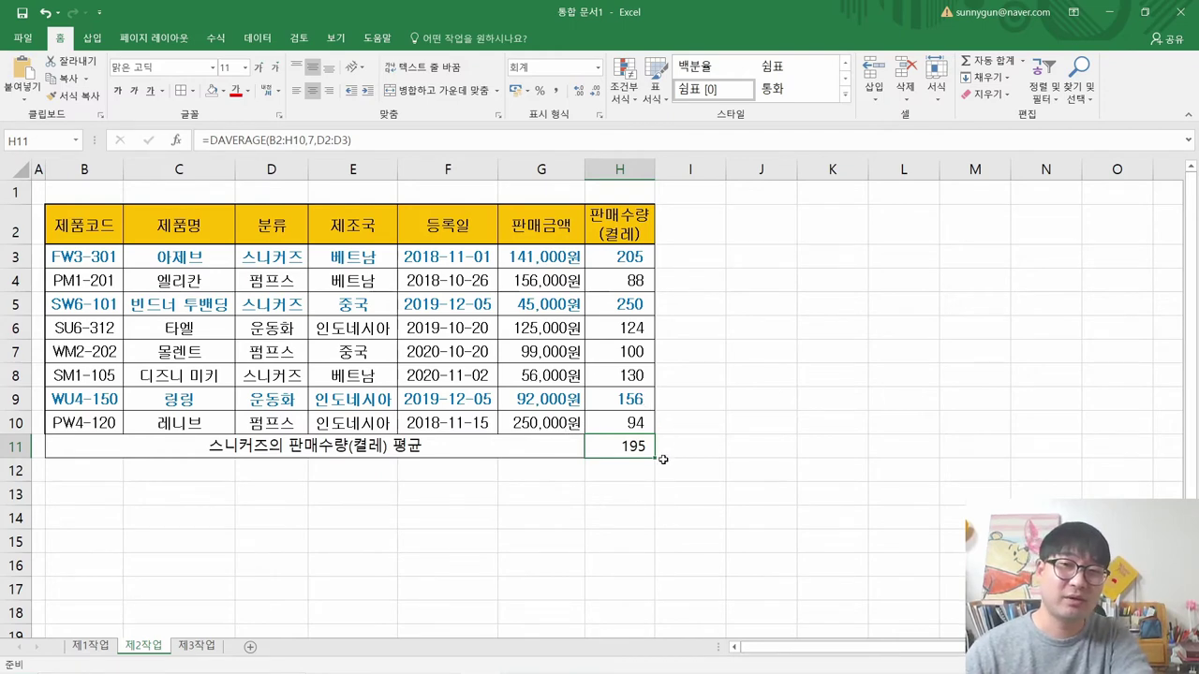
pyautogui.press('ctrl')
pyautogui.press('ctrl')
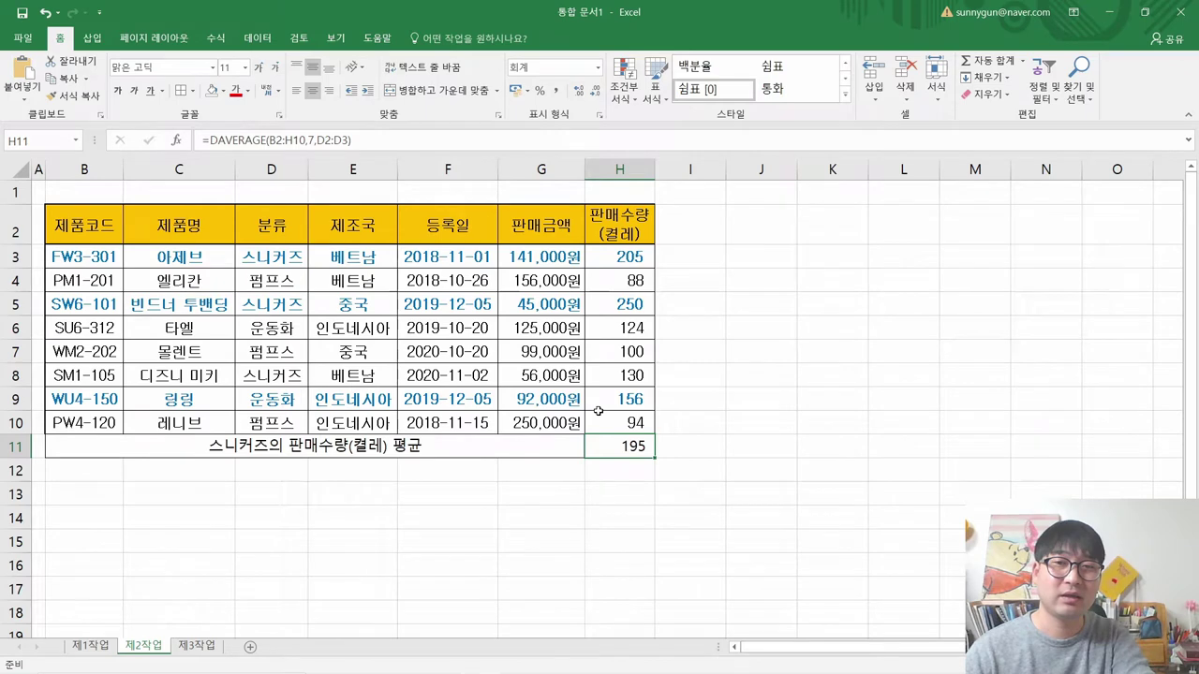
pyautogui.hotkey('alt', 'Tab')
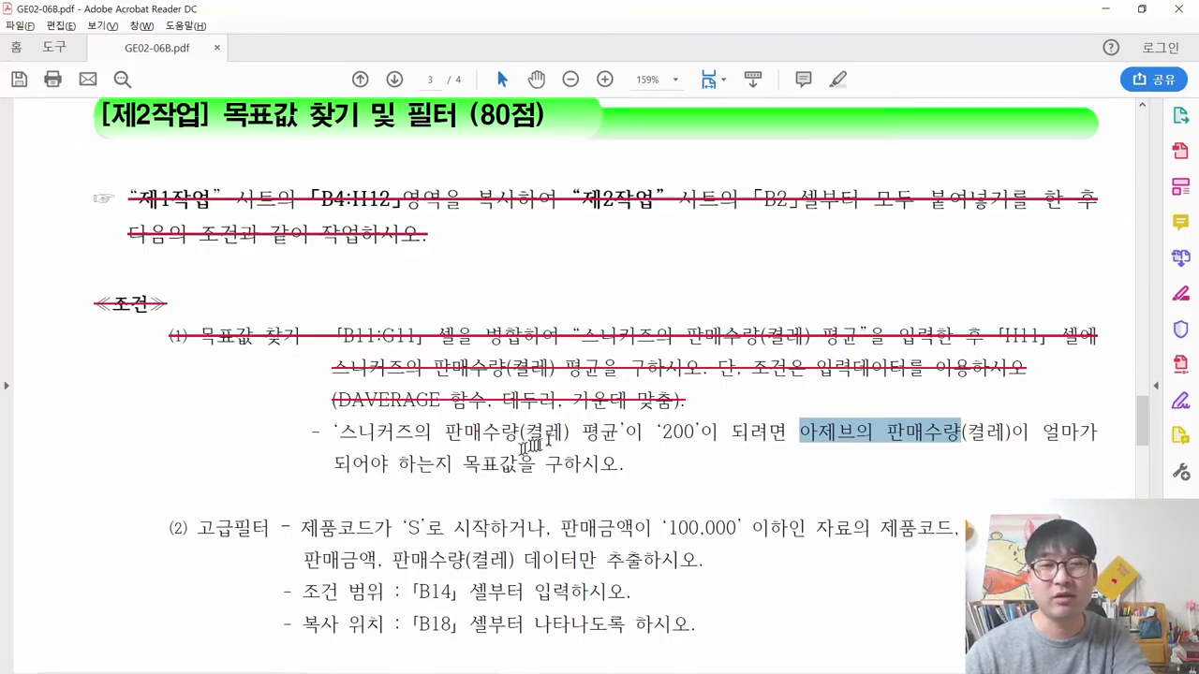
pyautogui.moveTo(335, 464); pyautogui.dragTo(541, 478)
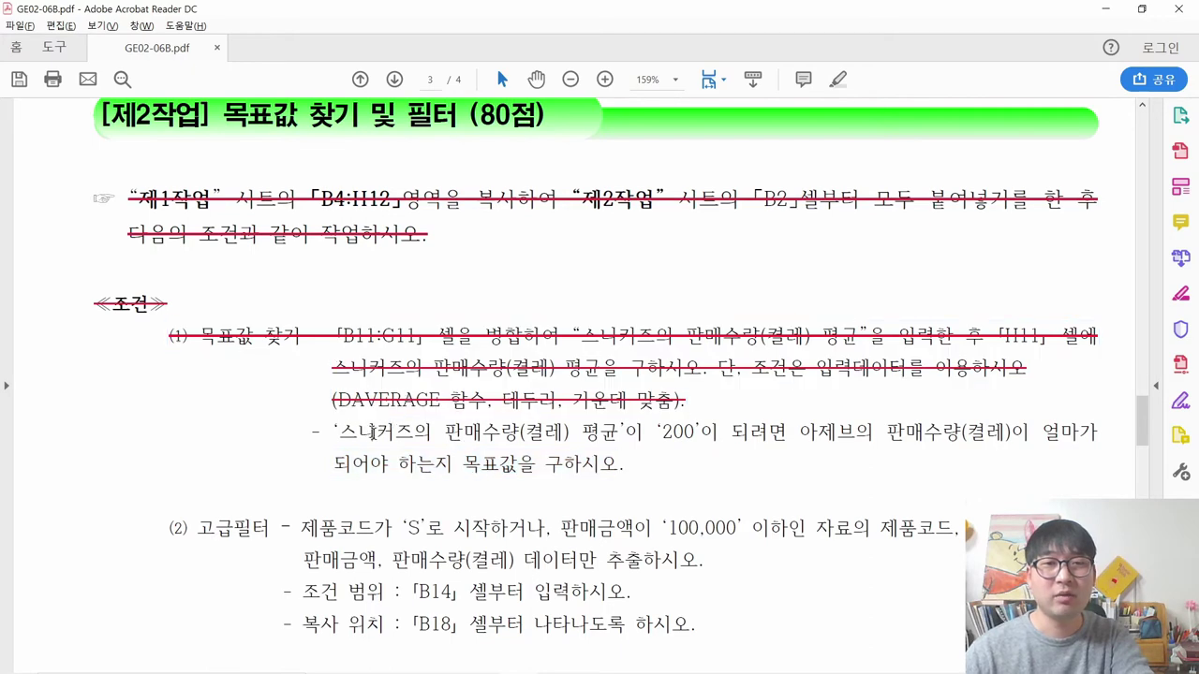
# - Start Goal Seek (목표값 찾기) in Excel and set H11 as the formula cell (수식 셀)
pyautogui.hotkey('alt', 'Tab')
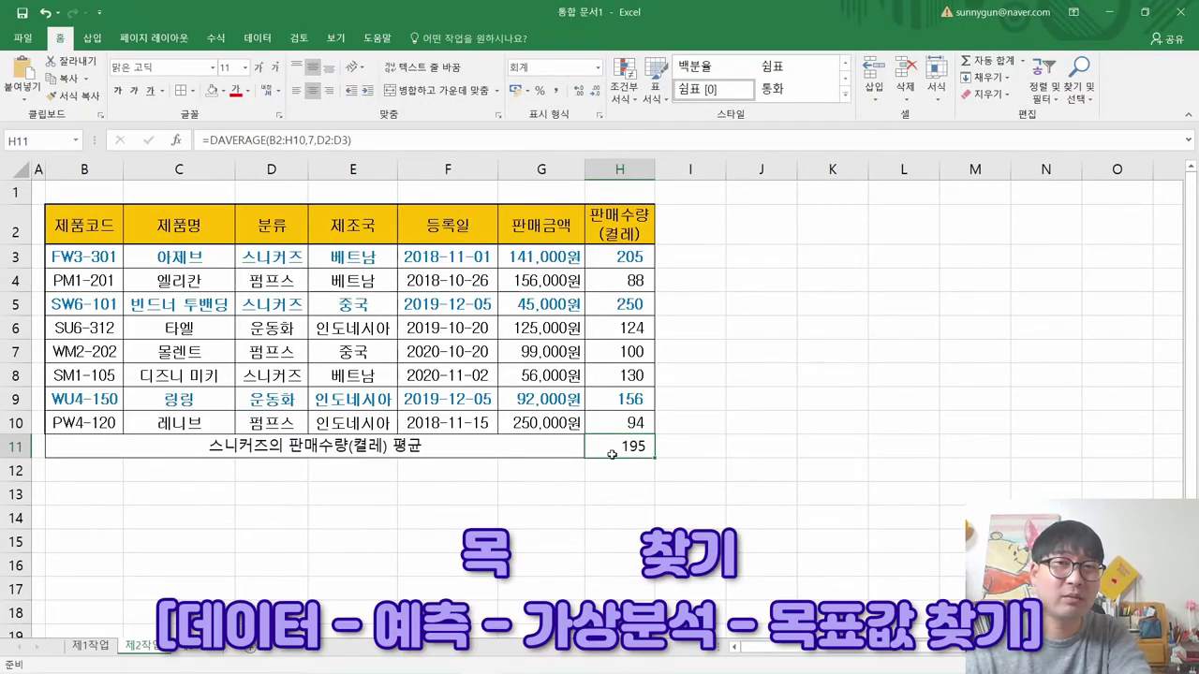
pyautogui.click(258, 36)
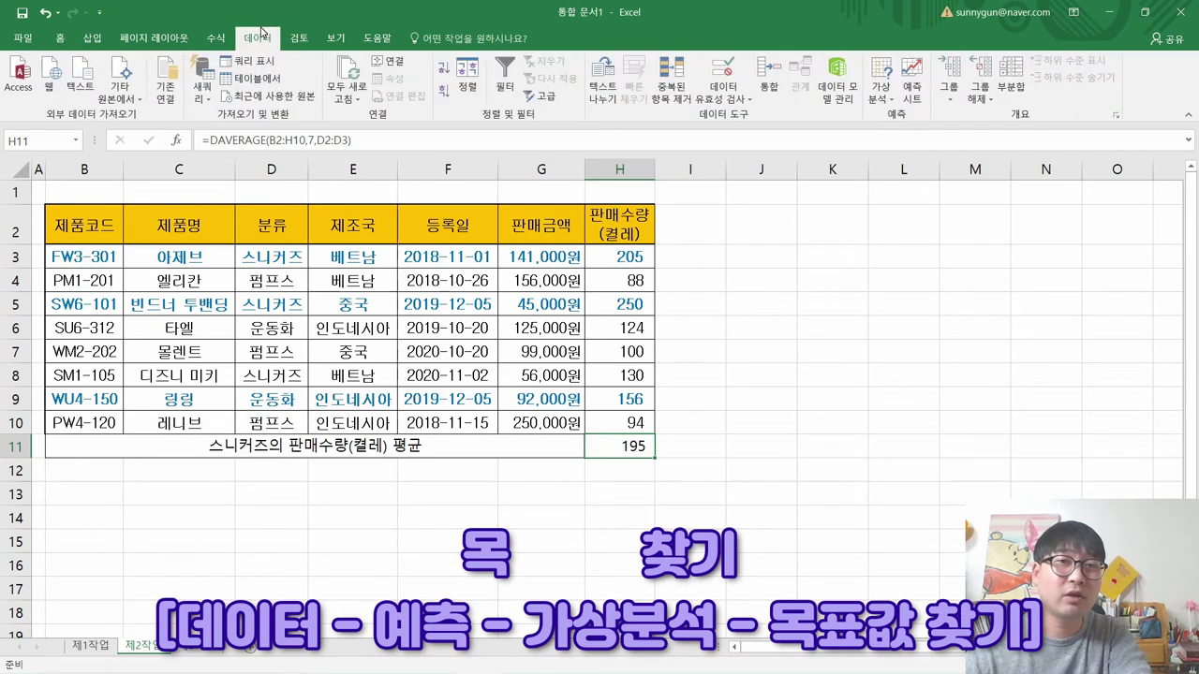
pyautogui.click(885, 103)
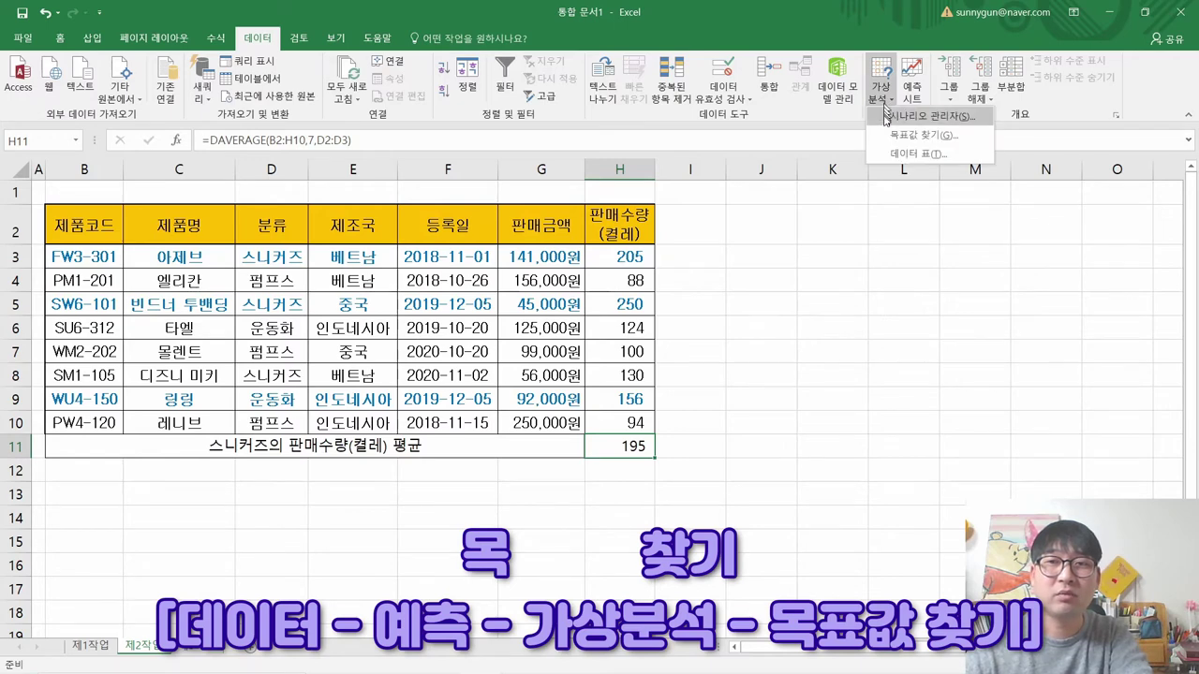
pyautogui.click(885, 137)
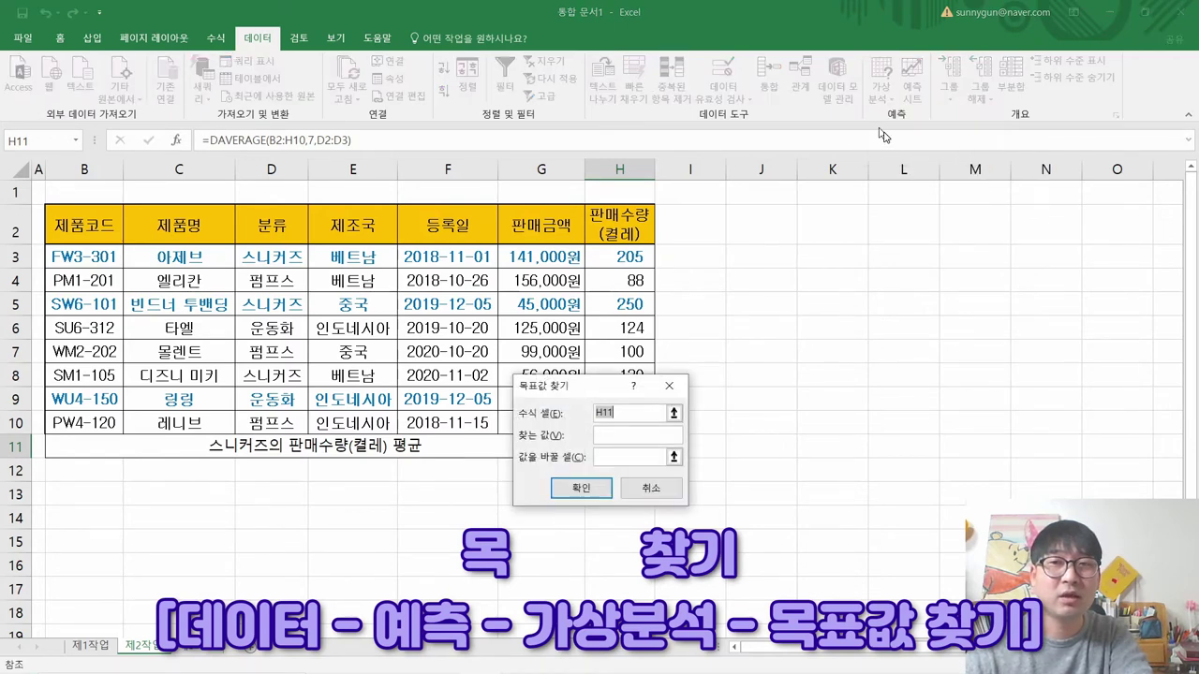
pyautogui.moveTo(540, 379); pyautogui.dragTo(691, 284)
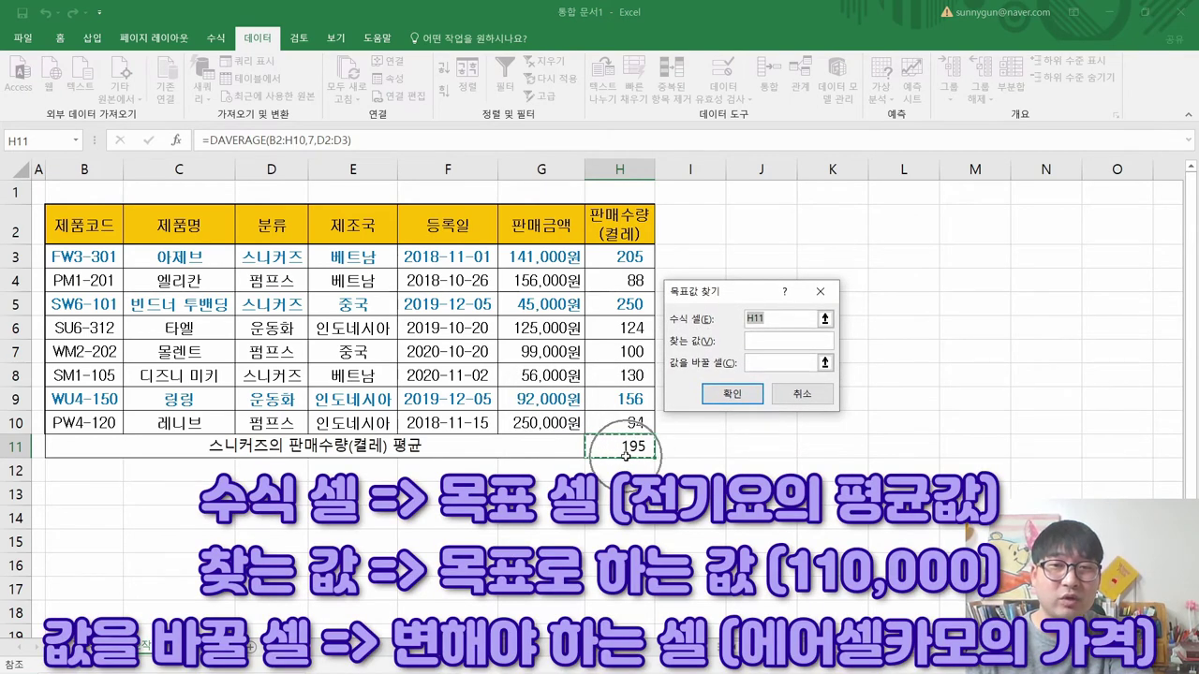
pyautogui.click(770, 317)
pyautogui.press('BackSpace')
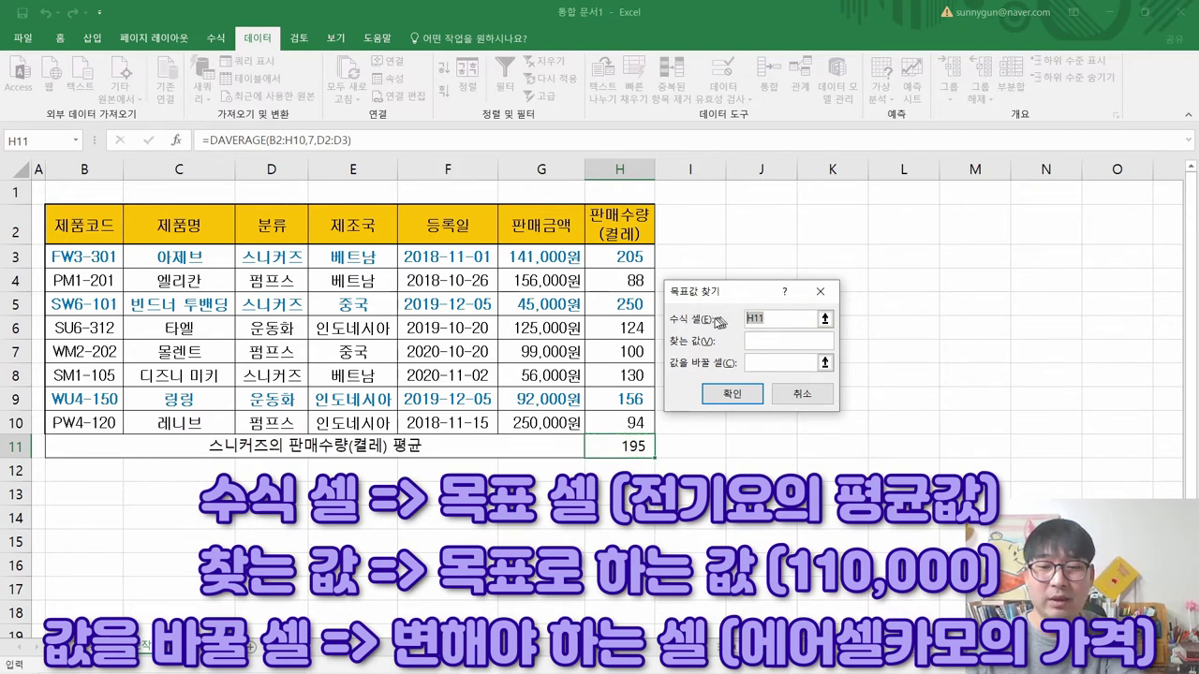
pyautogui.click(599, 446)
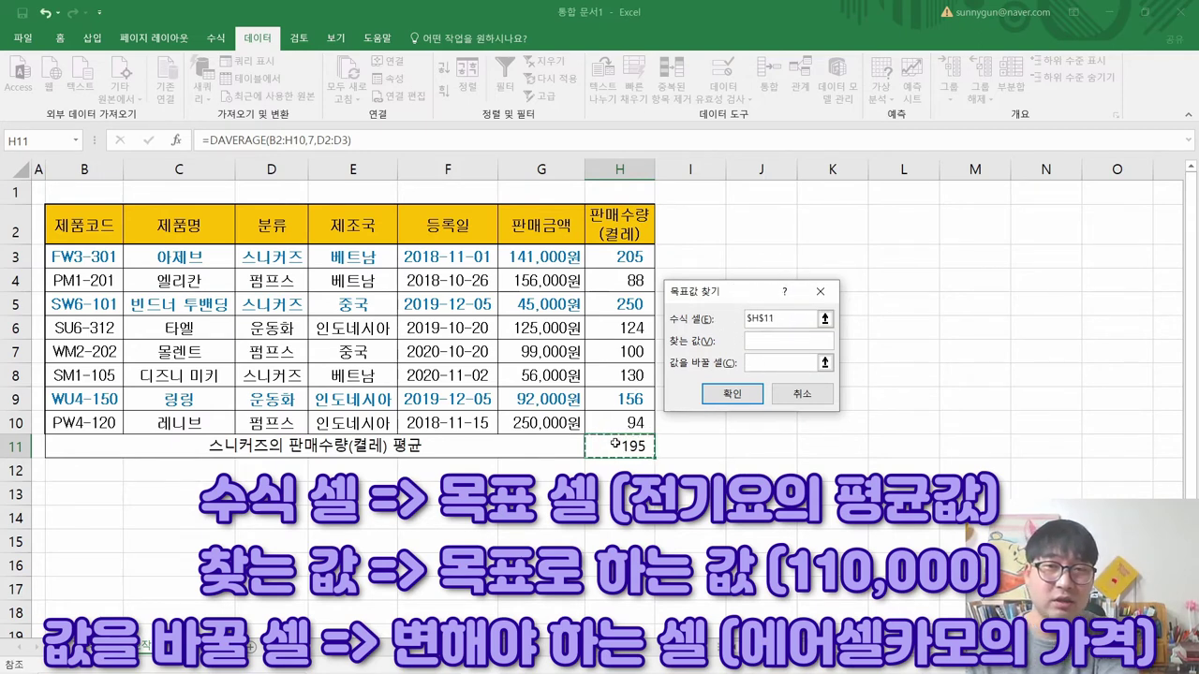
# - Set the Goal Seek target value to 200 with H3 as the changing cell, run it and accept the solution
pyautogui.click(764, 338)
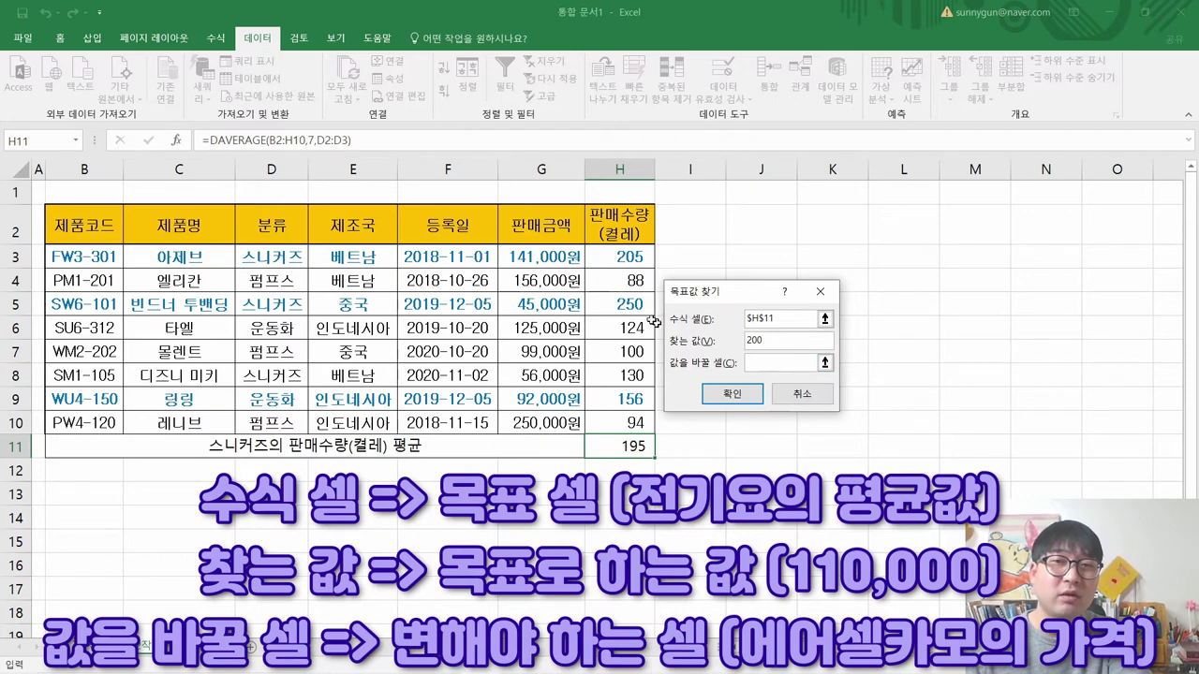
pyautogui.click(627, 260)
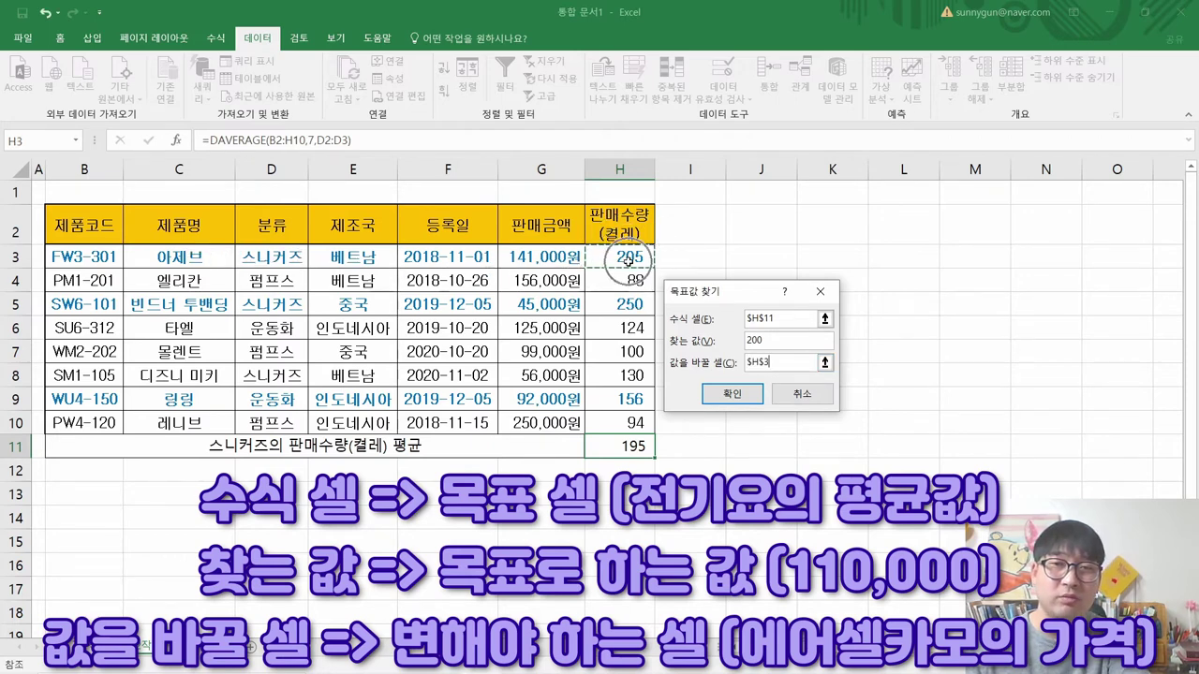
pyautogui.click(733, 394)
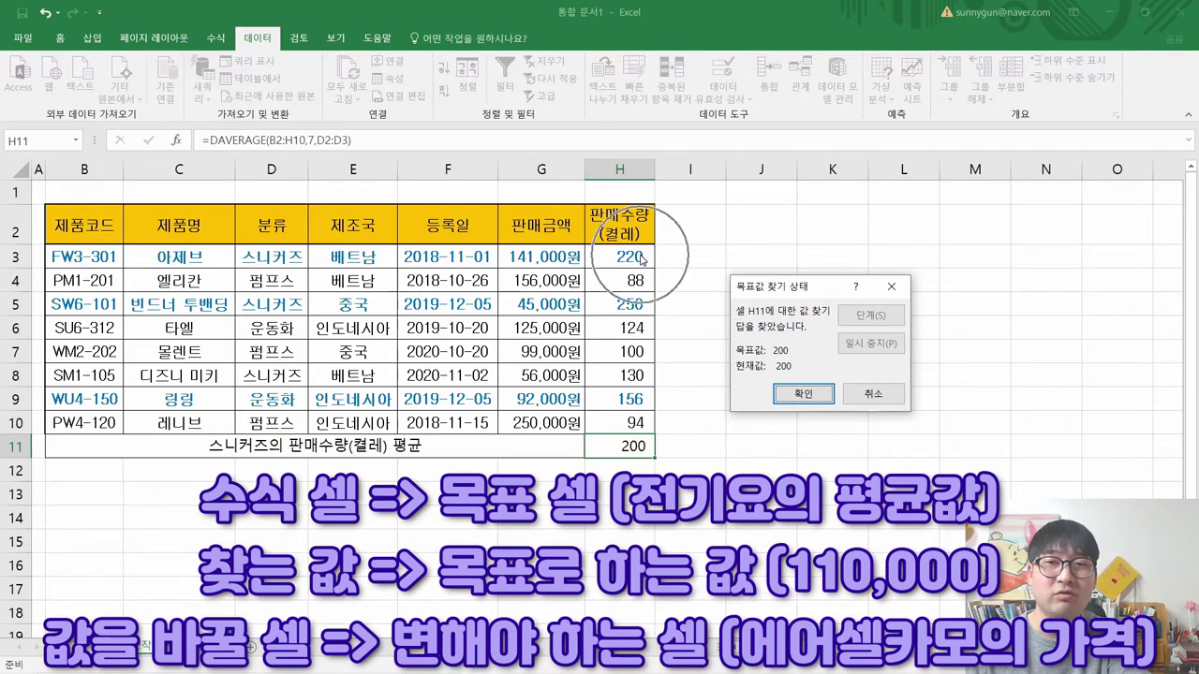
pyautogui.click(803, 394)
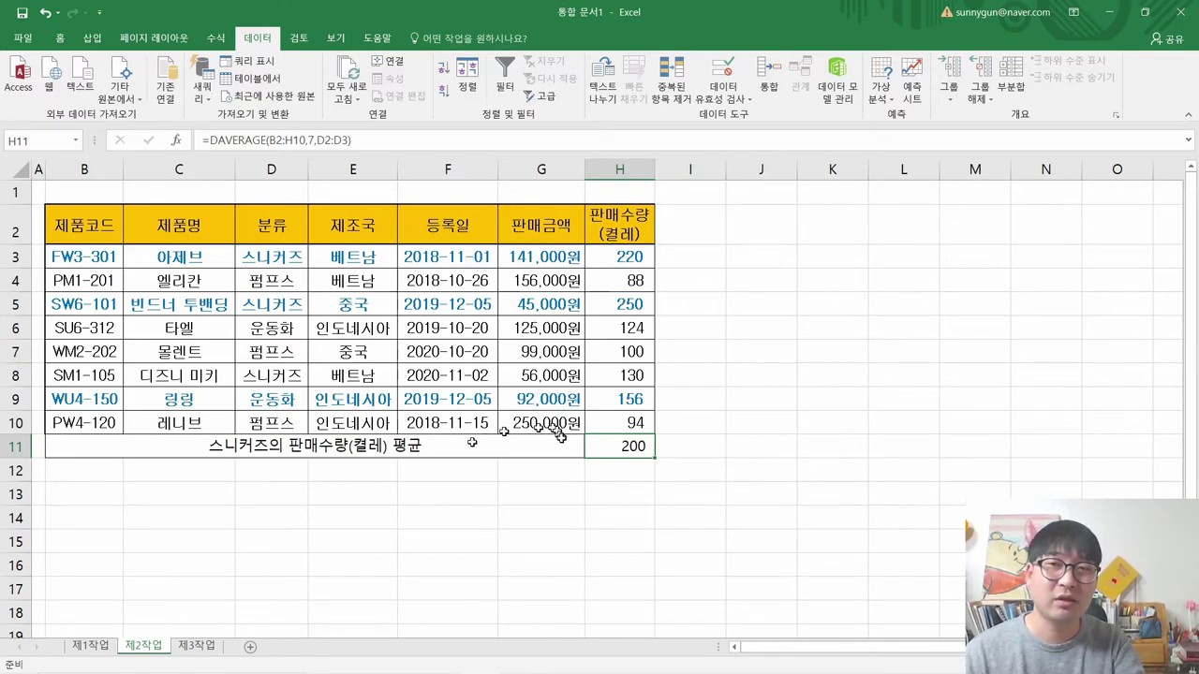
pyautogui.click(880, 89)
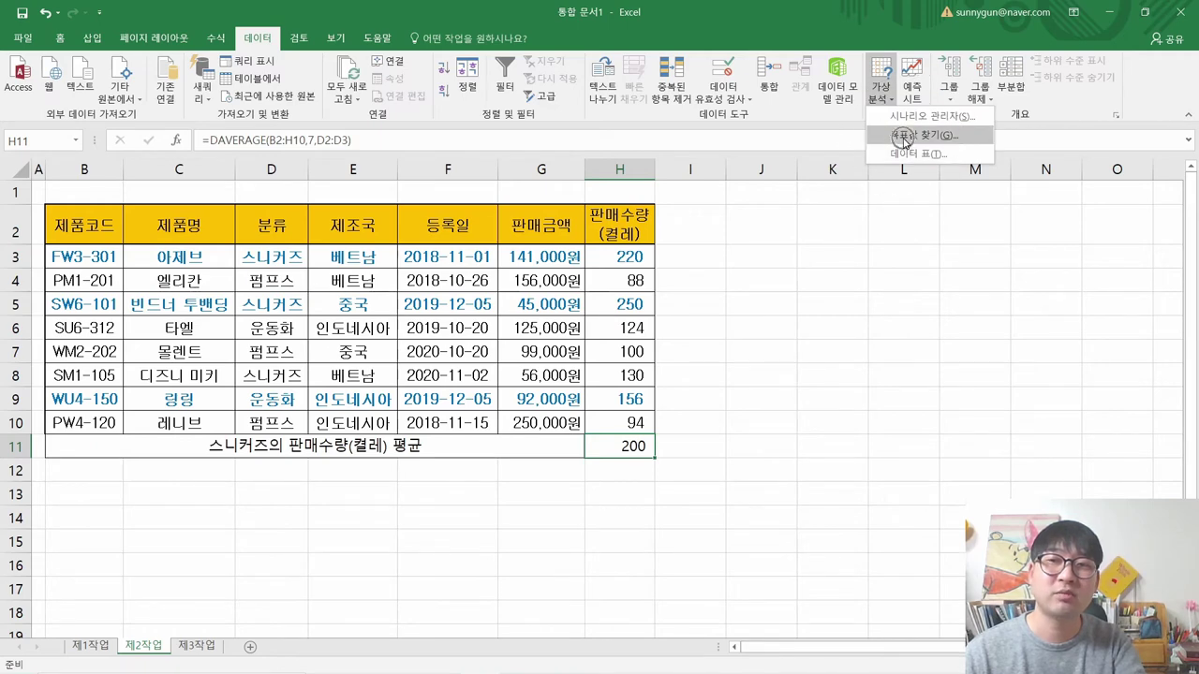
pyautogui.press('Escape')
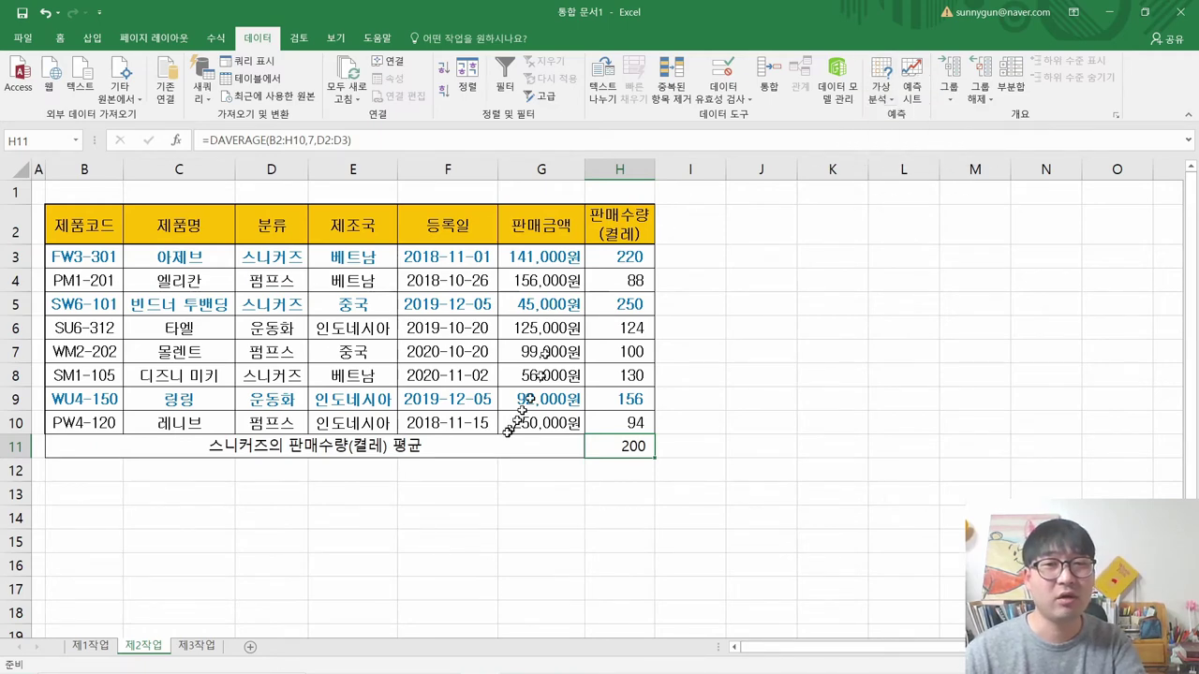
# - In the exam PDF, strike through the goal-seek item about the sneaker average of ‘200’ and 아제브's sales quantity
pyautogui.hotkey('alt', 'Tab')
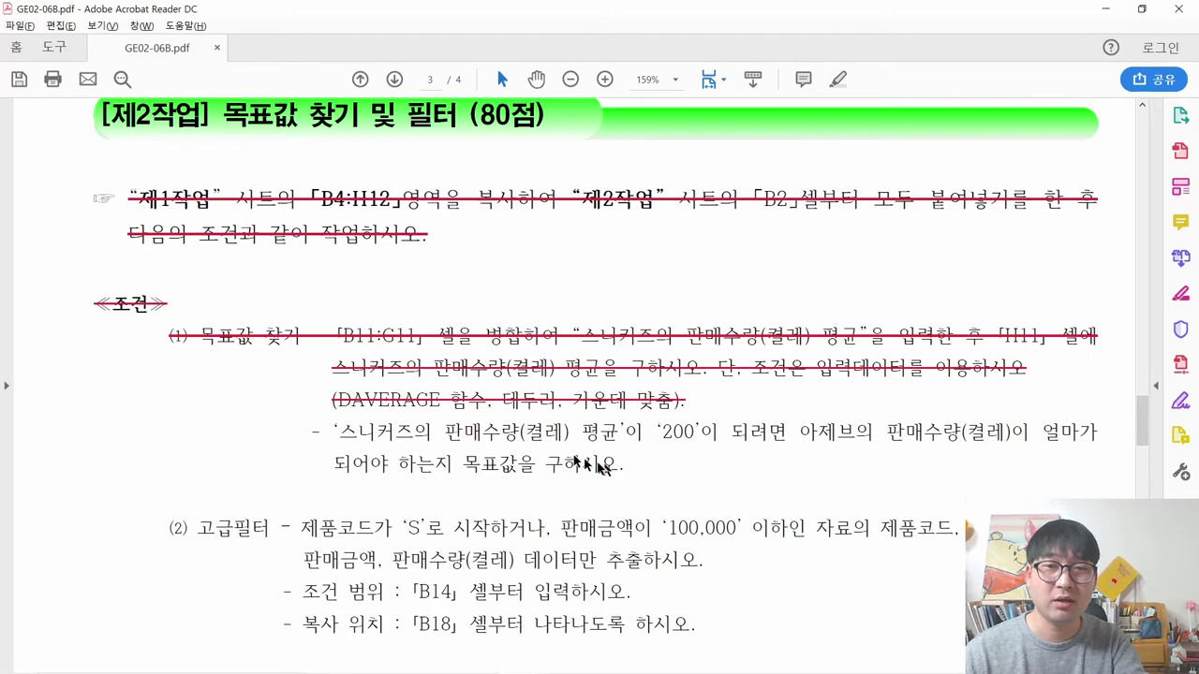
pyautogui.moveTo(626, 463); pyautogui.dragTo(311, 424)
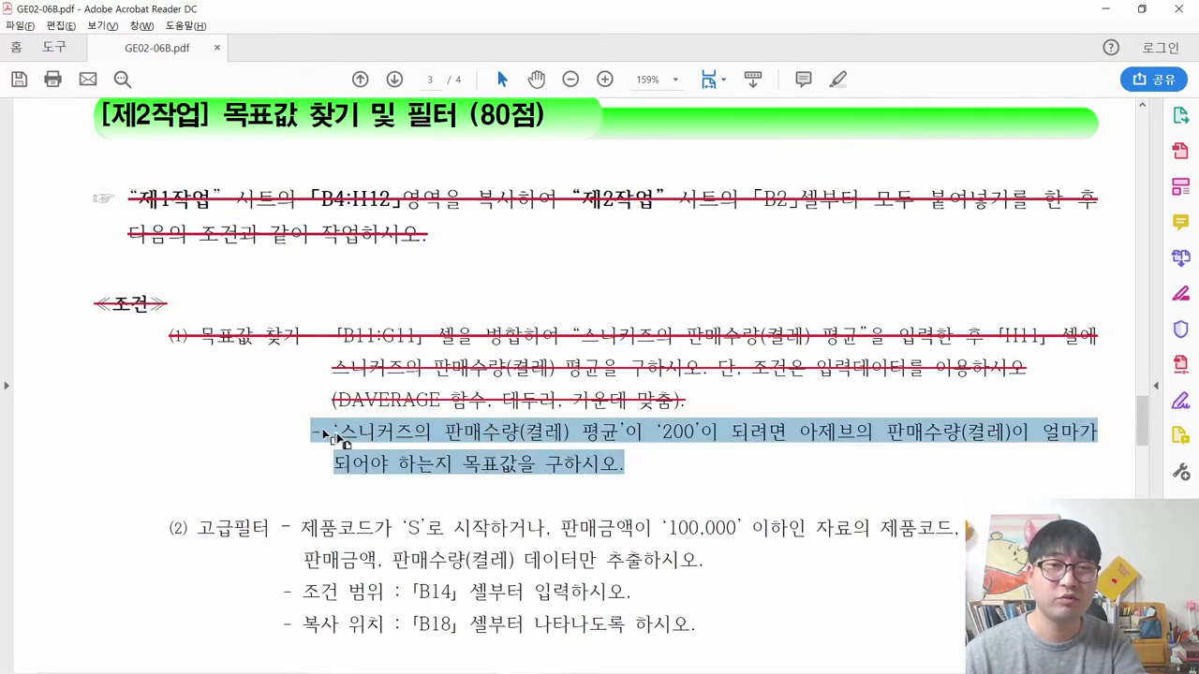
pyautogui.rightClick(328, 439)
pyautogui.click(415, 503)
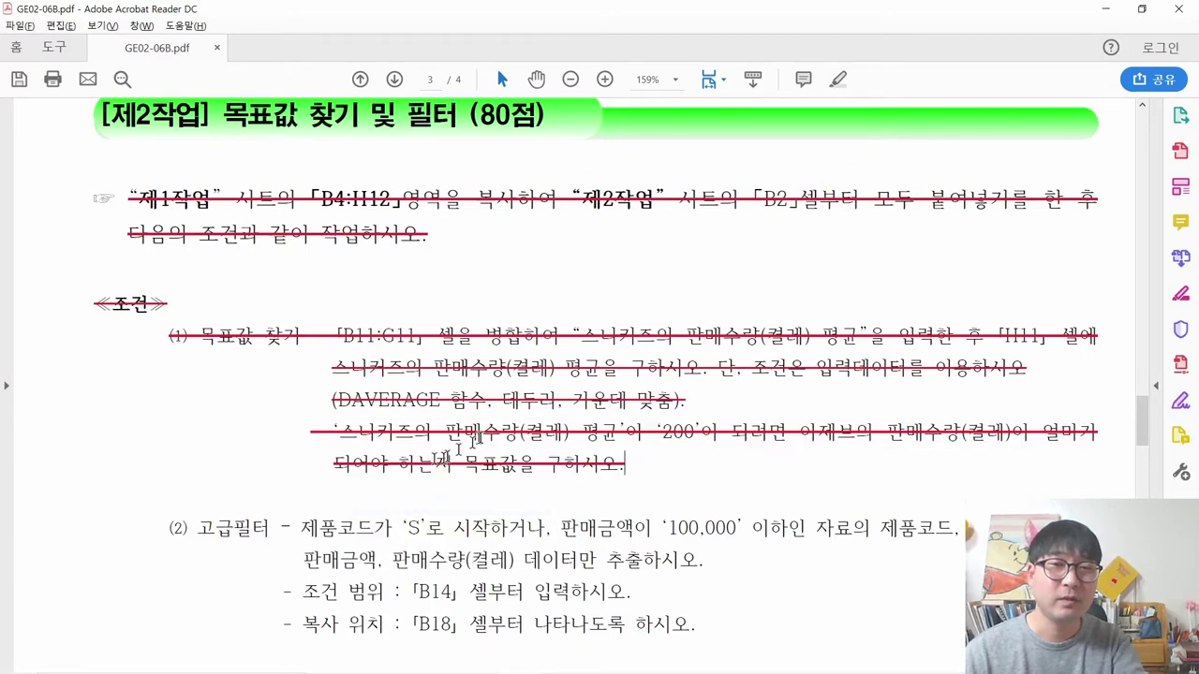
# - Examine the product code and sales amount criteria of the advanced filter in condition (2) of the exam PDF
pyautogui.scroll(-3, 484, 421)
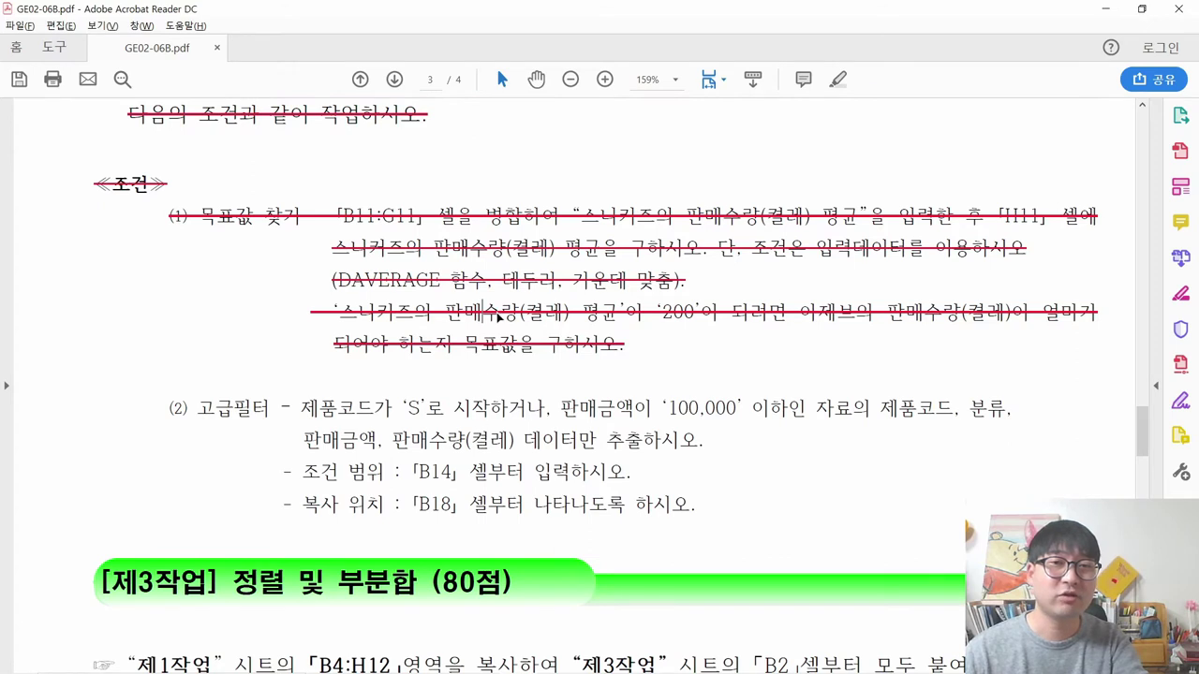
pyautogui.scroll(-4, 267, 379)
pyautogui.scroll(-2, 242, 323)
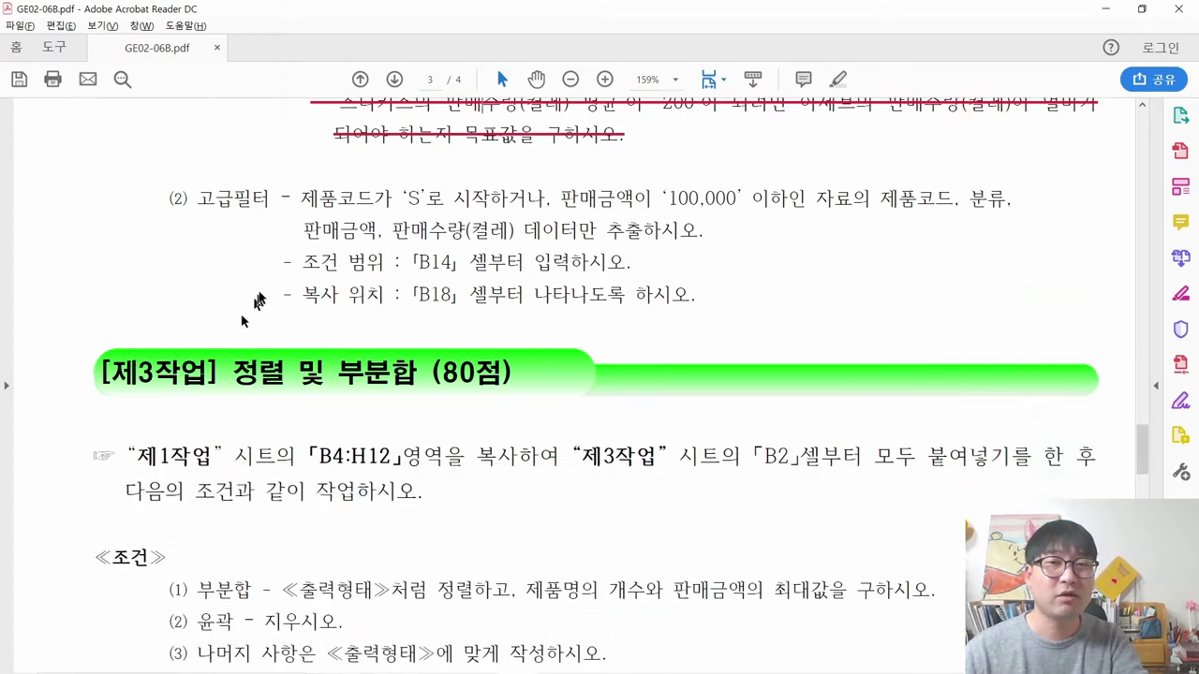
pyautogui.hotkey('alt', 'Tab')
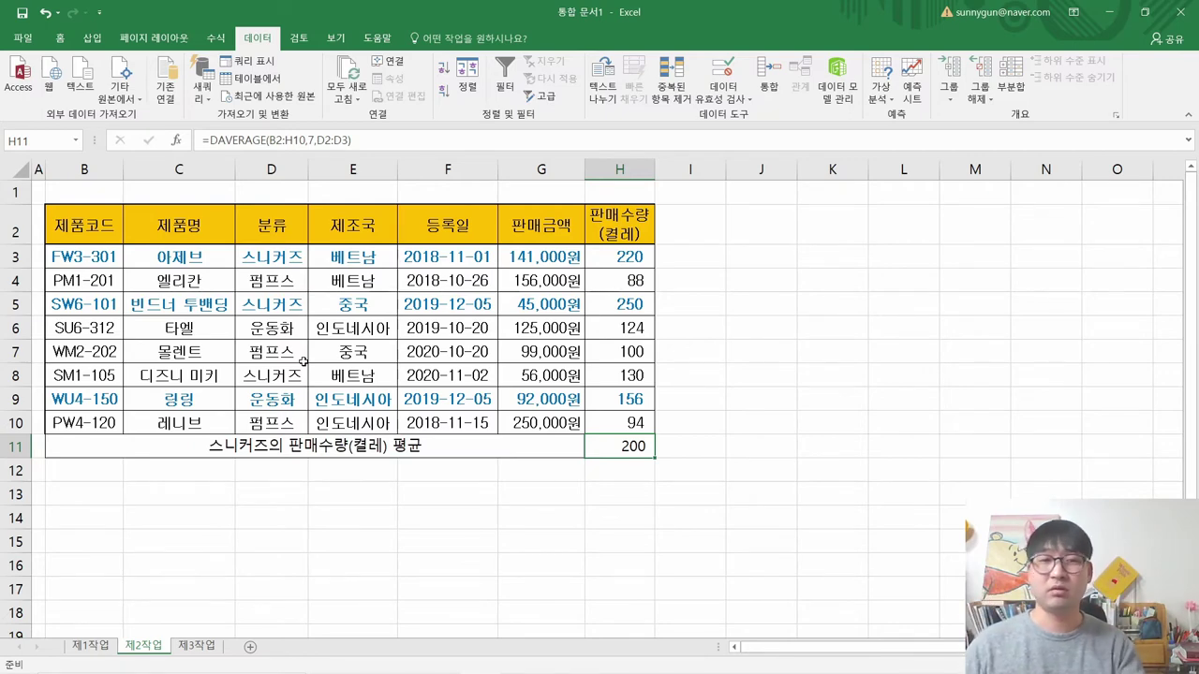
pyautogui.hotkey('alt', 'Tab')
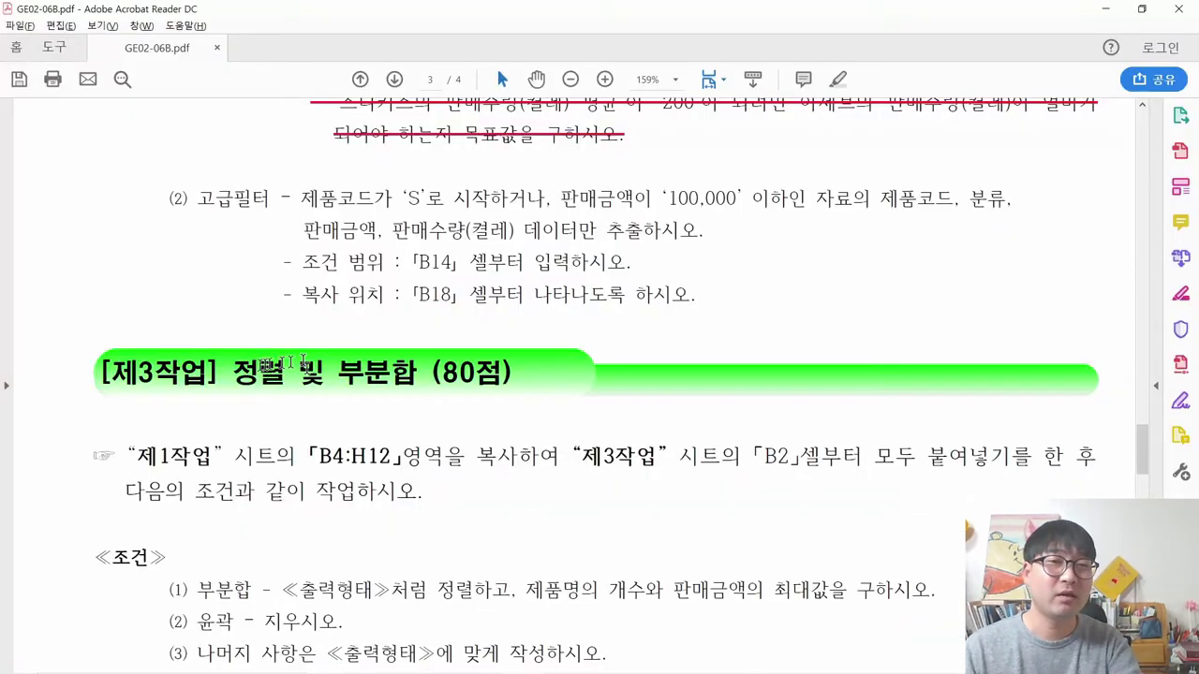
pyautogui.moveTo(304, 200); pyautogui.dragTo(545, 199)
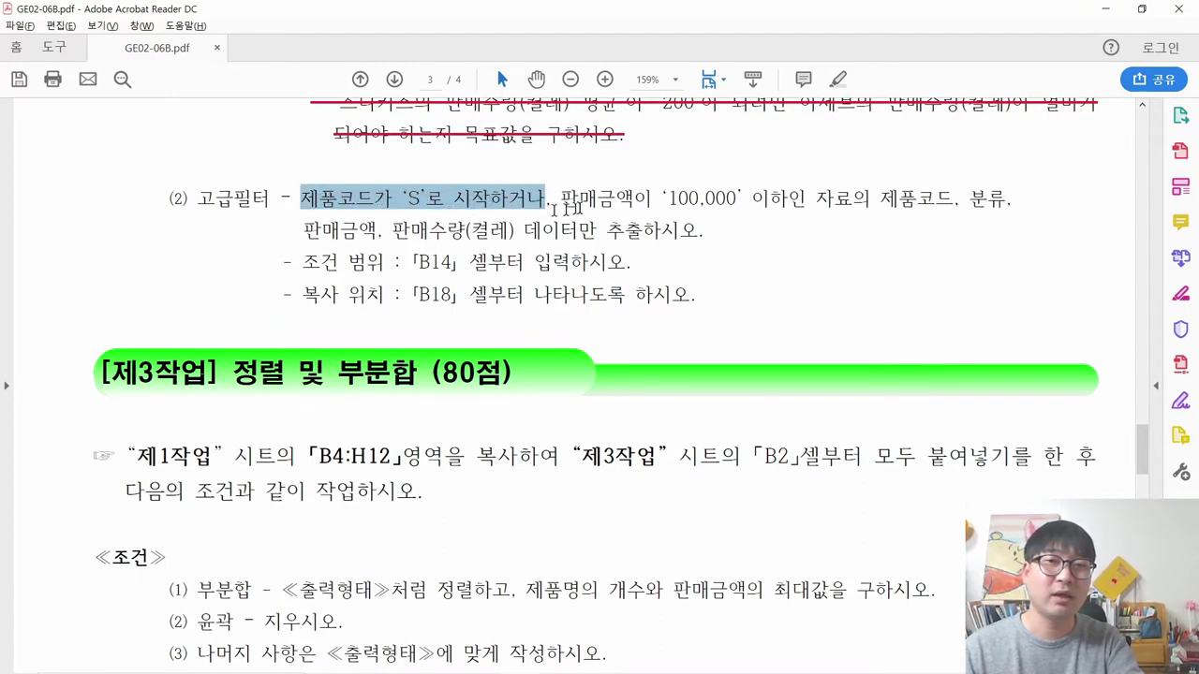
pyautogui.moveTo(561, 199); pyautogui.dragTo(803, 199)
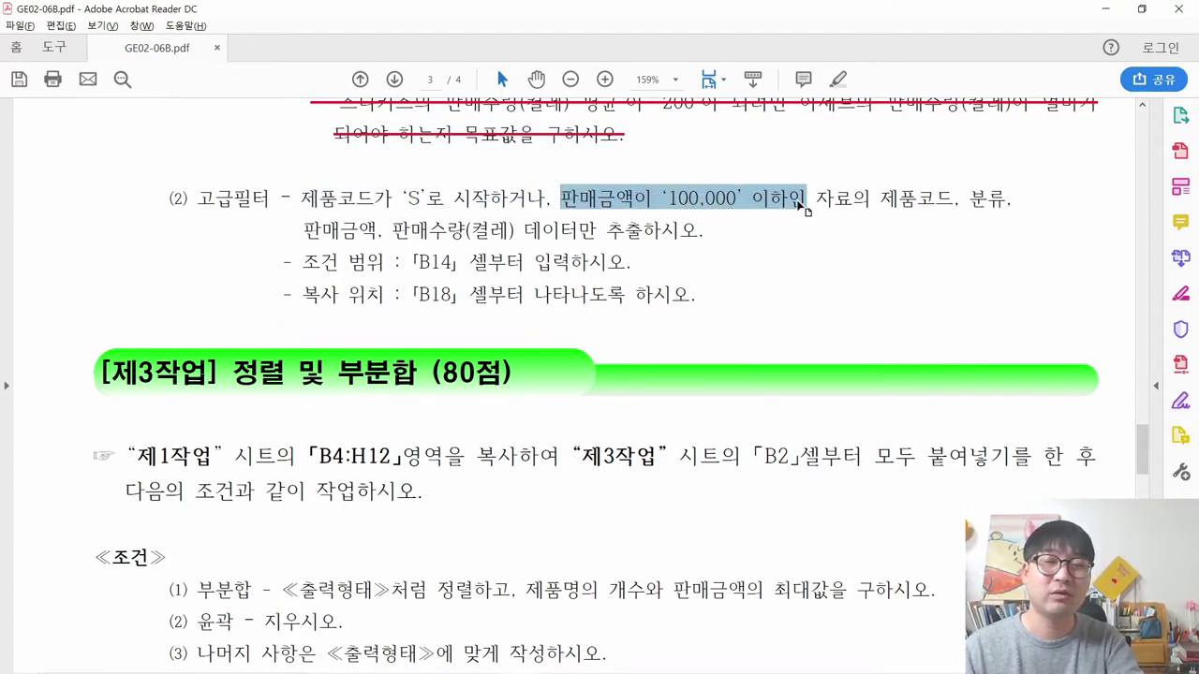
pyautogui.moveTo(545, 199); pyautogui.dragTo(393, 199)
pyautogui.moveTo(560, 199); pyautogui.dragTo(736, 198)
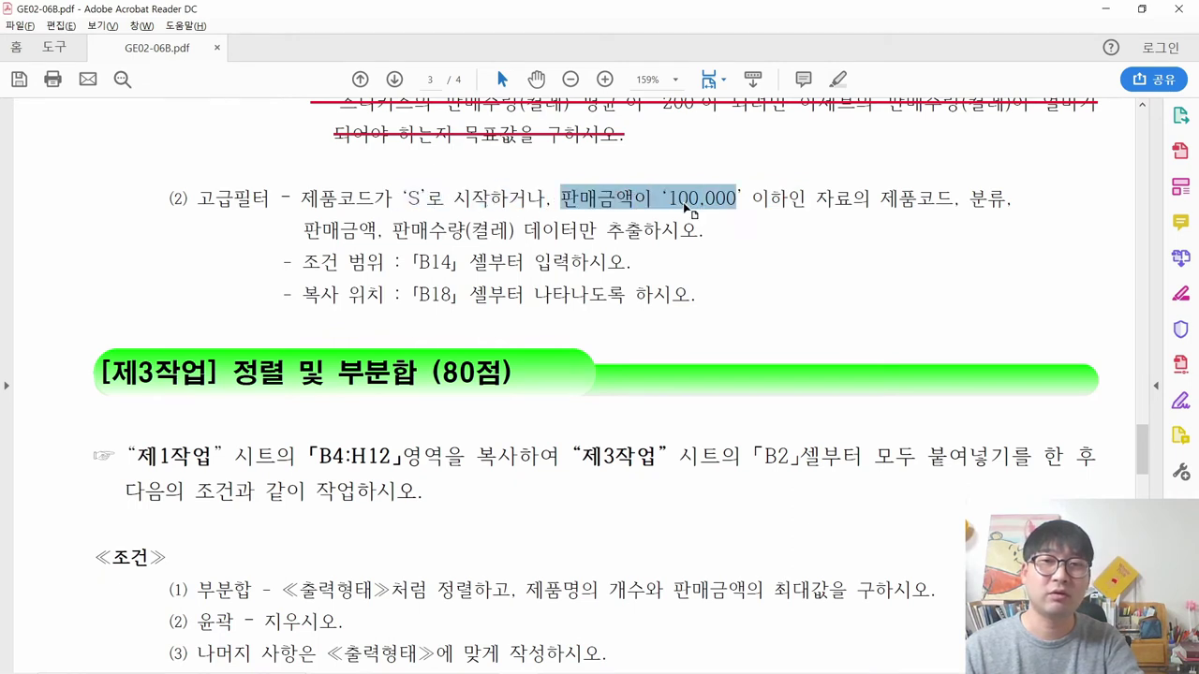
# - Read which fields the advanced filter must extract and where its criteria range has to start in the exam PDF
pyautogui.click(887, 197)
pyautogui.moveTo(888, 197); pyautogui.dragTo(611, 236)
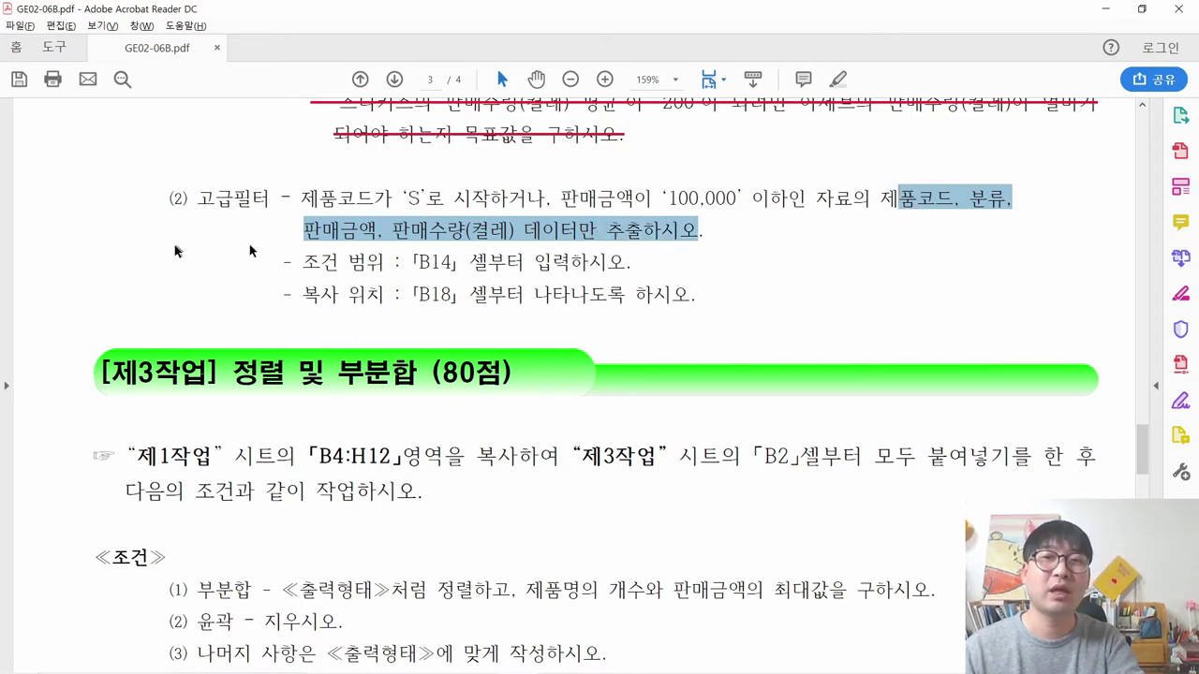
pyautogui.click(382, 228)
pyautogui.moveTo(304, 262); pyautogui.dragTo(457, 262)
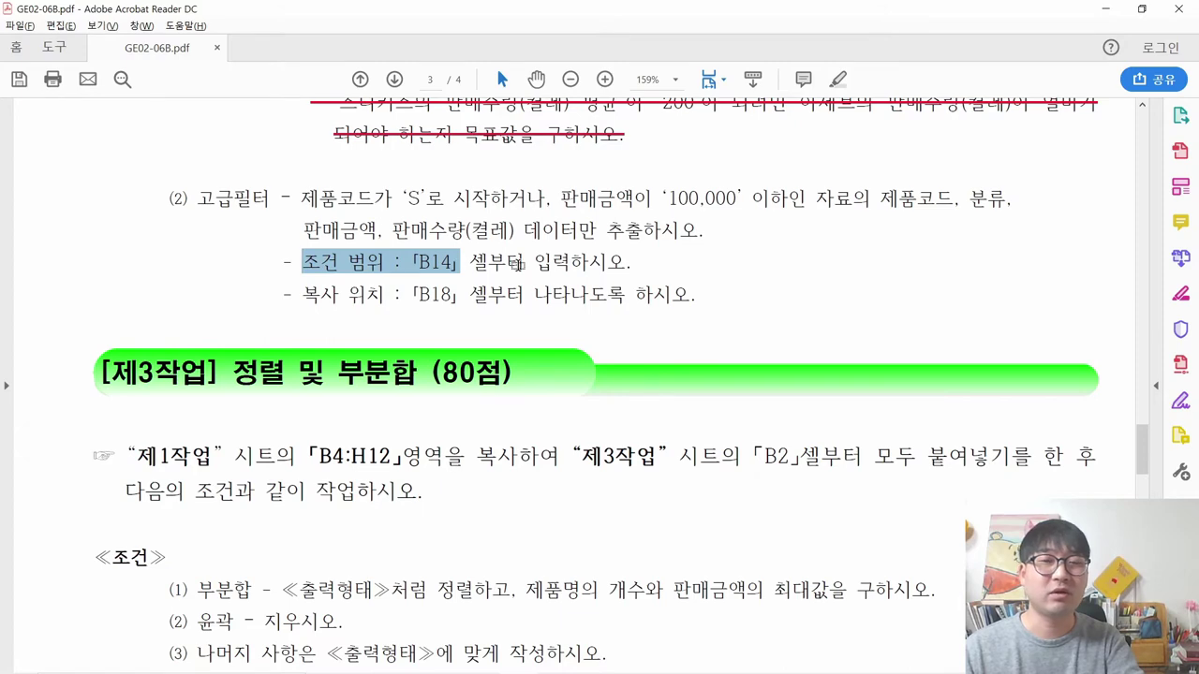
# - Select cell B14 on the 제2작업 sheet in Excel and check the product code condition of the advanced filter in the exam PDF
pyautogui.hotkey('alt', 'Tab')
pyautogui.click(61, 517)
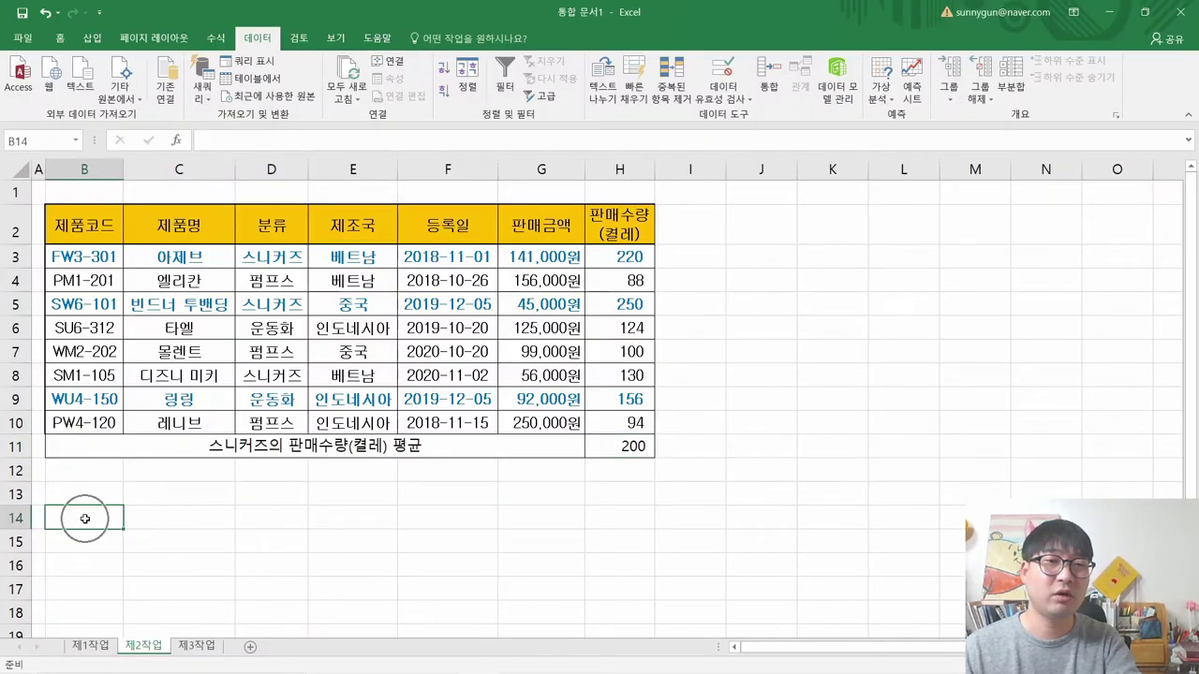
pyautogui.hotkey('alt', 'Tab')
pyautogui.moveTo(301, 198); pyautogui.dragTo(547, 198)
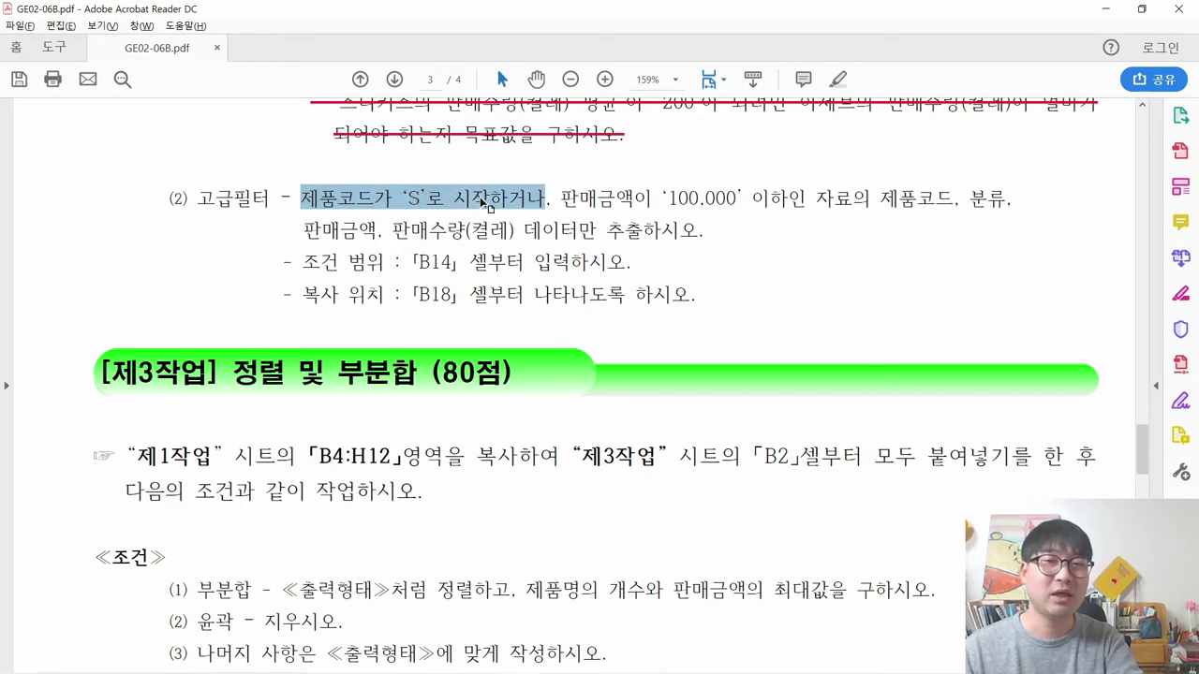
pyautogui.hotkey('alt', 'Tab')
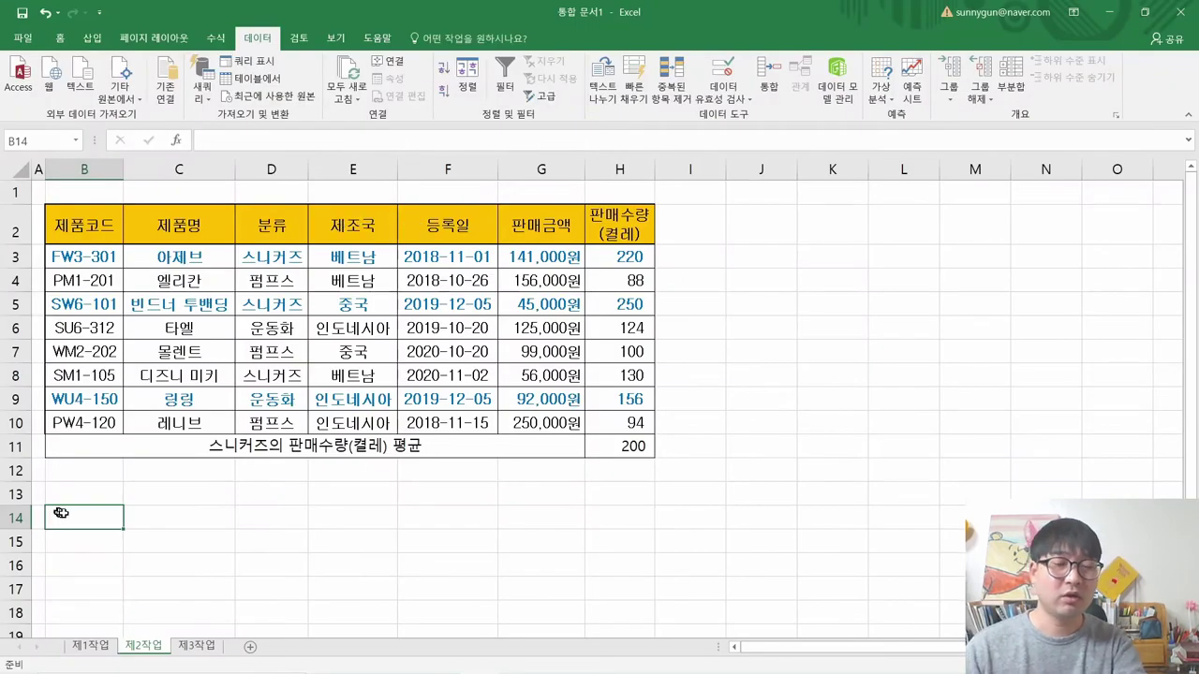
pyautogui.write('WPVN')
pyautogui.press('BackSpace')
pyautogui.press('BackSpace')
pyautogui.press('BackSpace')
pyautogui.press('BackSpace')
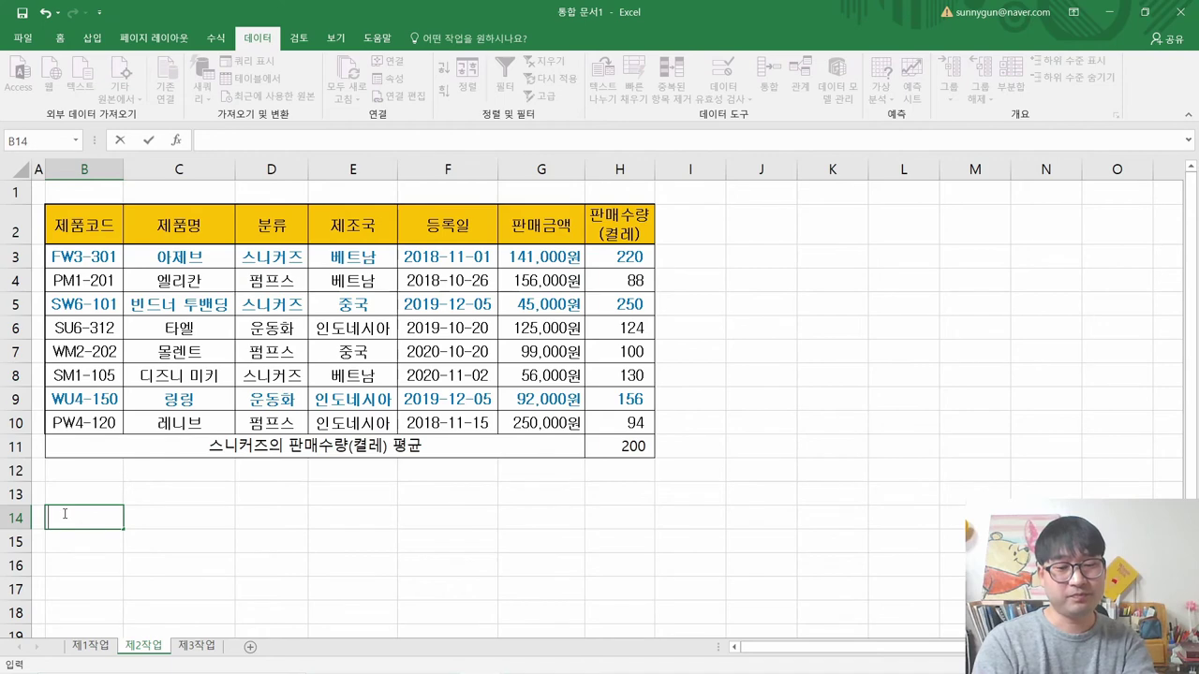
pyautogui.write('제품ㅋ')
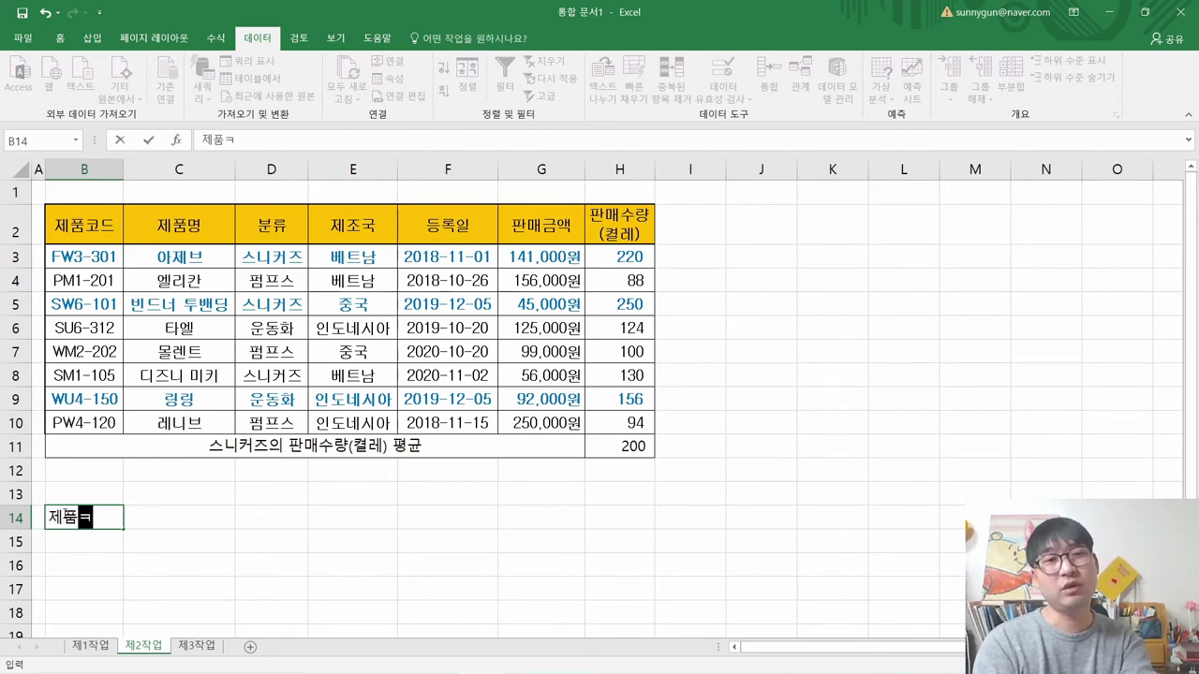
pyautogui.write('ㅗ드,')
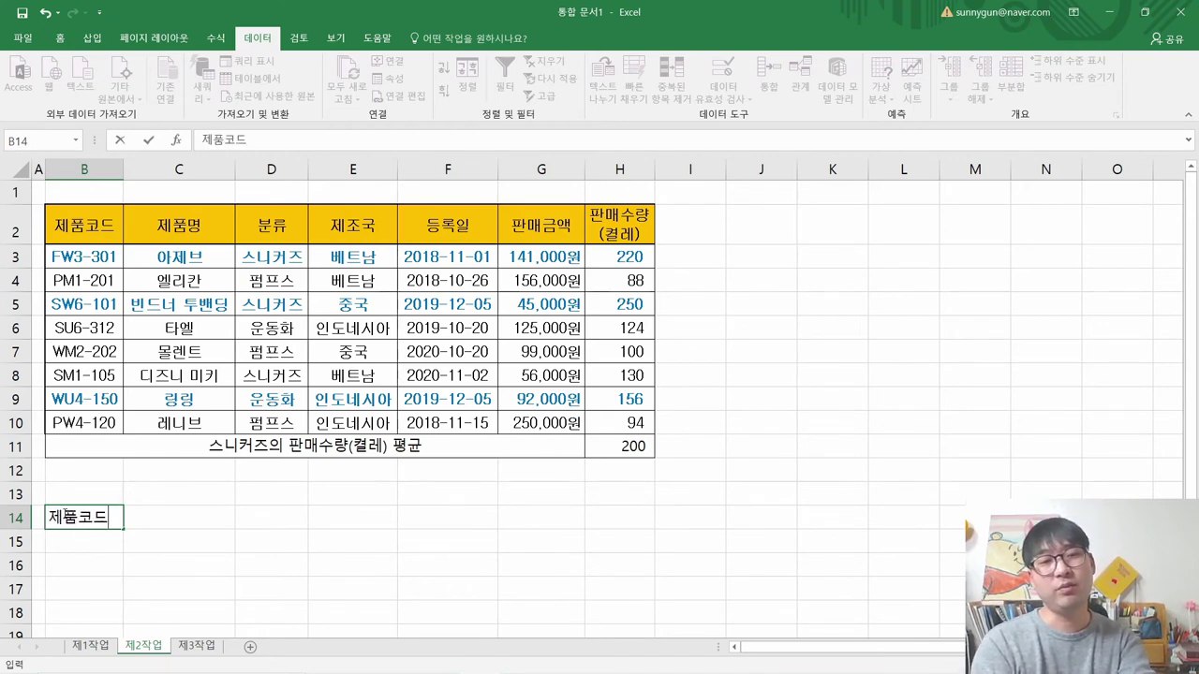
pyautogui.press('Escape')
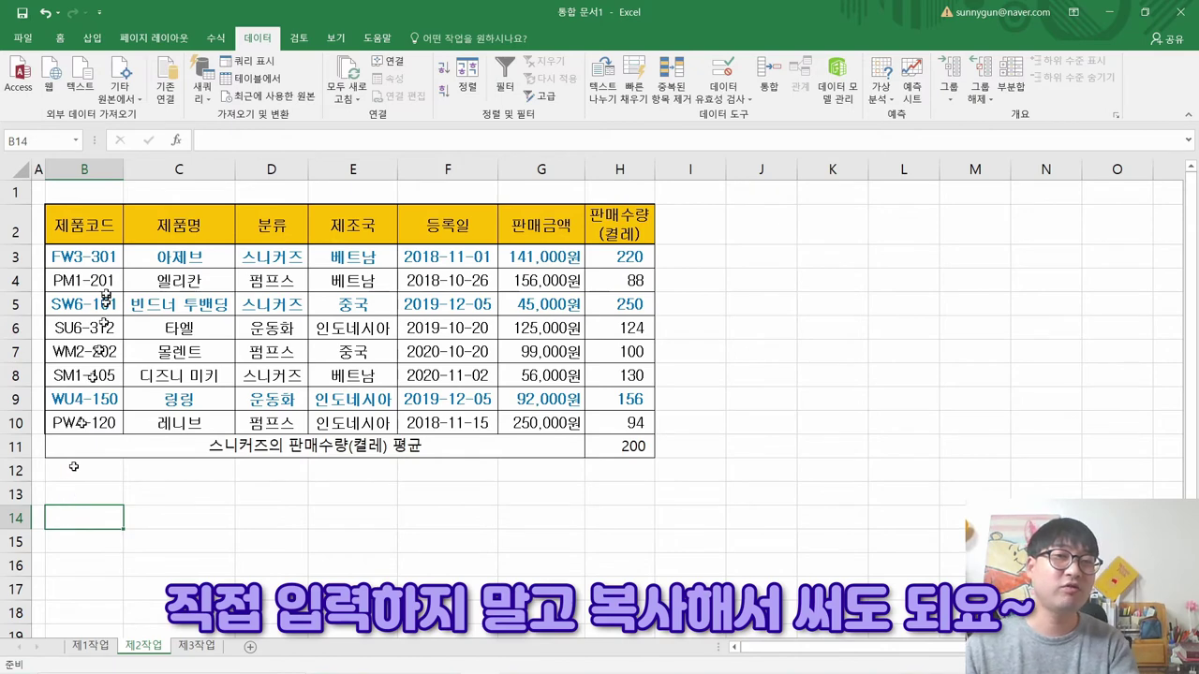
# - Copy the 제품코드 header from B2 into B14 as the first heading of the criteria range
pyautogui.click(96, 227)
pyautogui.hotkey('ctrl', 'c')
pyautogui.hotkey('ctrl', 'c')
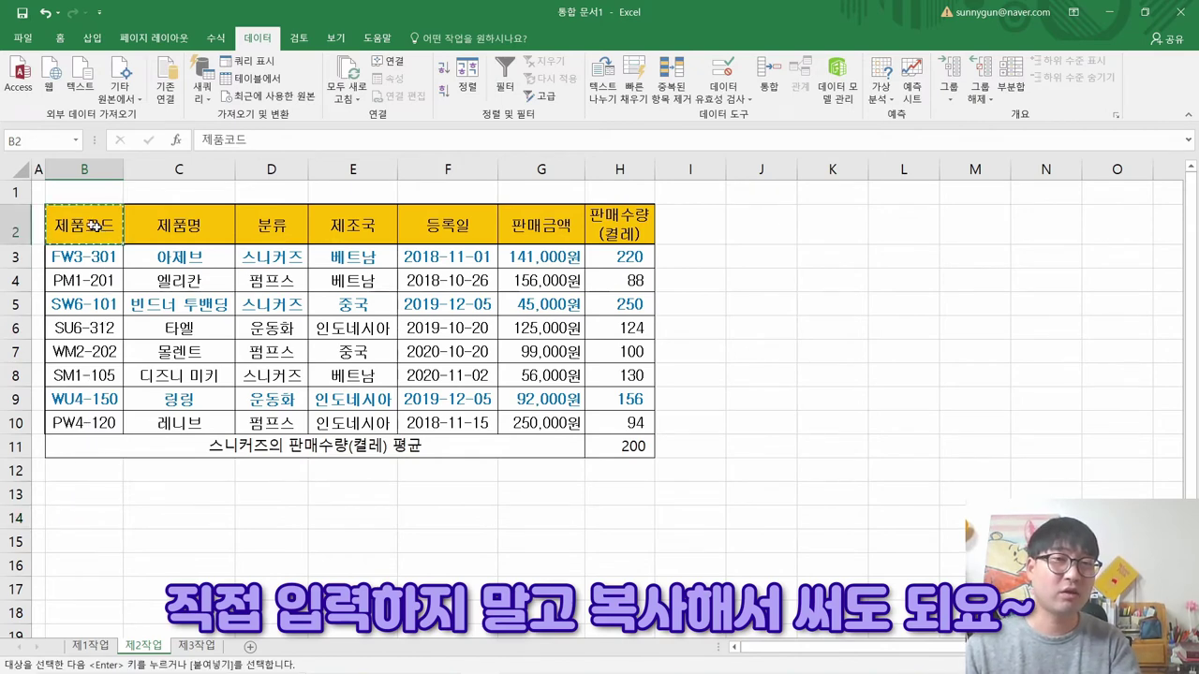
pyautogui.click(86, 518)
pyautogui.hotkey('ctrl', 'v')
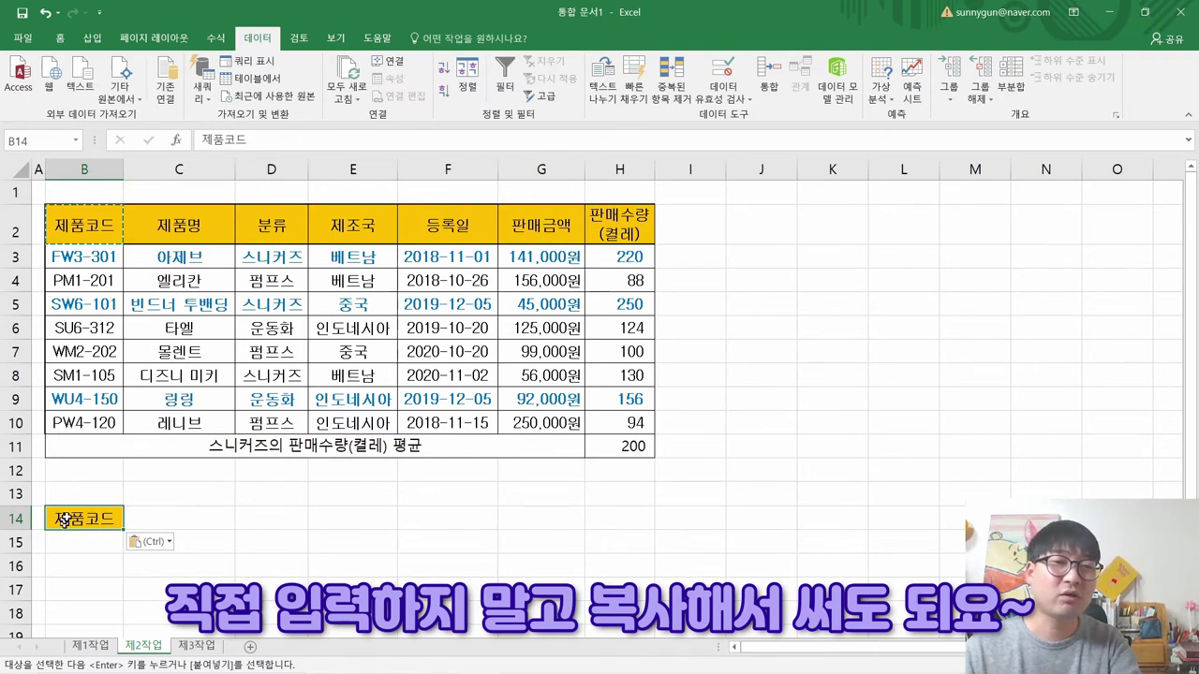
# - Check the product code condition in the exam PDF and enter the criterion S* in B15 in Excel
pyautogui.hotkey('alt', 'Tab')
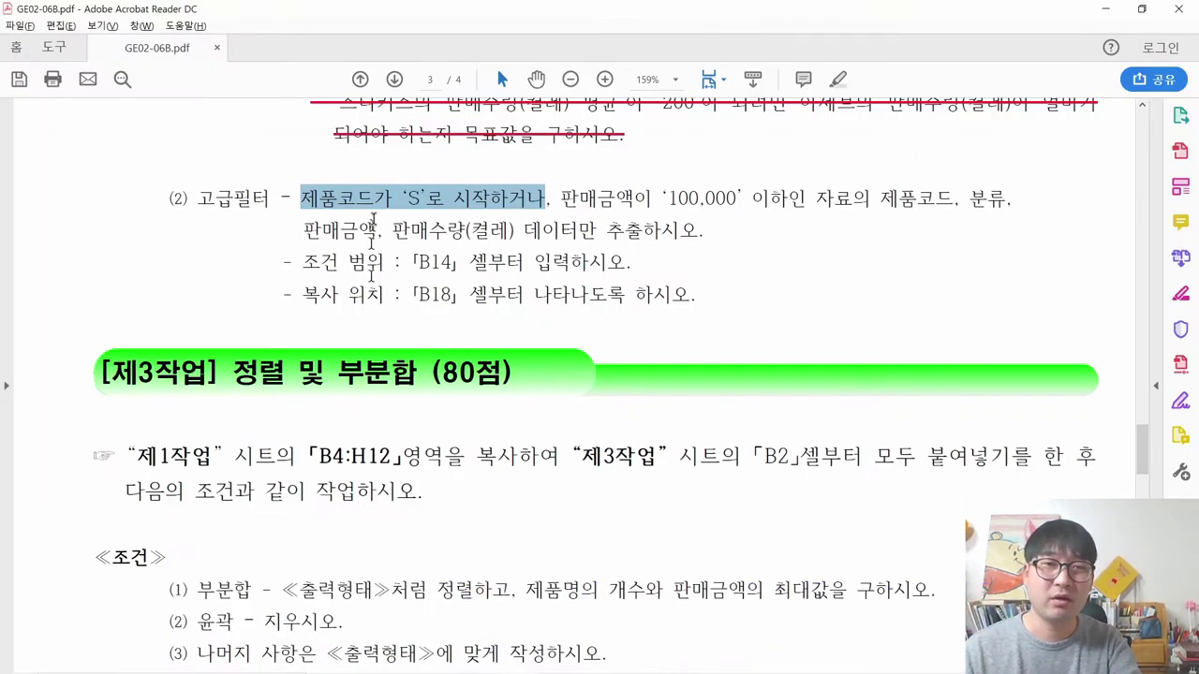
pyautogui.hotkey('alt', 'Tab')
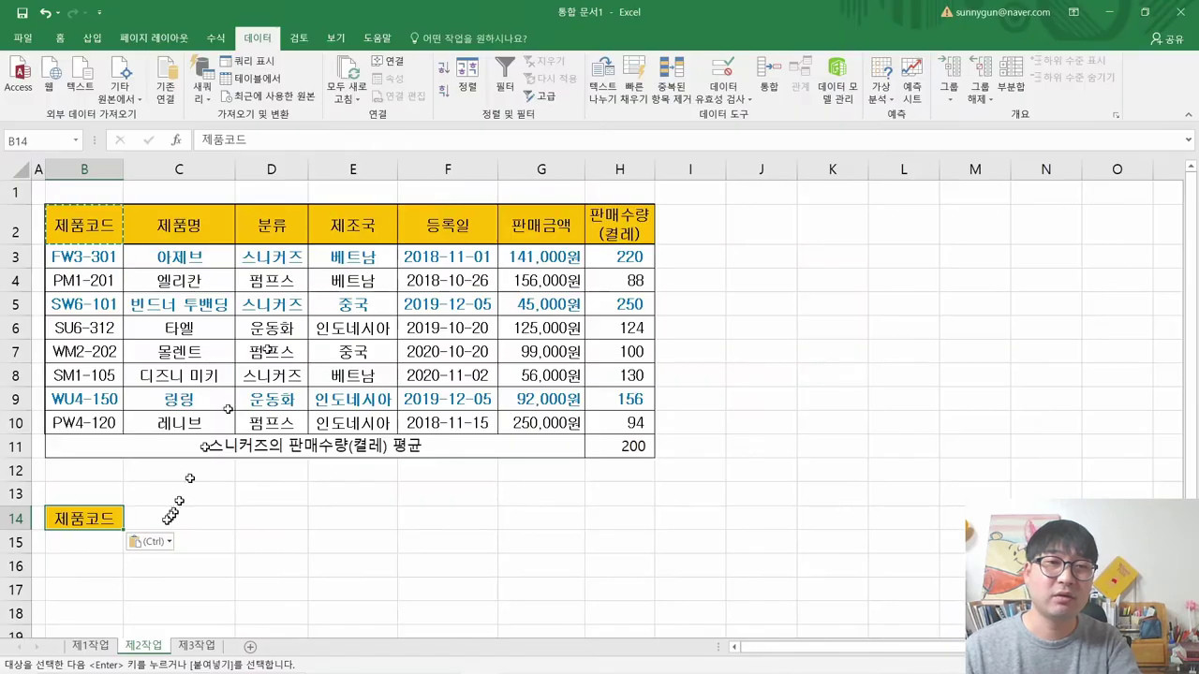
pyautogui.click(92, 537)
pyautogui.press('Escape')
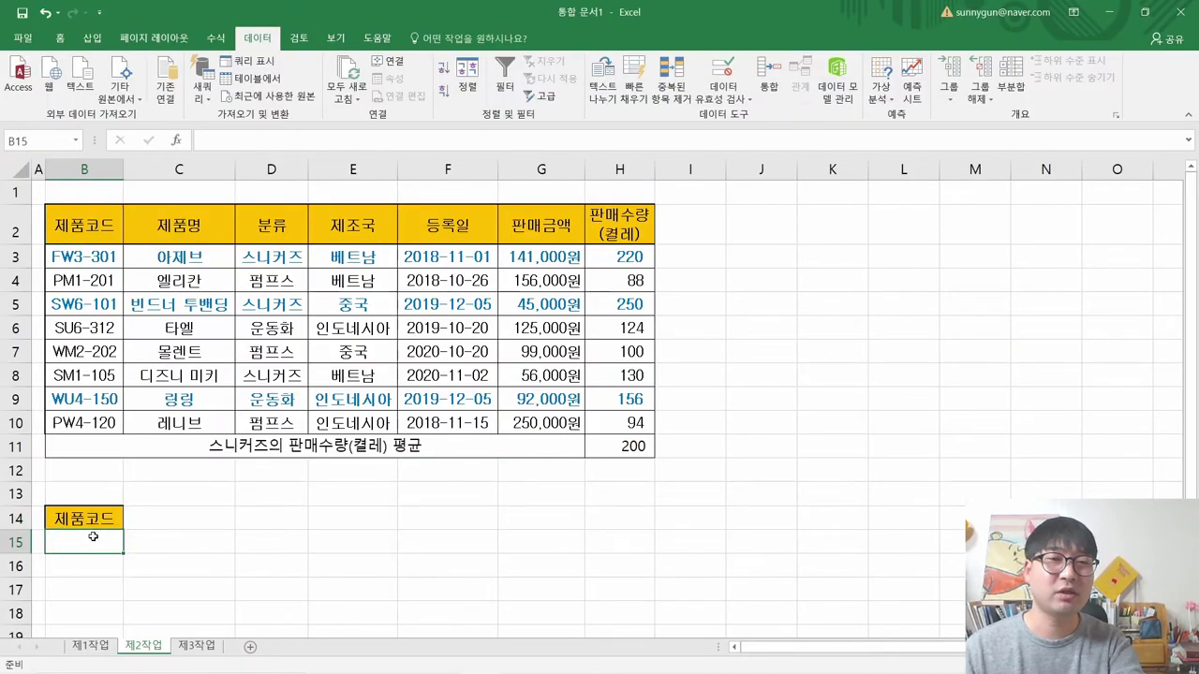
pyautogui.write('=')
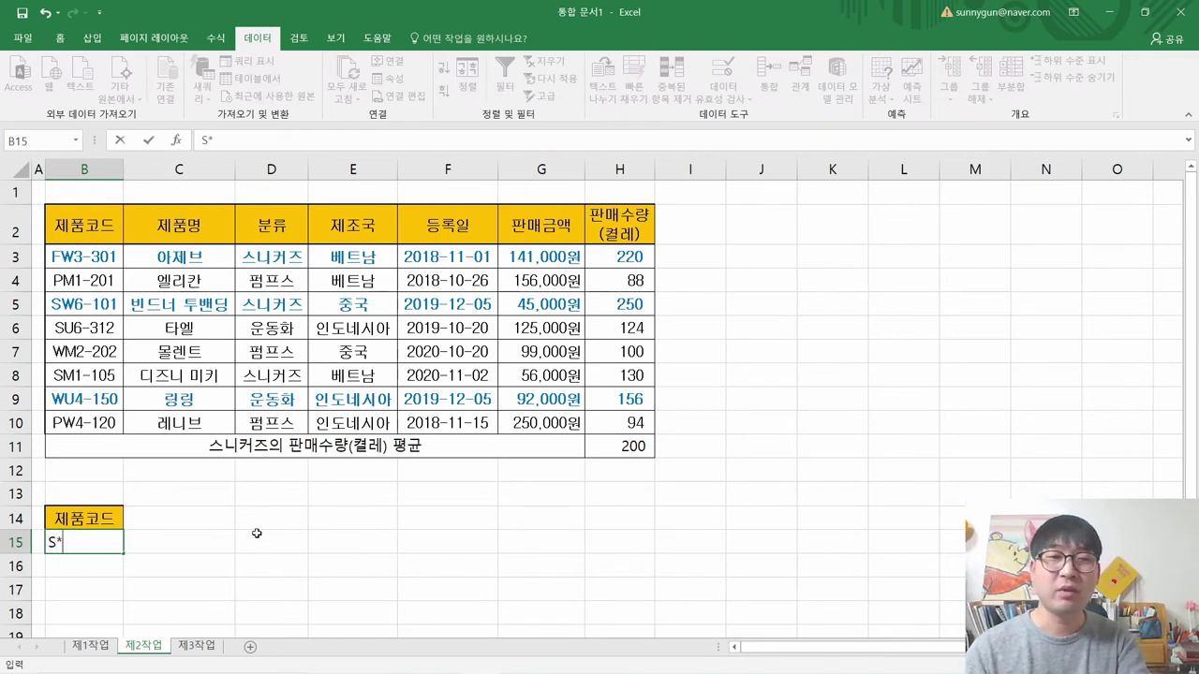
pyautogui.write('*')
pyautogui.press('Return')
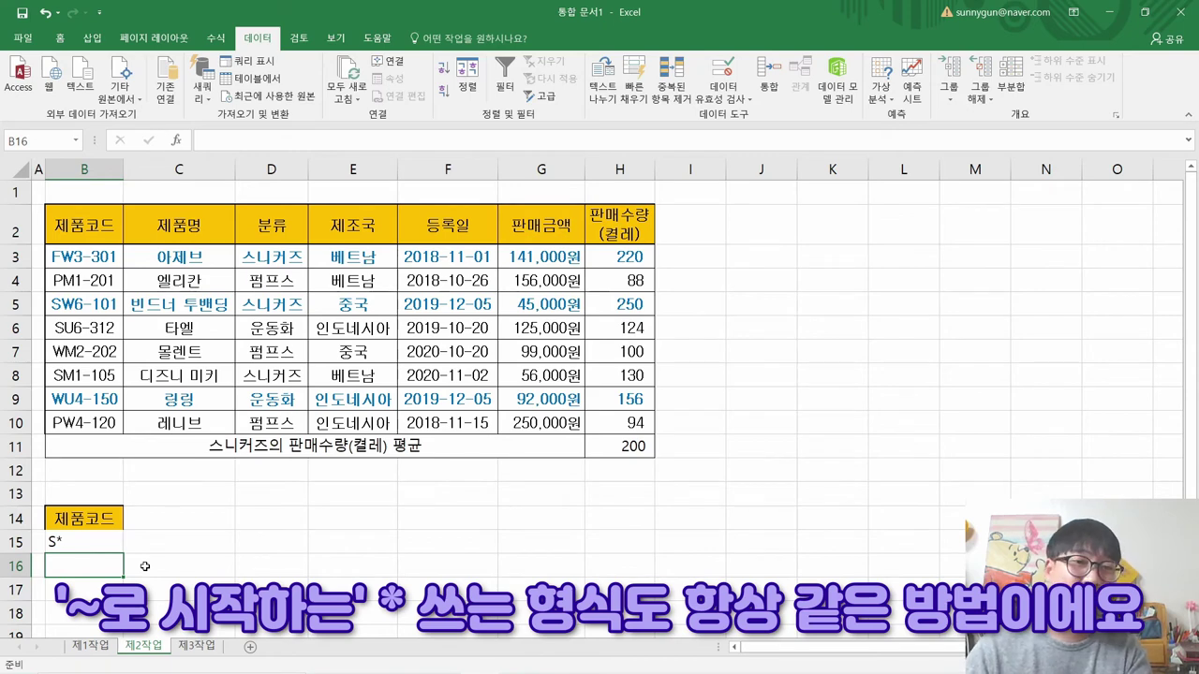
# - Check the sales amount condition in the exam PDF and copy the 판매금액 header from G2 into C14 in Excel
pyautogui.click(135, 520)
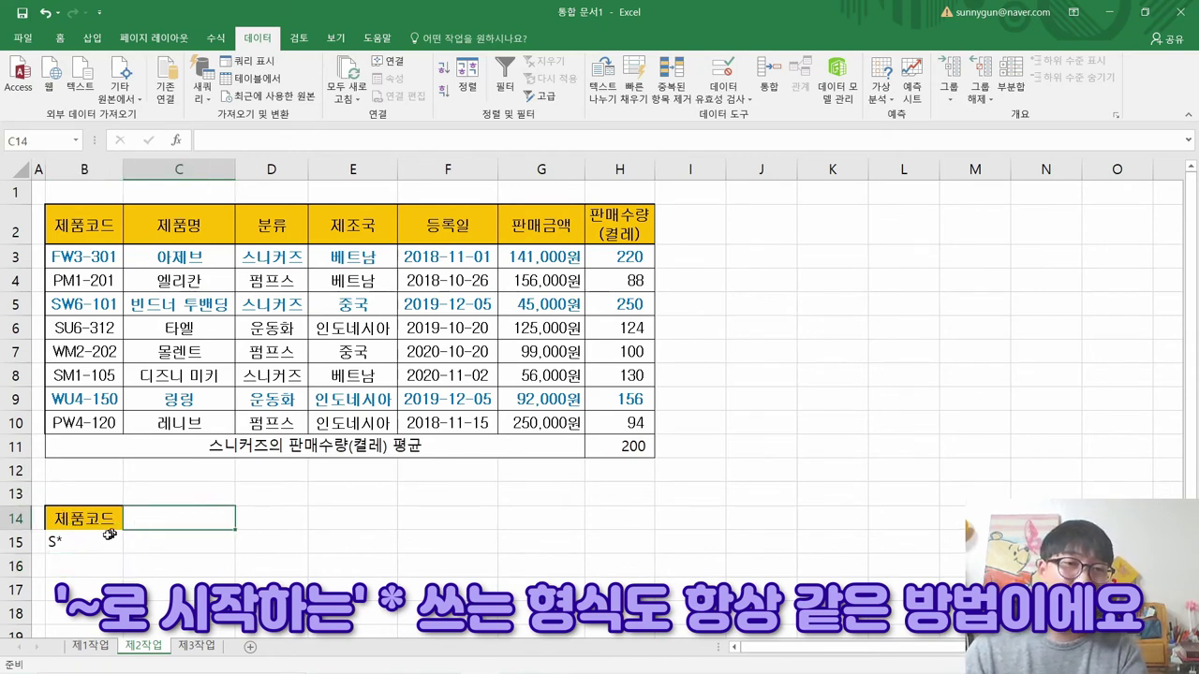
pyautogui.hotkey('alt', 'Tab')
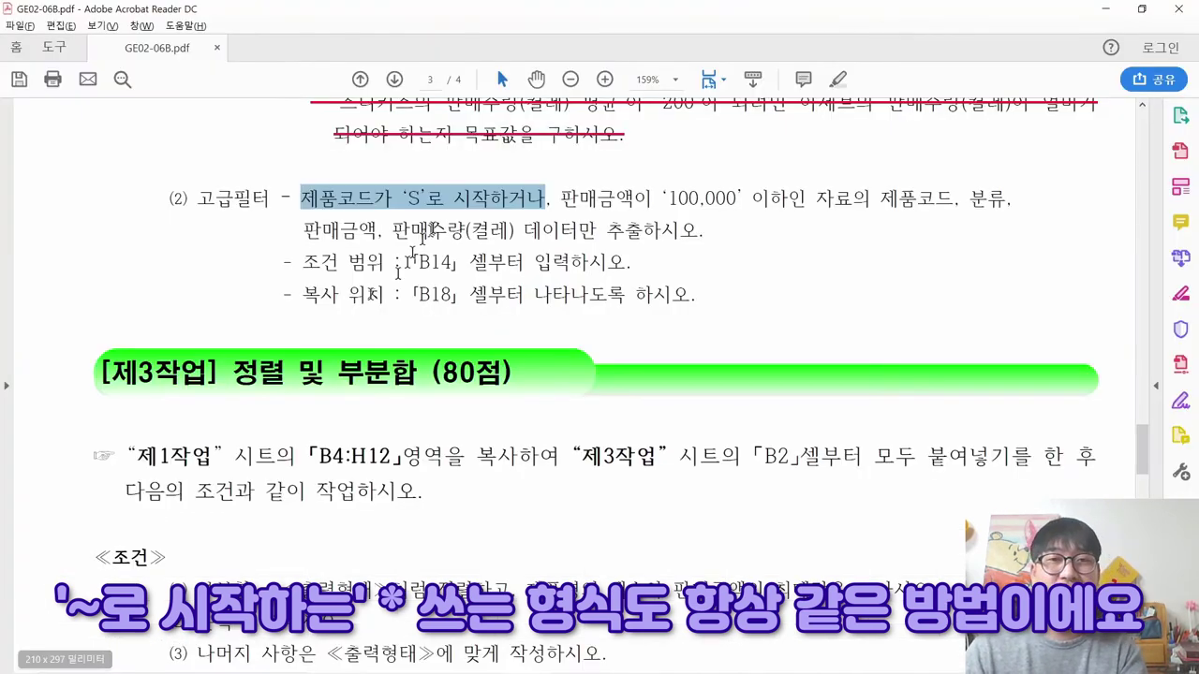
pyautogui.moveTo(561, 197); pyautogui.dragTo(779, 198)
pyautogui.hotkey('alt', 'Tab')
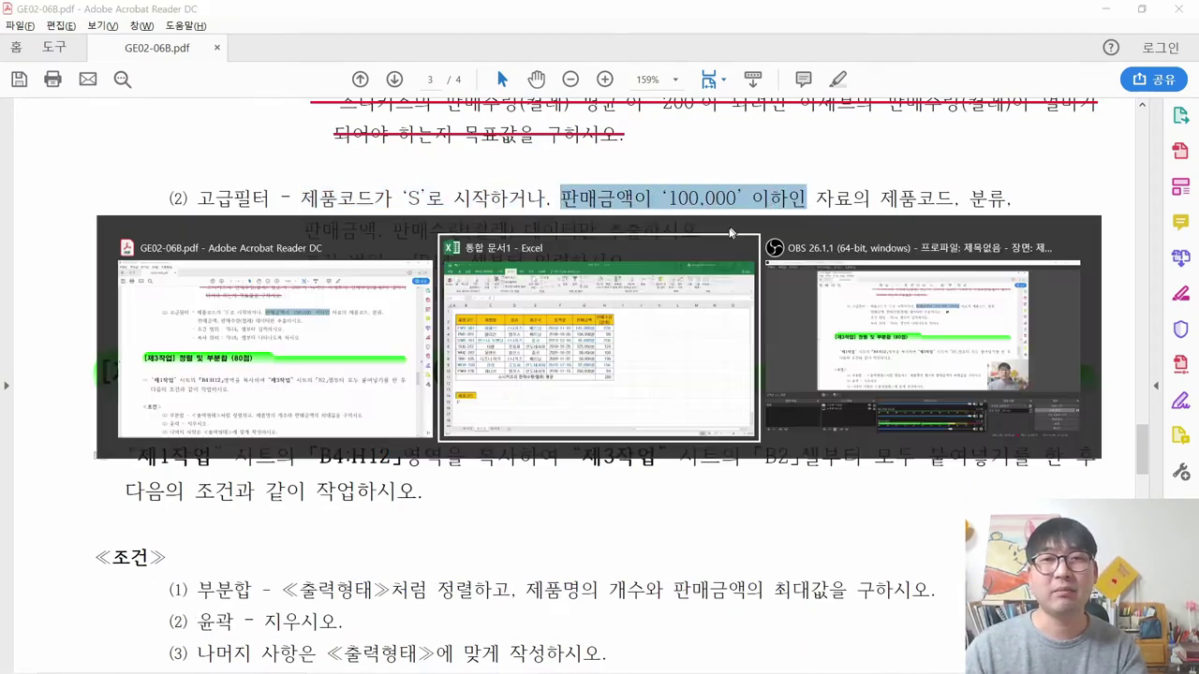
pyautogui.click(533, 225)
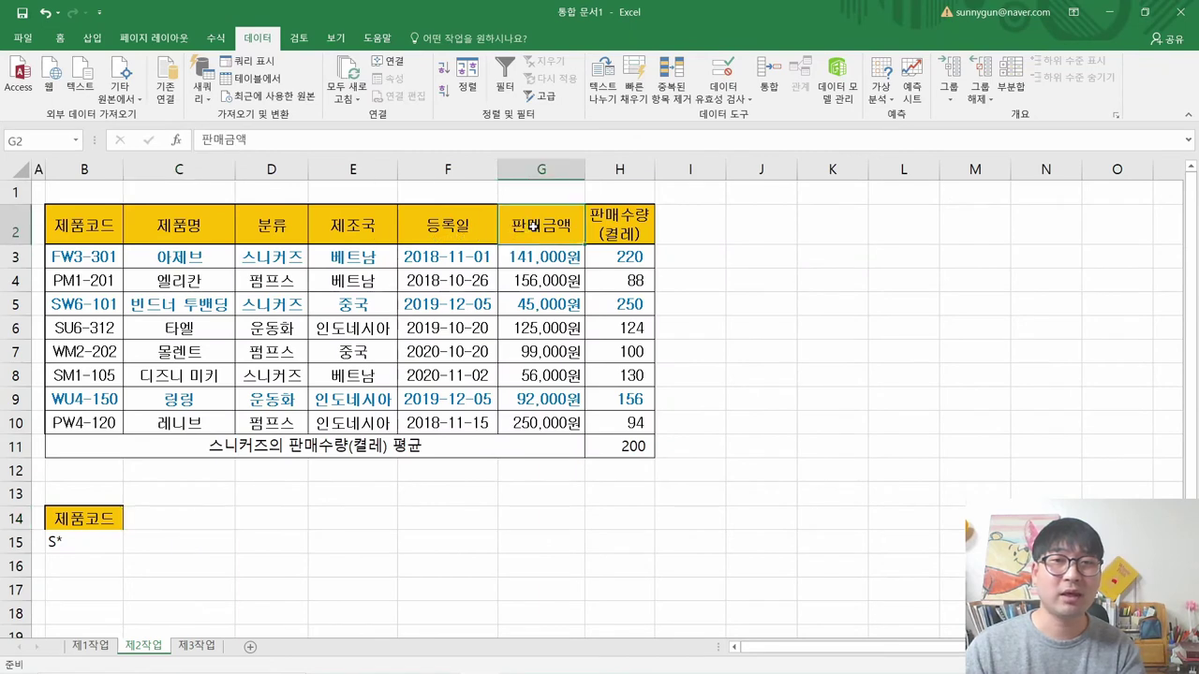
pyautogui.hotkey('ctrl', 'c')
pyautogui.click(178, 518)
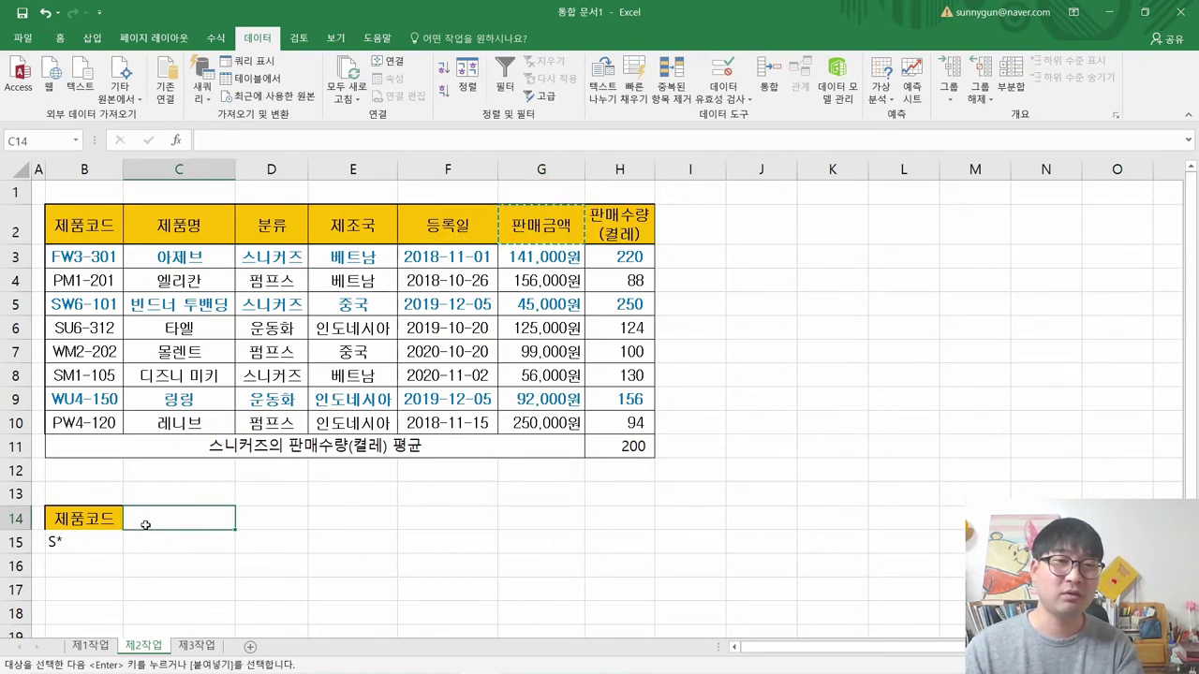
pyautogui.hotkey('ctrl', 'v')
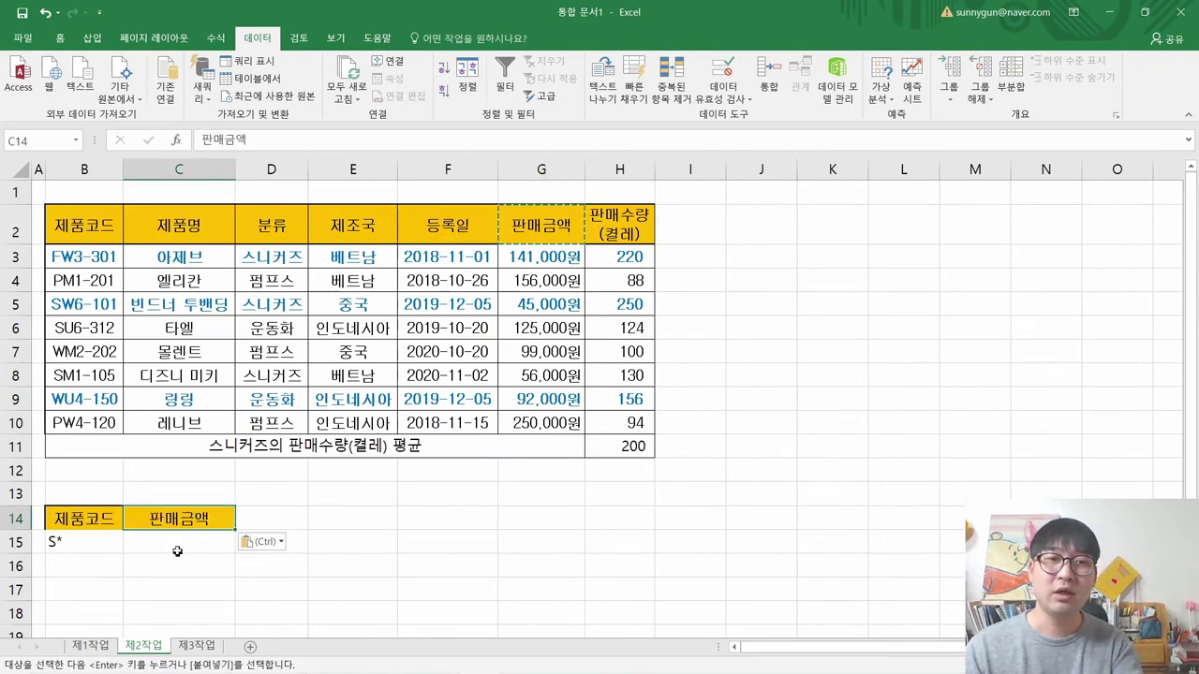
# - Recheck the sales amount limit in the exam PDF and enter the criterion <=100000 in C15 in Excel
pyautogui.click(177, 542)
pyautogui.hotkey('alt', 'Tab')
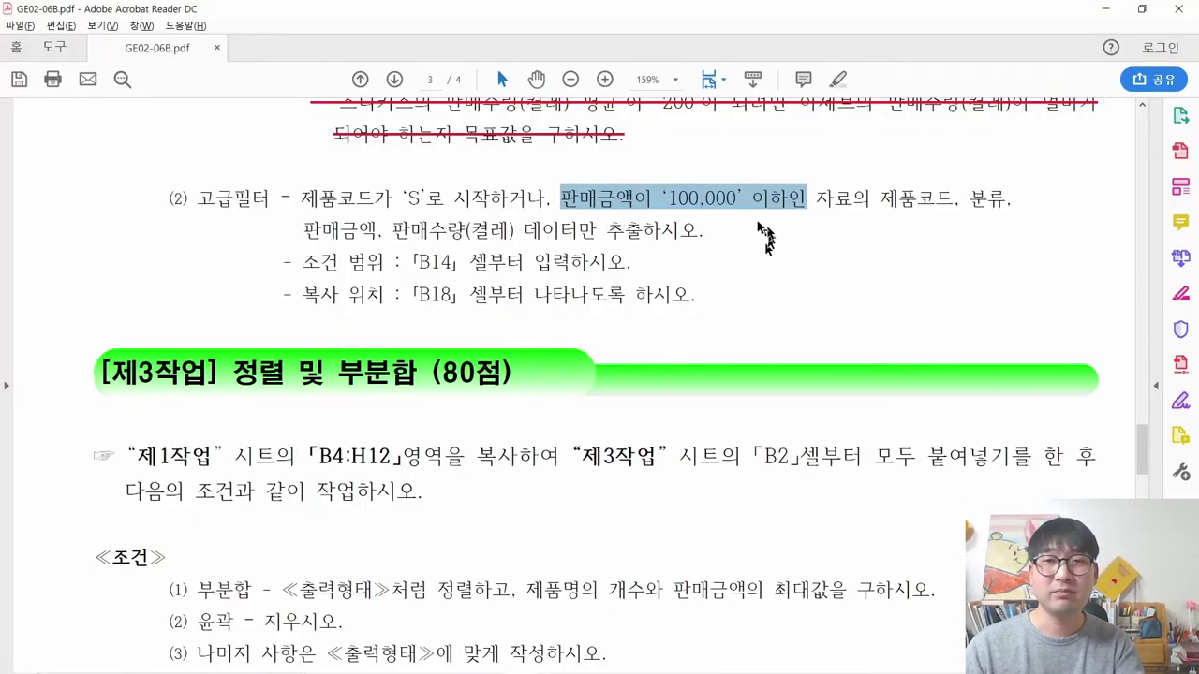
pyautogui.hotkey('alt', 'Tab')
pyautogui.write('<')
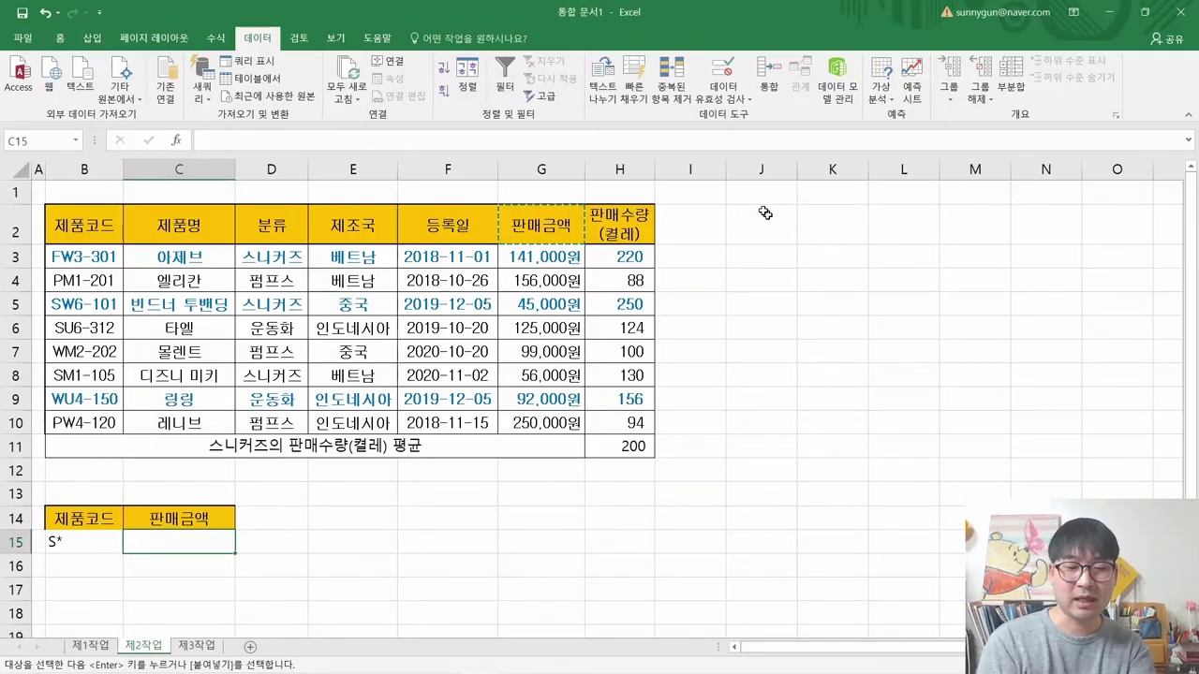
pyautogui.write('=100000')
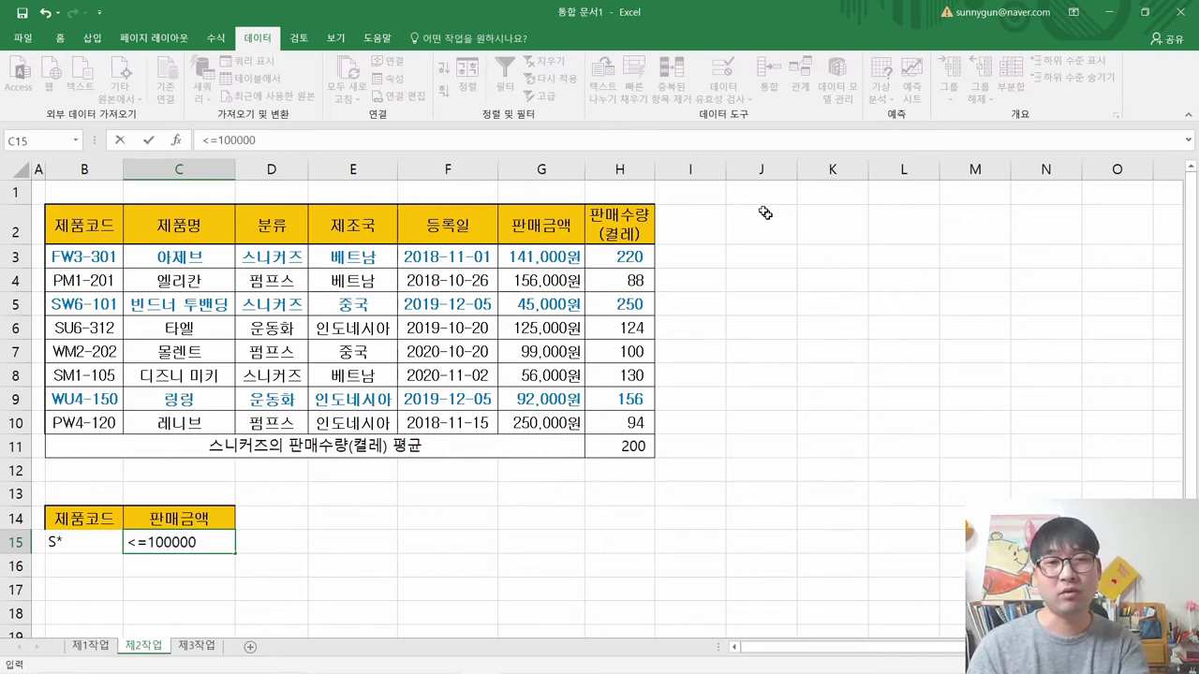
pyautogui.press('Return')
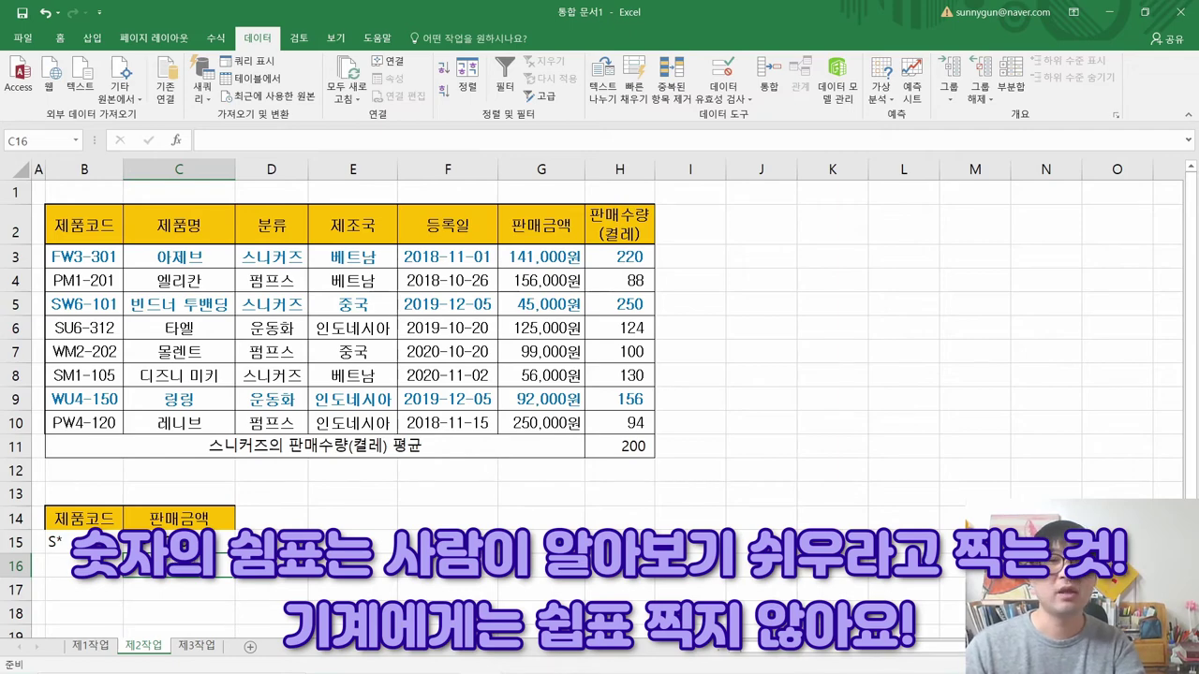
# - Examine how the exam PDF joins the two advanced filter conditions and compare that with the criteria row B15:C15 in Excel
pyautogui.hotkey('alt', 'Tab')
pyautogui.moveTo(301, 199); pyautogui.dragTo(806, 198)
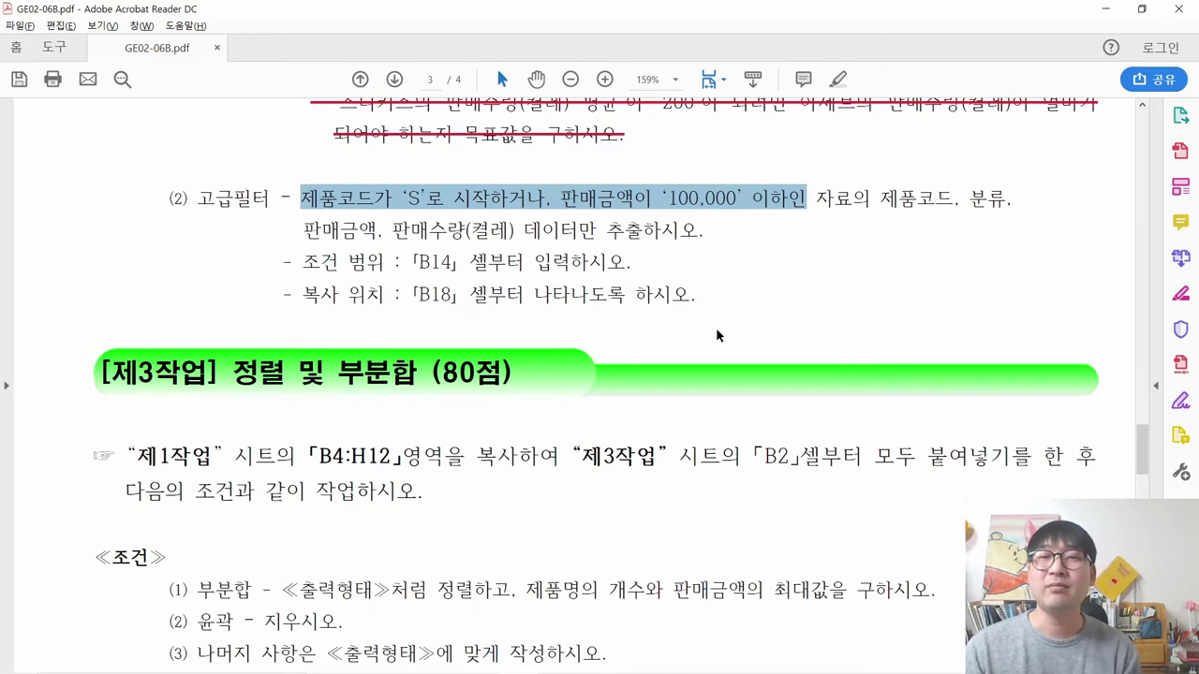
pyautogui.click(393, 229)
pyautogui.moveTo(489, 198); pyautogui.dragTo(543, 202)
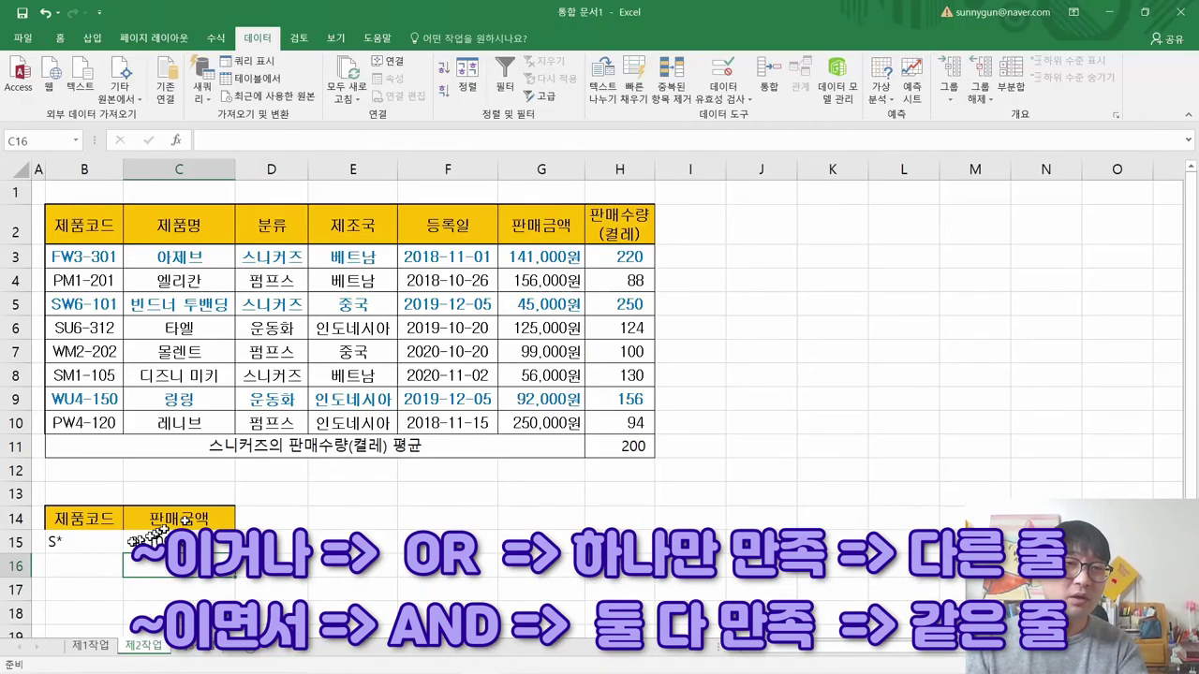
pyautogui.moveTo(58, 541); pyautogui.dragTo(173, 542)
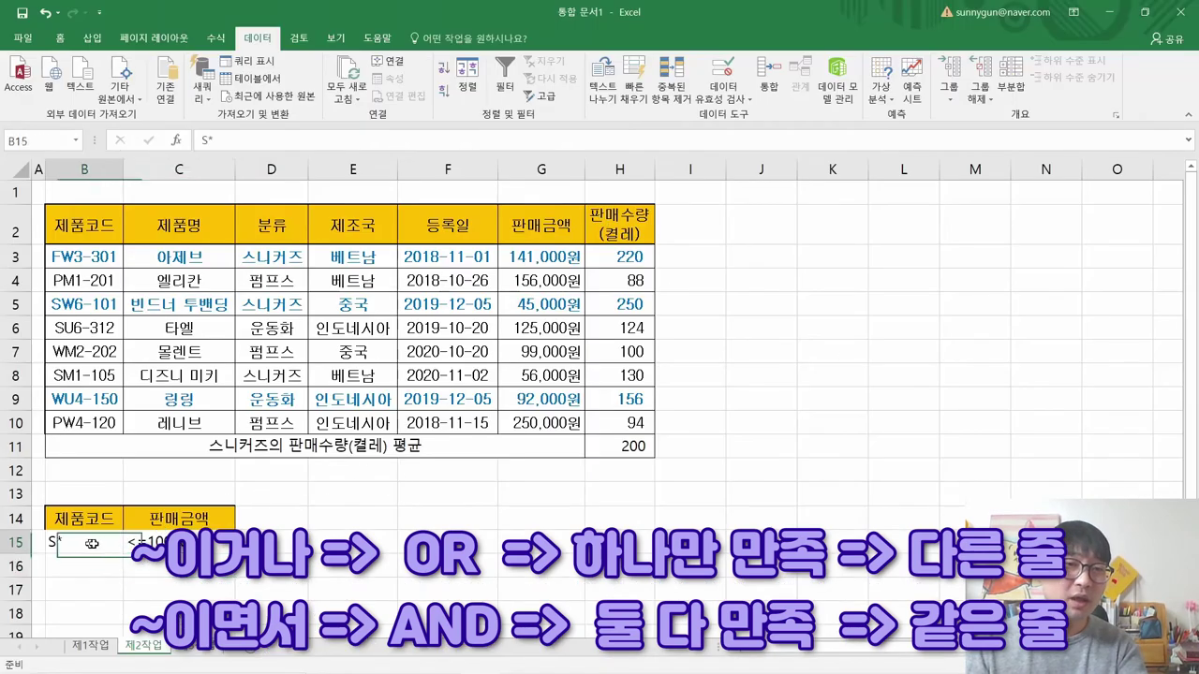
pyautogui.moveTo(89, 542); pyautogui.dragTo(126, 541)
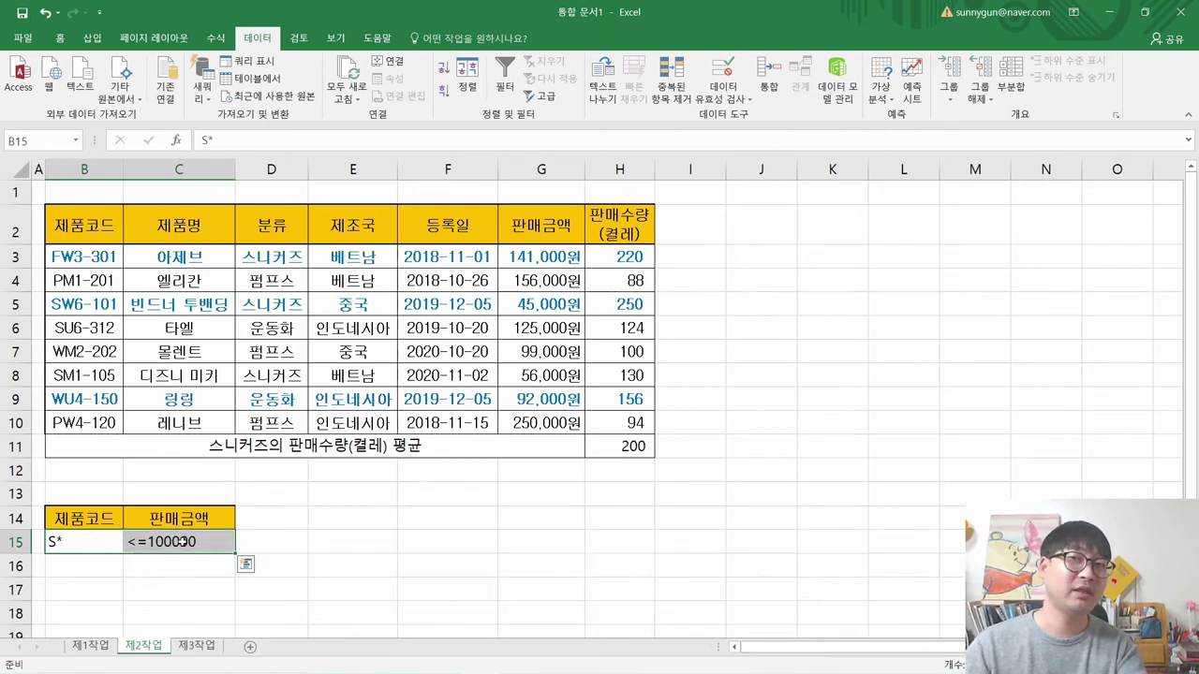
pyautogui.hotkey('alt', 'Tab')
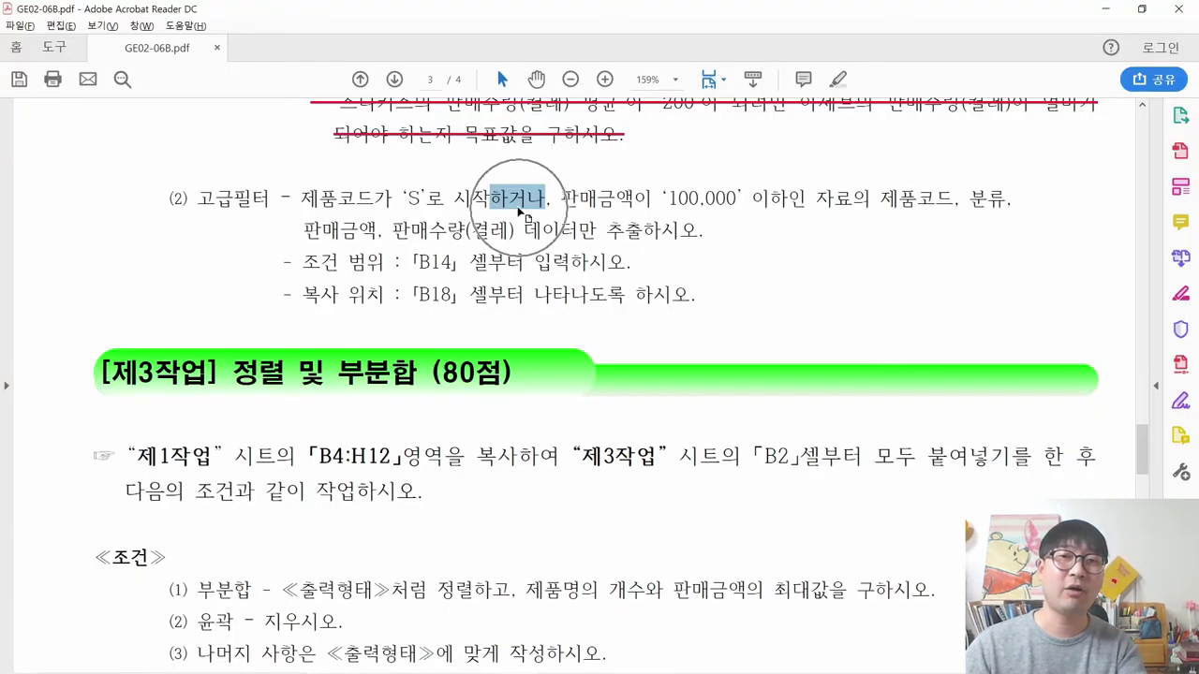
pyautogui.hotkey('alt', 'Tab')
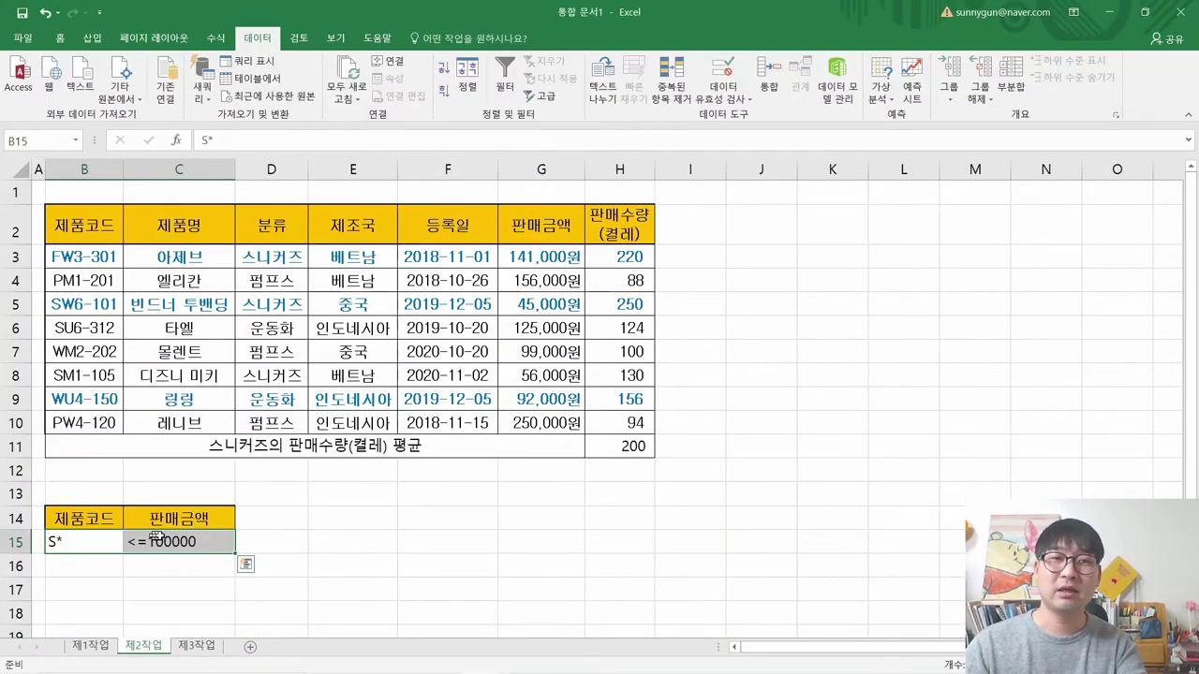
# - Move the sales amount criterion from C15 to C16, onto a separate row from the product code criterion
pyautogui.click(192, 547)
pyautogui.moveTo(206, 549); pyautogui.dragTo(206, 572)
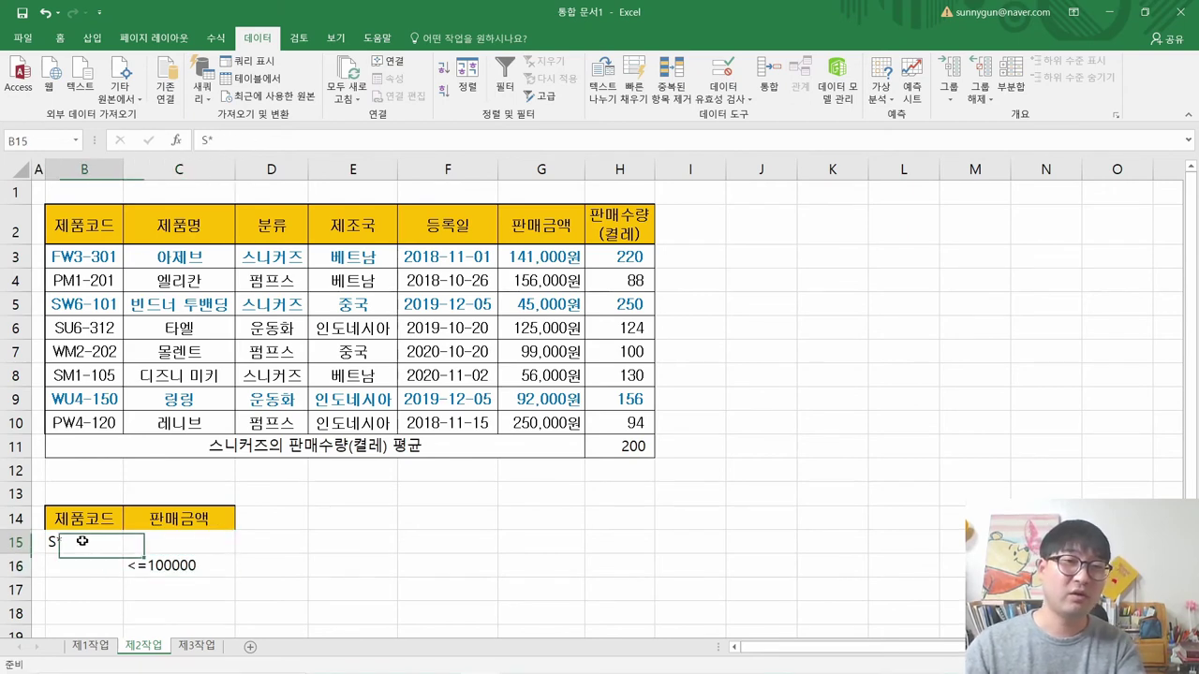
pyautogui.moveTo(103, 566); pyautogui.dragTo(163, 568)
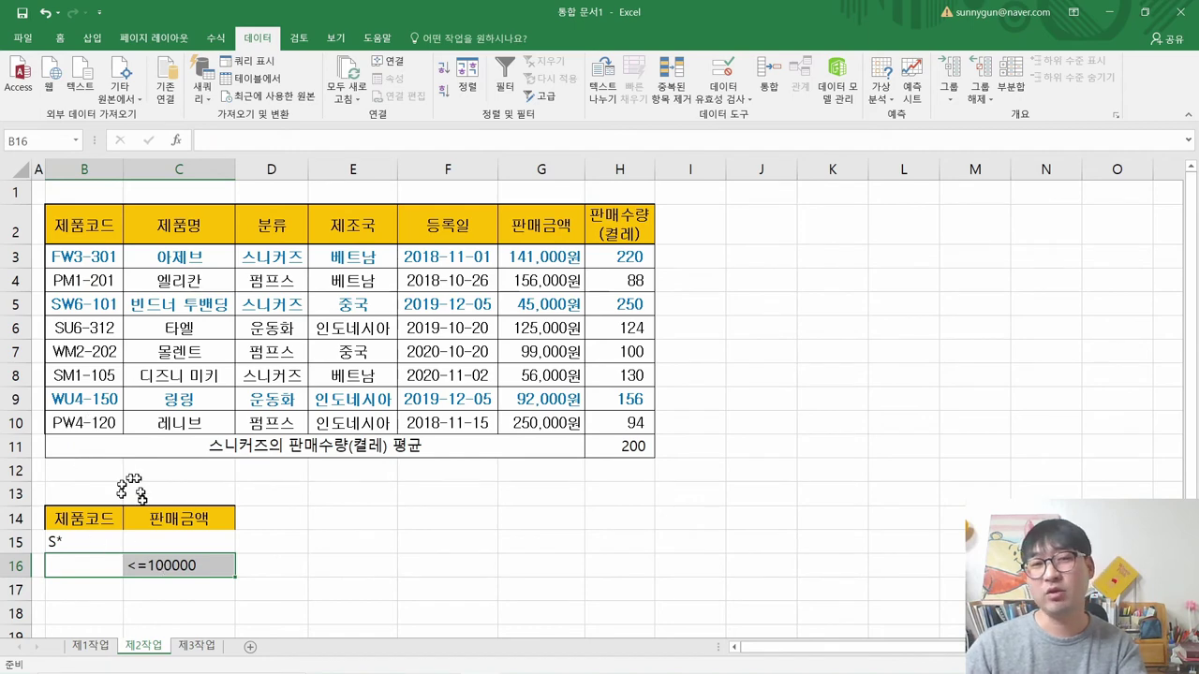
pyautogui.moveTo(94, 518); pyautogui.dragTo(168, 522)
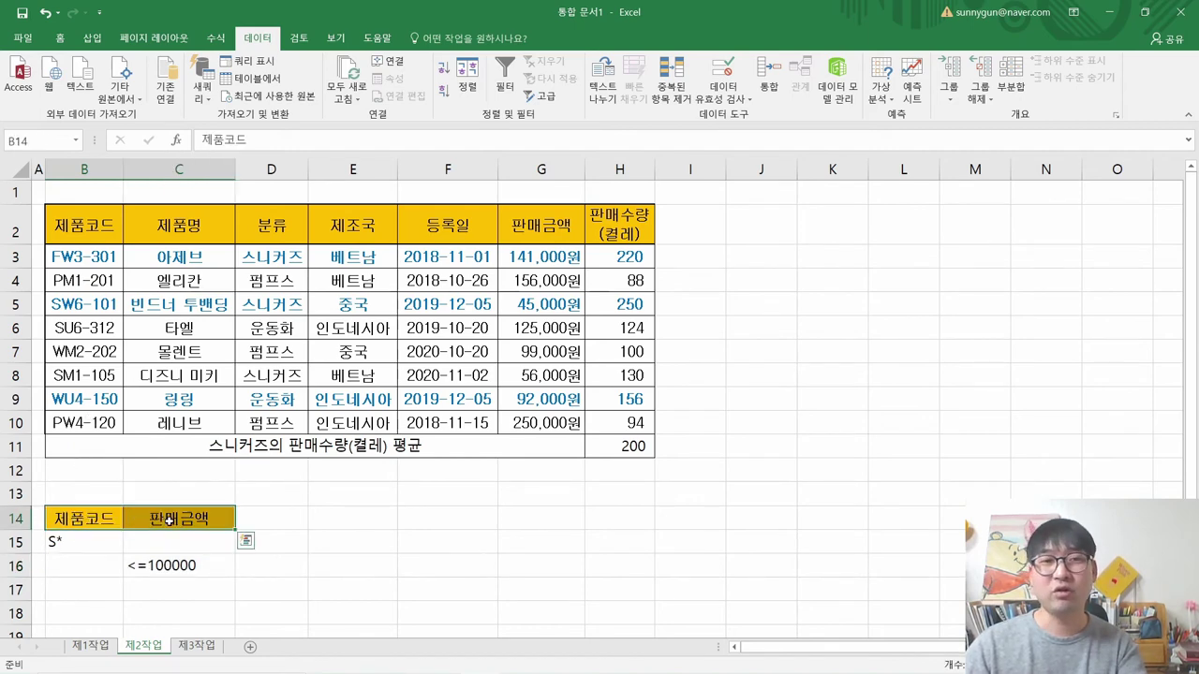
pyautogui.moveTo(108, 541); pyautogui.dragTo(163, 540)
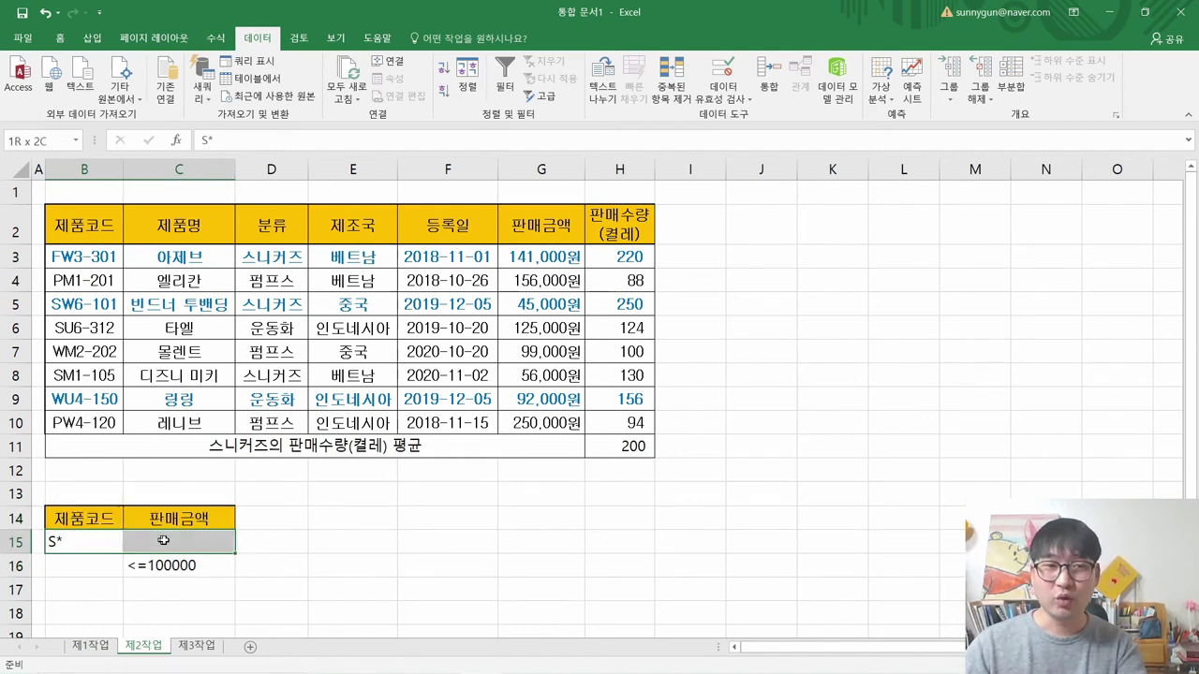
pyautogui.click(121, 559)
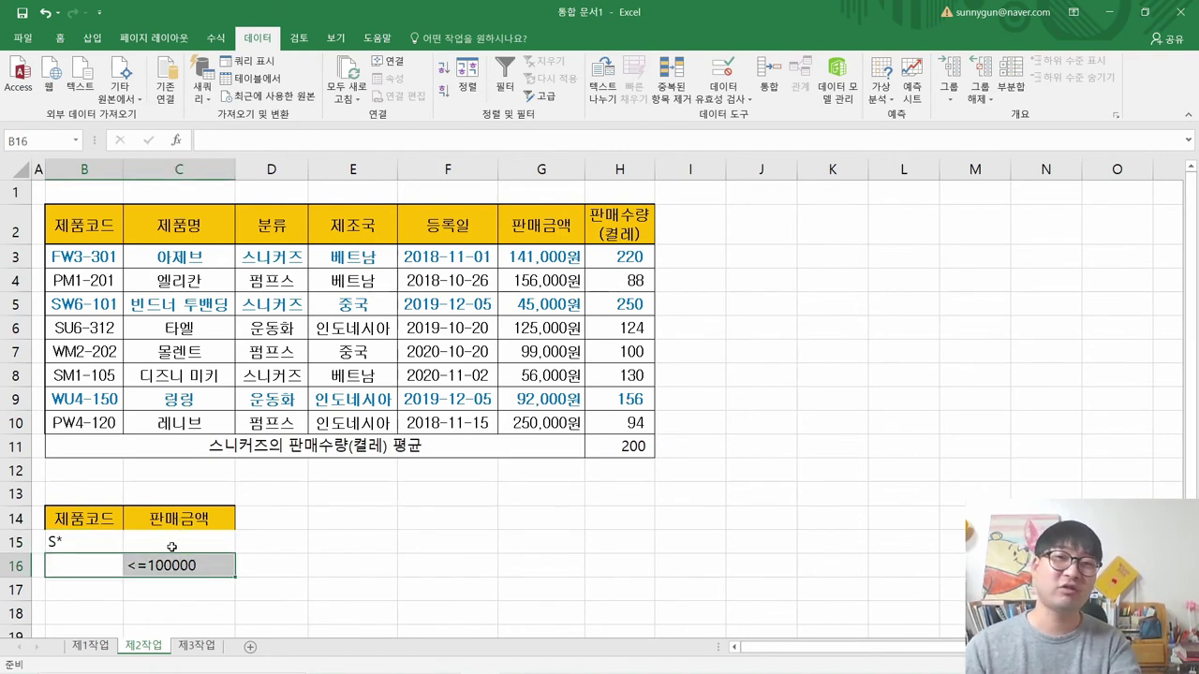
# - Compare the two criteria rows B15:C15 and B16:C16 with the '하거나' wording of the advanced filter task in the exam PDF
pyautogui.moveTo(98, 539); pyautogui.dragTo(159, 544)
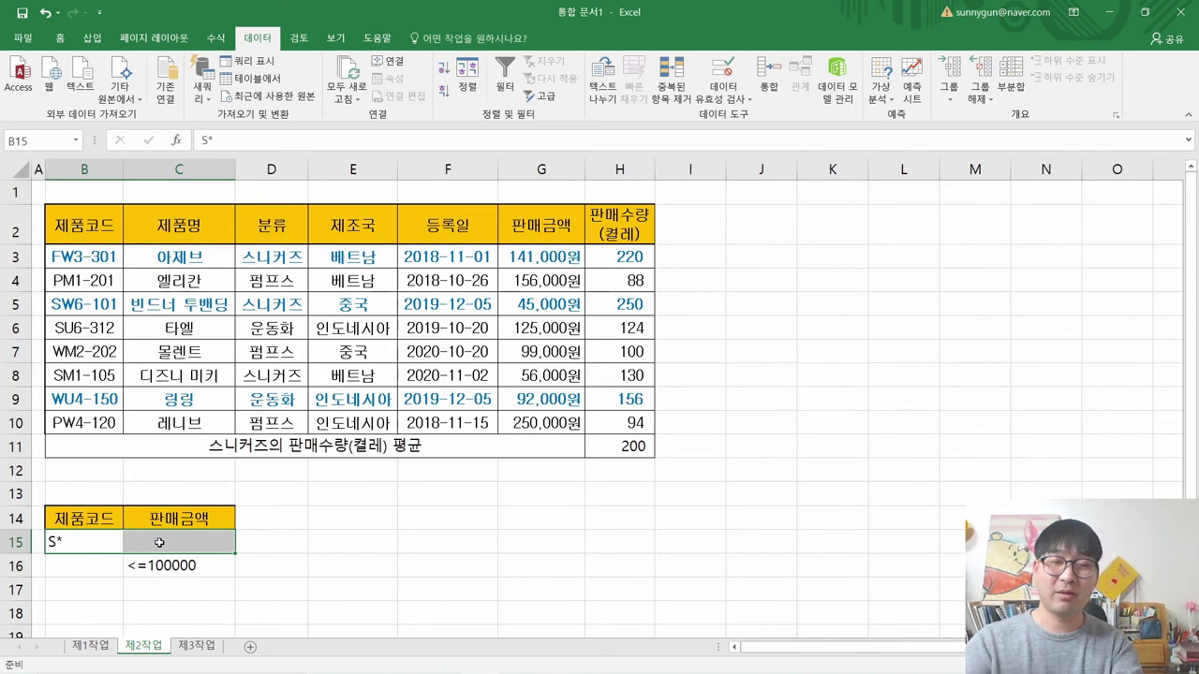
pyautogui.moveTo(103, 566); pyautogui.dragTo(162, 579)
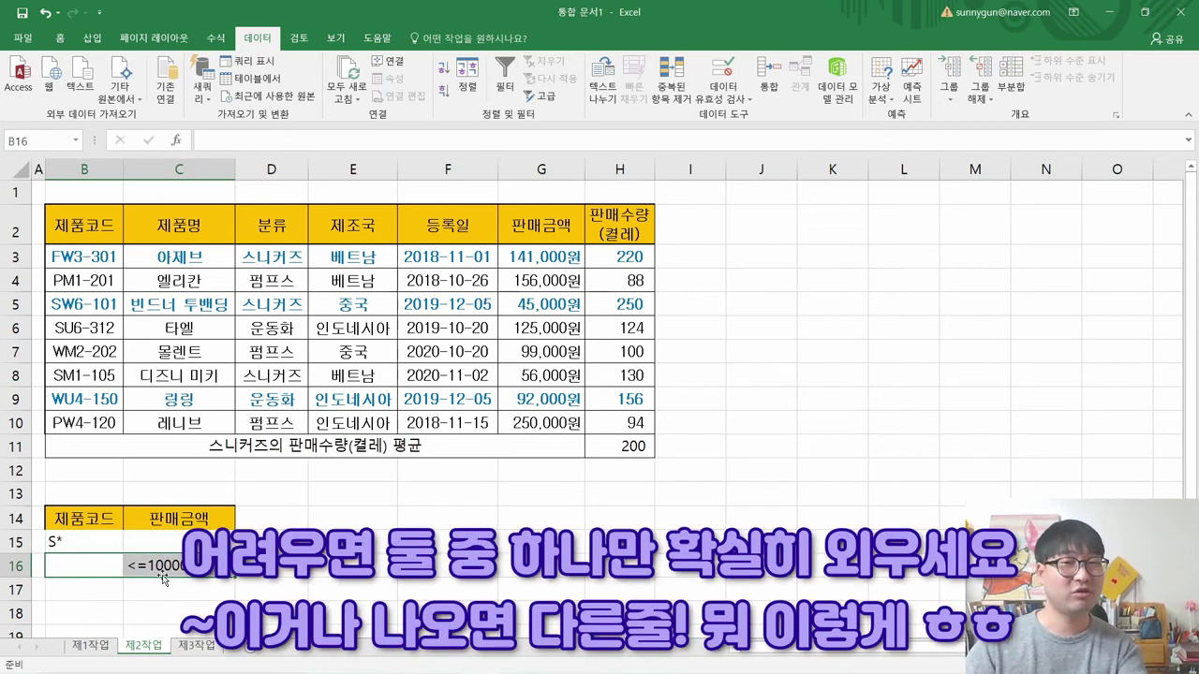
pyautogui.hotkey('alt', 'Tab')
pyautogui.moveTo(490, 199); pyautogui.dragTo(545, 201)
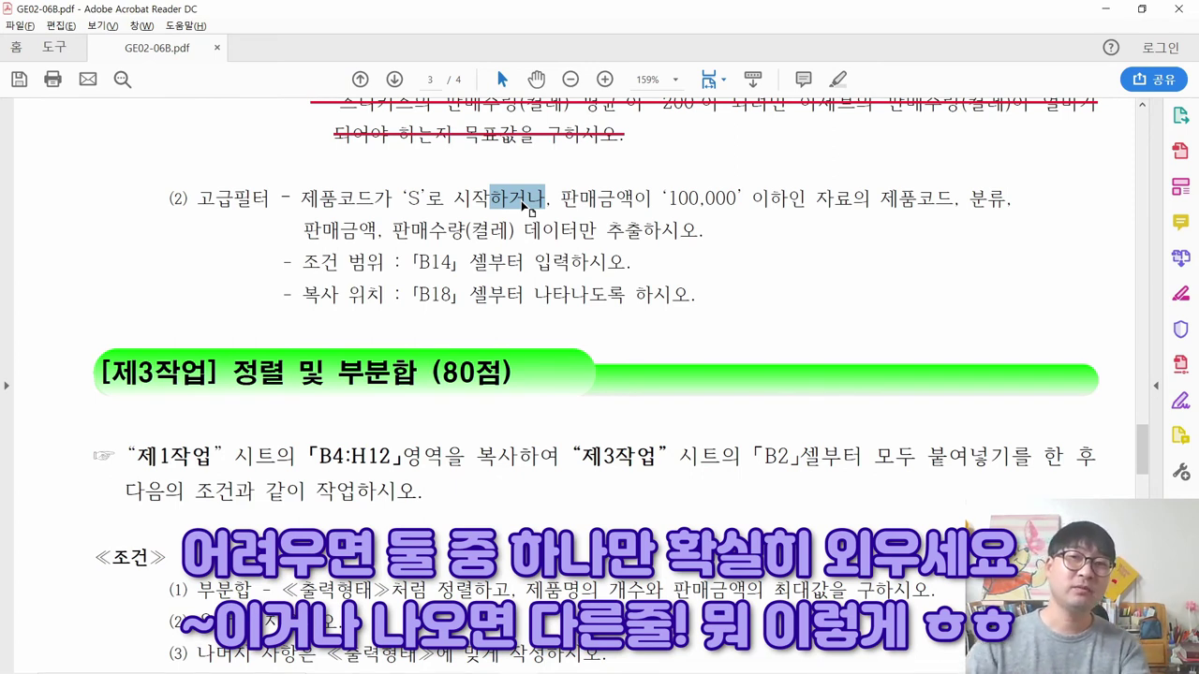
pyautogui.click(524, 202)
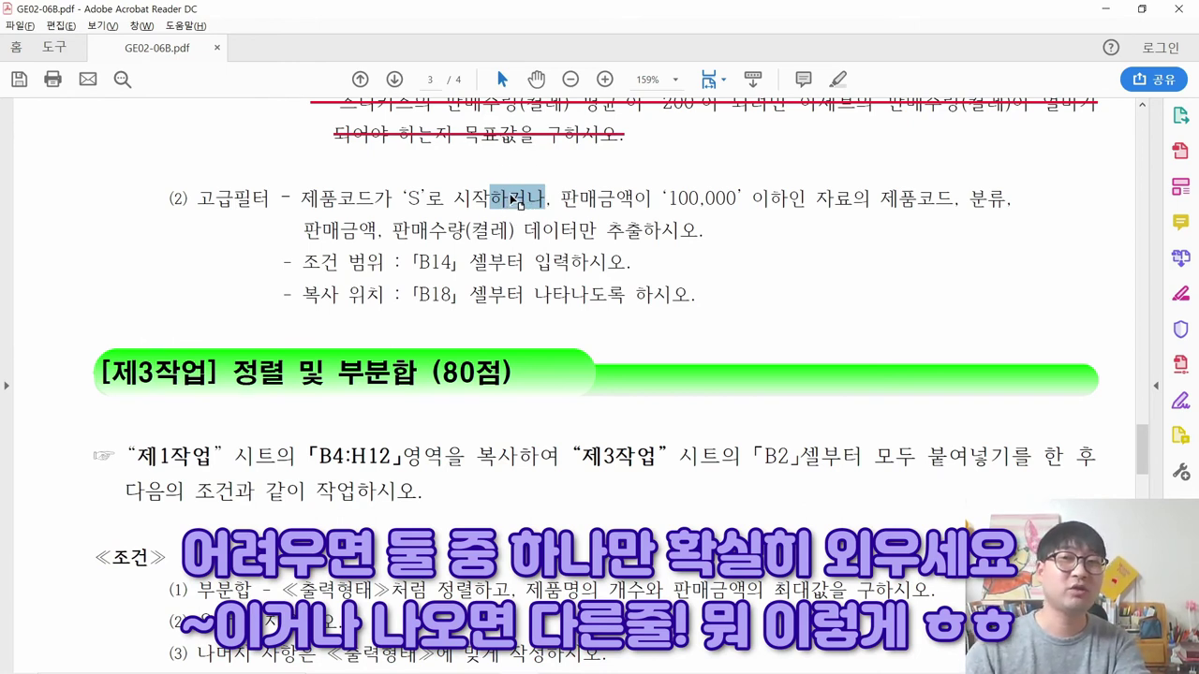
# - Strike through the completed filter condition text, from '제품코드가' to '자료의', in the exam PDF
pyautogui.moveTo(302, 199); pyautogui.dragTo(842, 208)
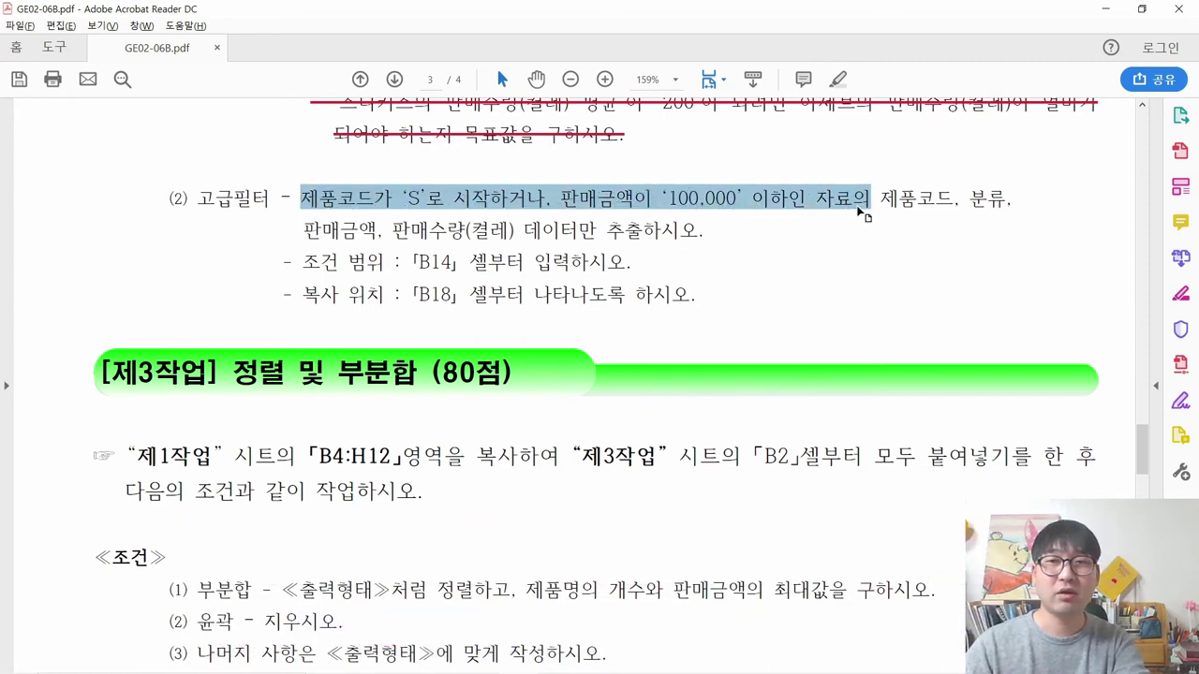
pyautogui.rightClick(857, 212)
pyautogui.click(905, 273)
# - Check the required output fields and copy location B18 in the exam PDF against the 제2작업 sheet in Excel
pyautogui.moveTo(897, 198); pyautogui.dragTo(959, 199)
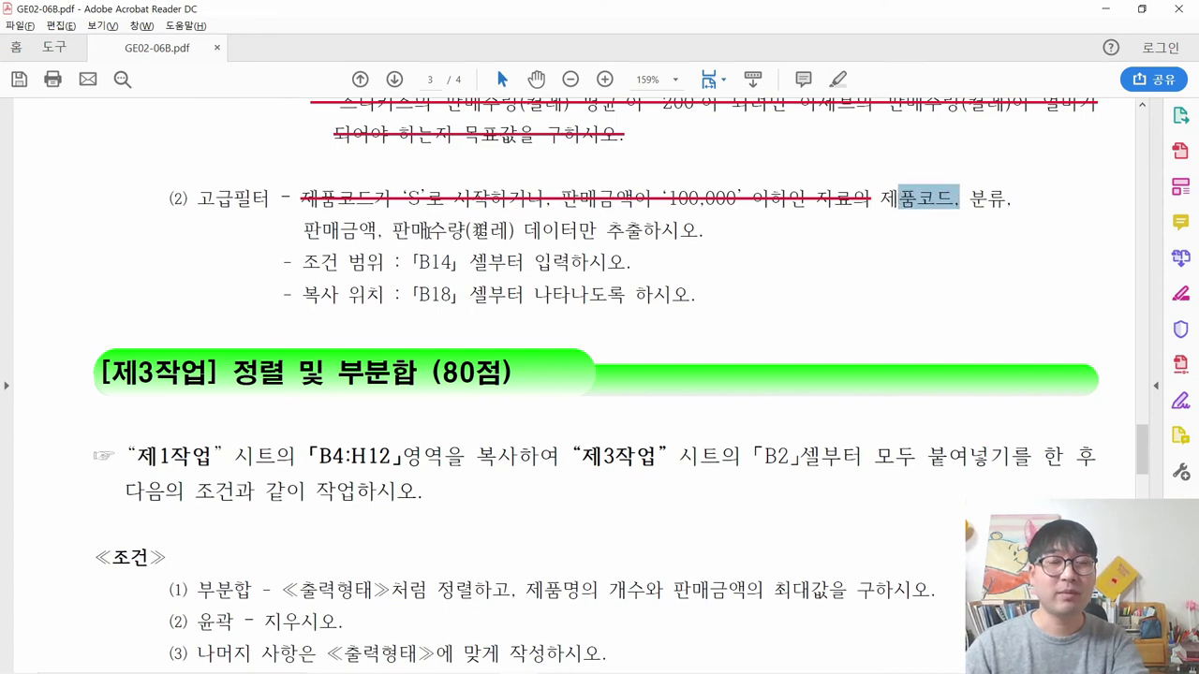
pyautogui.hotkey('alt', 'Tab')
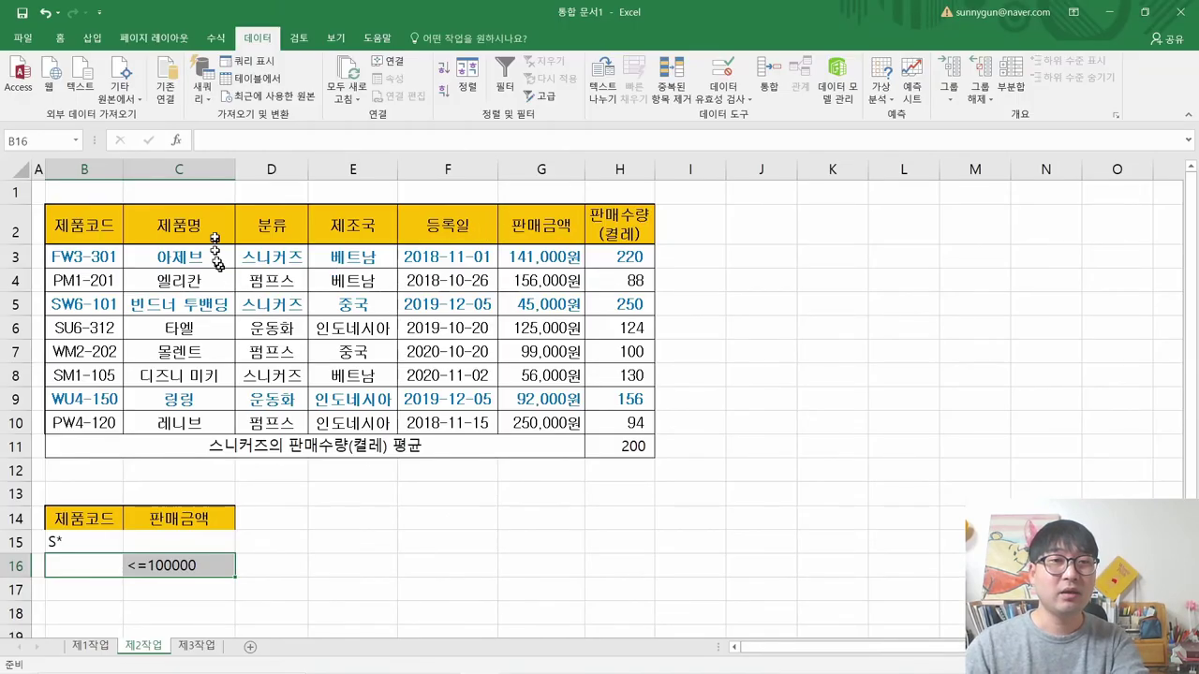
pyautogui.hotkey('alt', 'Tab')
pyautogui.moveTo(541, 229); pyautogui.dragTo(596, 230)
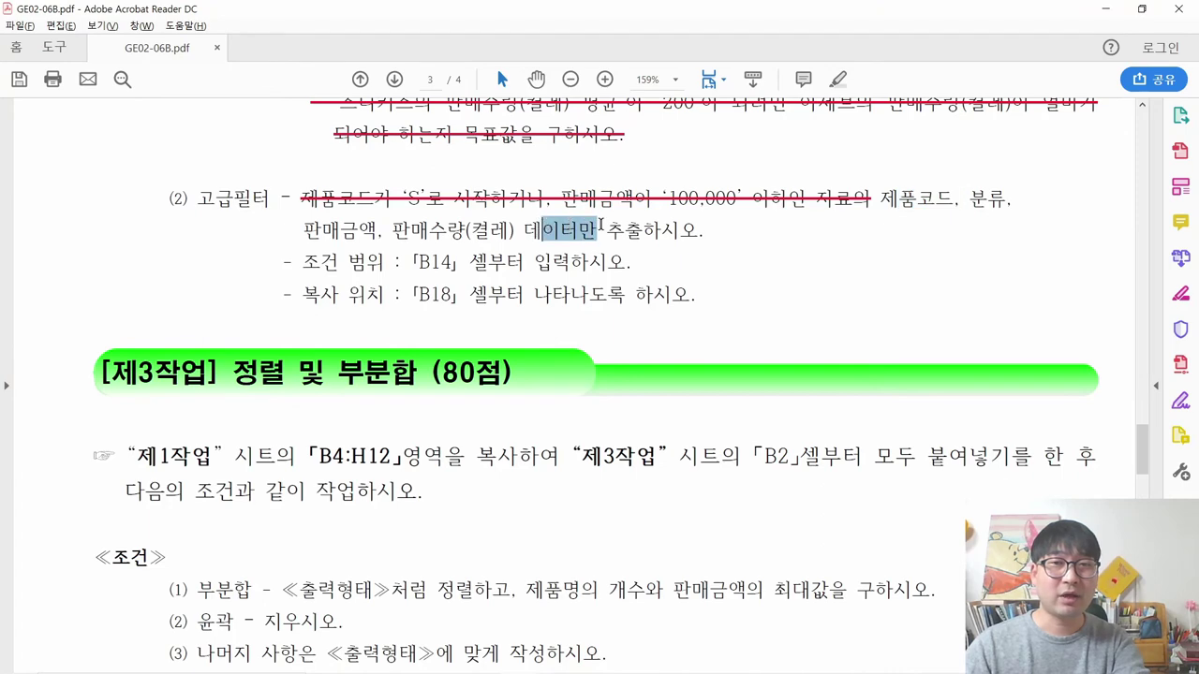
pyautogui.moveTo(303, 294); pyautogui.dragTo(335, 295)
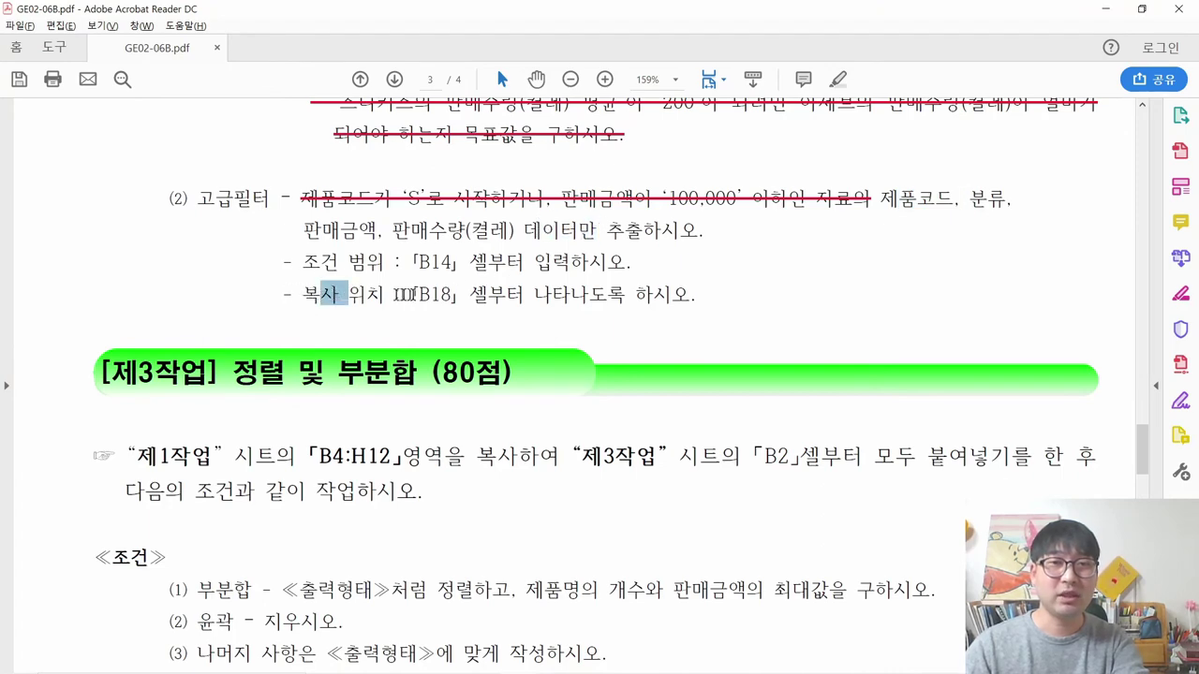
pyautogui.moveTo(418, 294); pyautogui.dragTo(449, 294)
pyautogui.hotkey('alt', 'Tab')
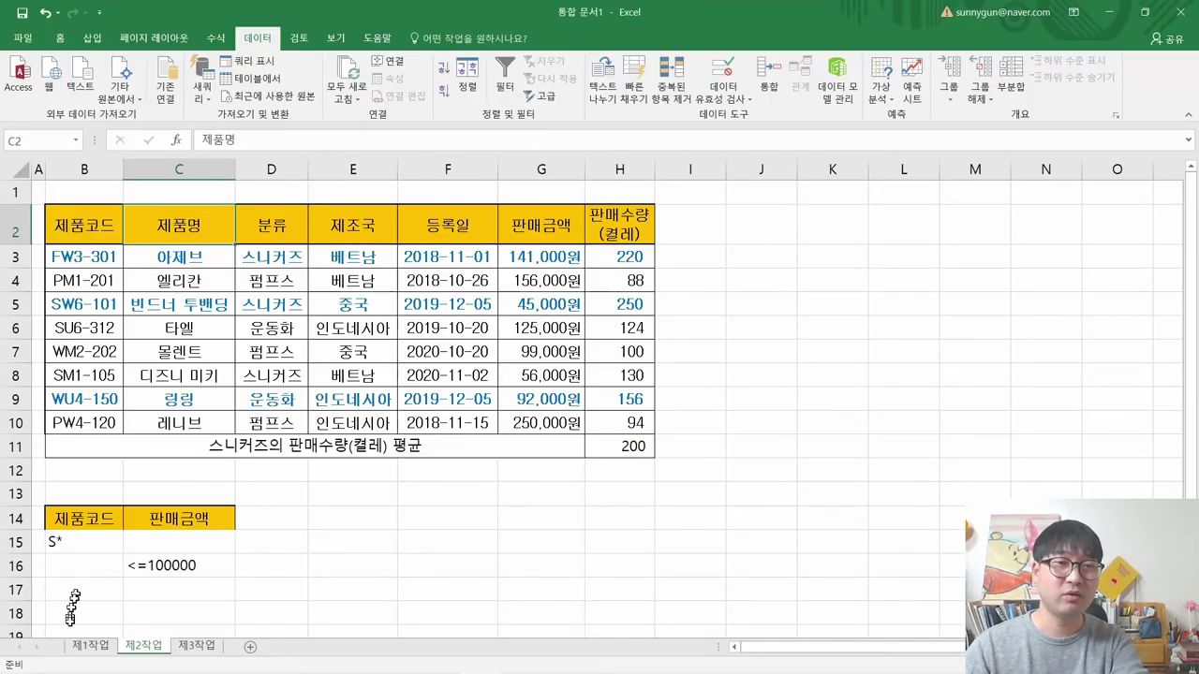
pyautogui.click(77, 613)
pyautogui.hotkey('alt', 'Tab')
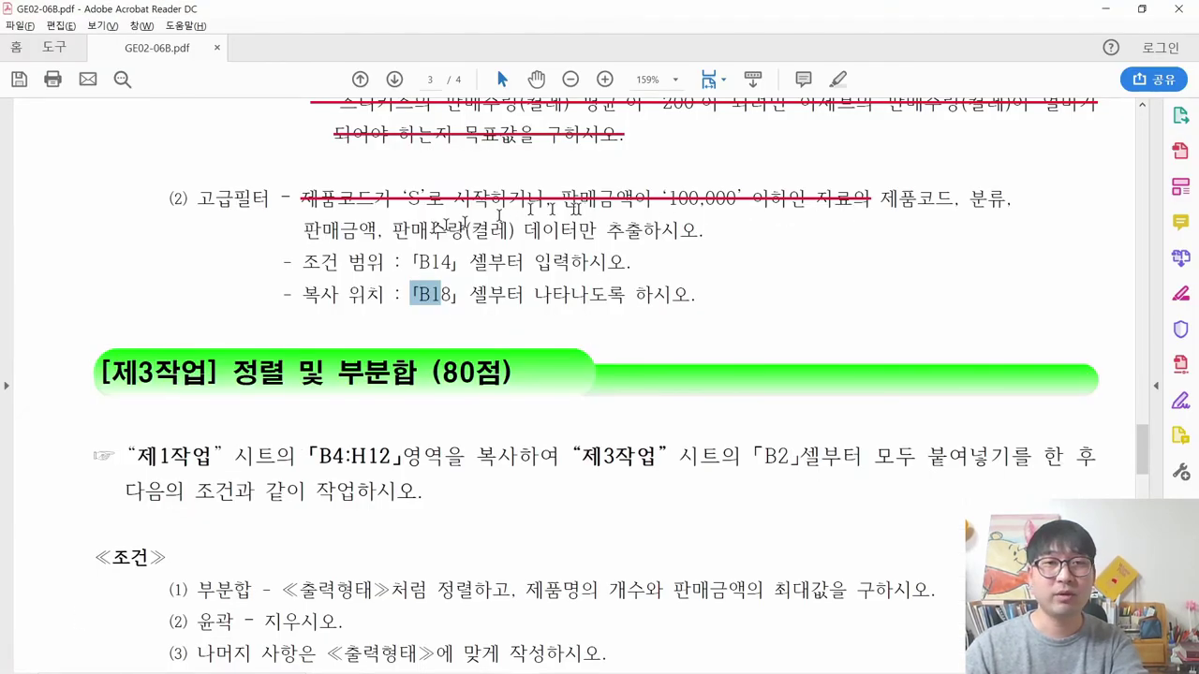
pyautogui.hotkey('alt', 'Tab')
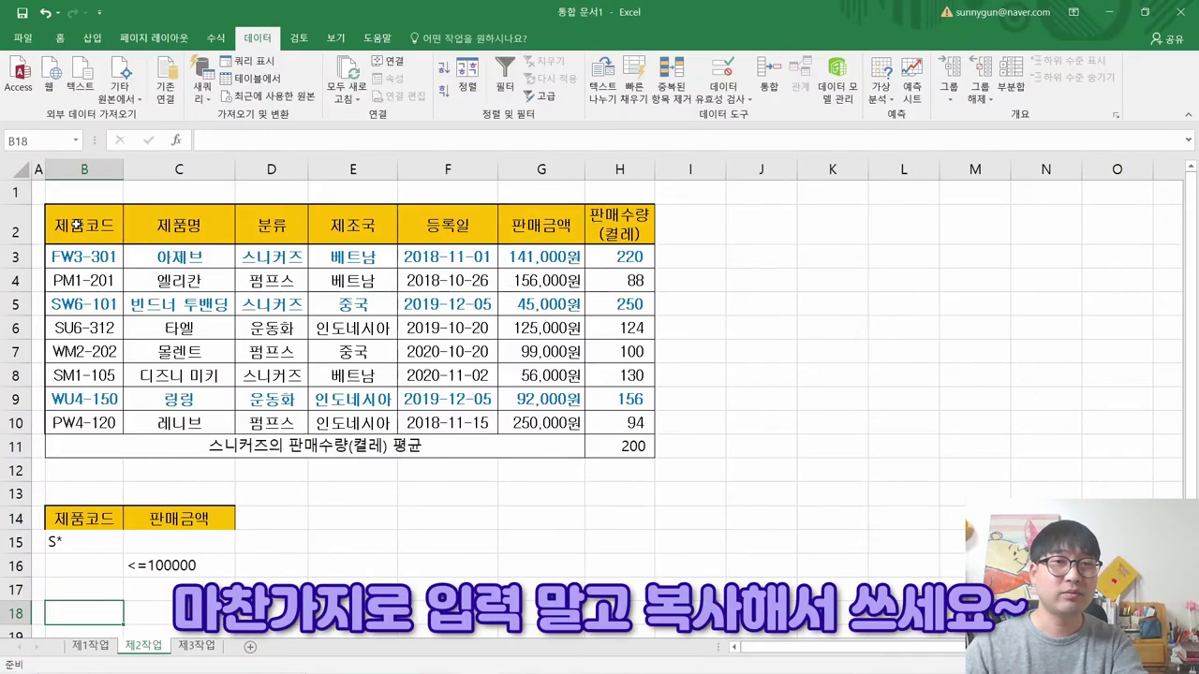
# - Copy the 제품코드 header from B2 into B18 and the 분류 header from D2 into C18
pyautogui.click(94, 225)
pyautogui.hotkey('ctrl', 'c')
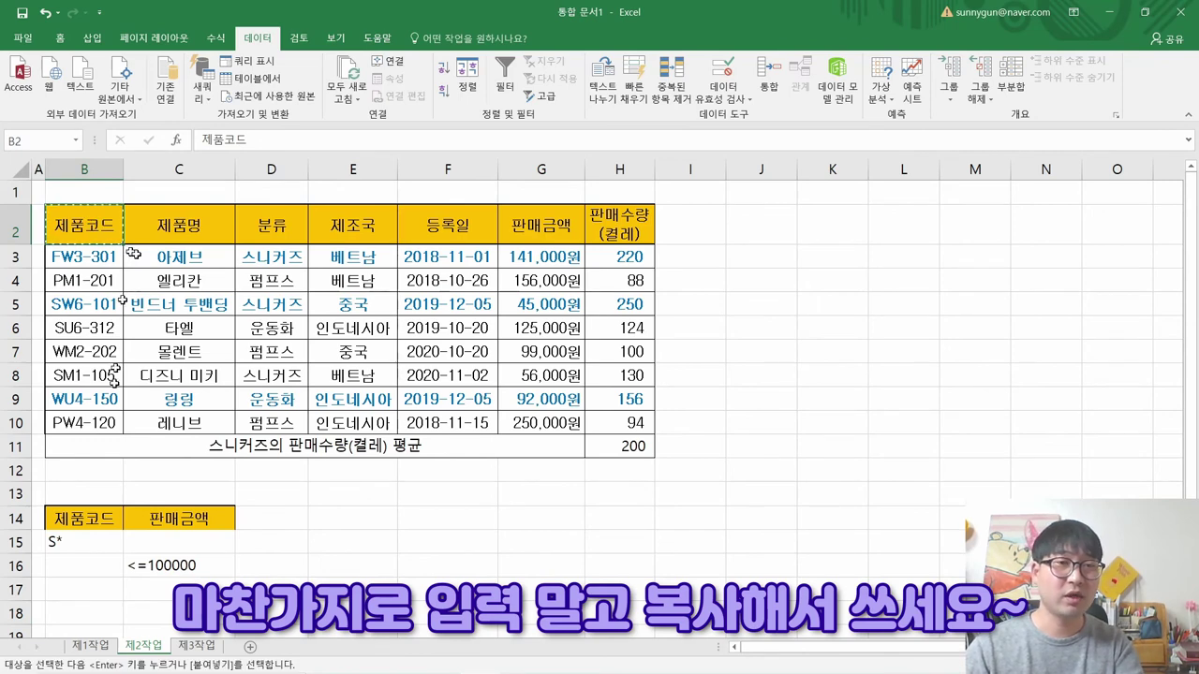
pyautogui.click(82, 614)
pyautogui.hotkey('ctrl', 'v')
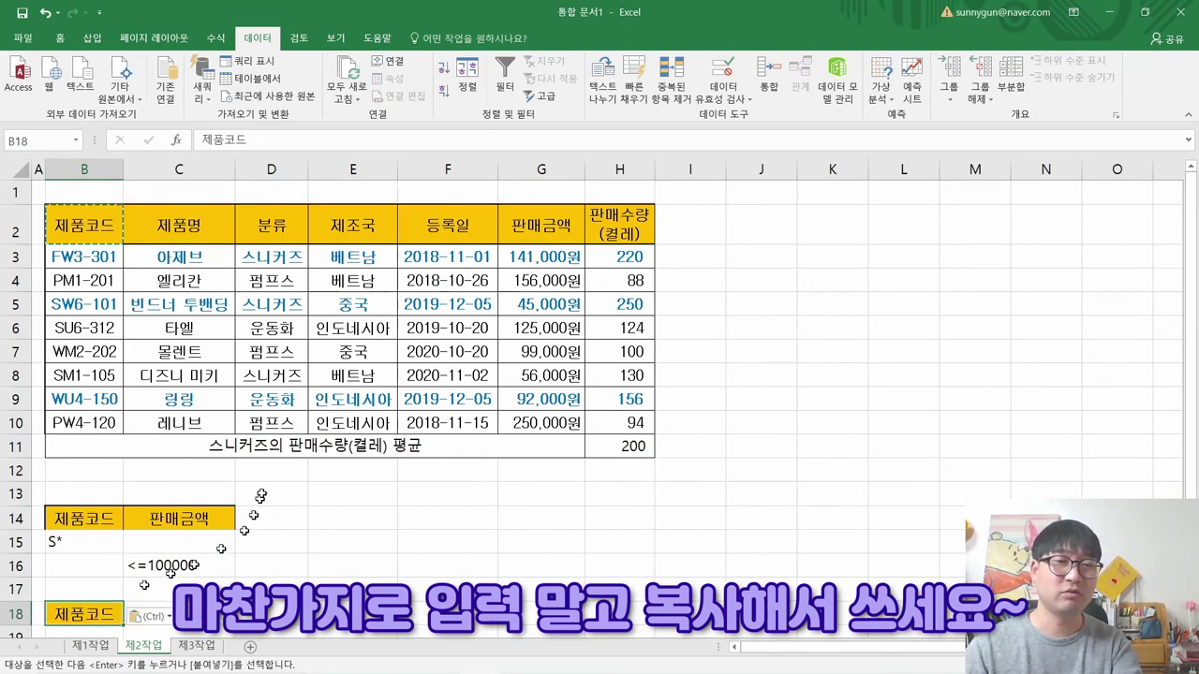
pyautogui.click(284, 229)
pyautogui.hotkey('ctrl', 'c')
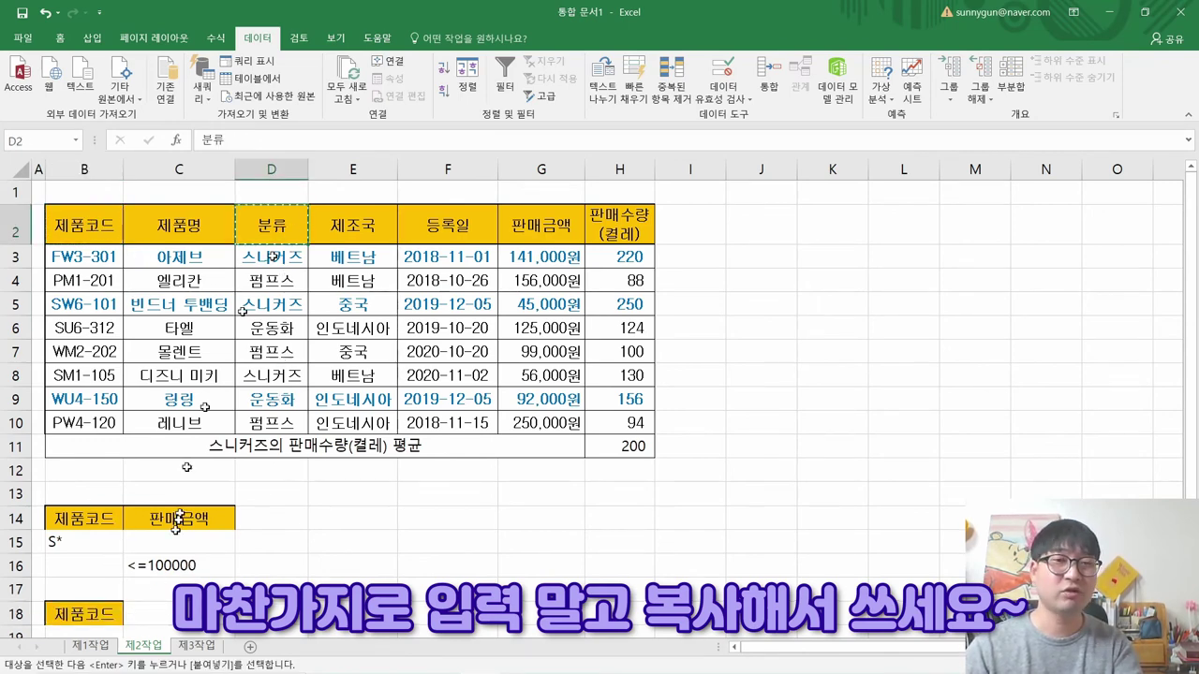
pyautogui.click(178, 615)
pyautogui.hotkey('ctrl', 'v')
# - Copy the 판매금액 and 판매수량(켤레) headers from G2:H2 into D18:E18
pyautogui.moveTo(525, 224); pyautogui.dragTo(608, 232)
pyautogui.hotkey('ctrl', 'c')
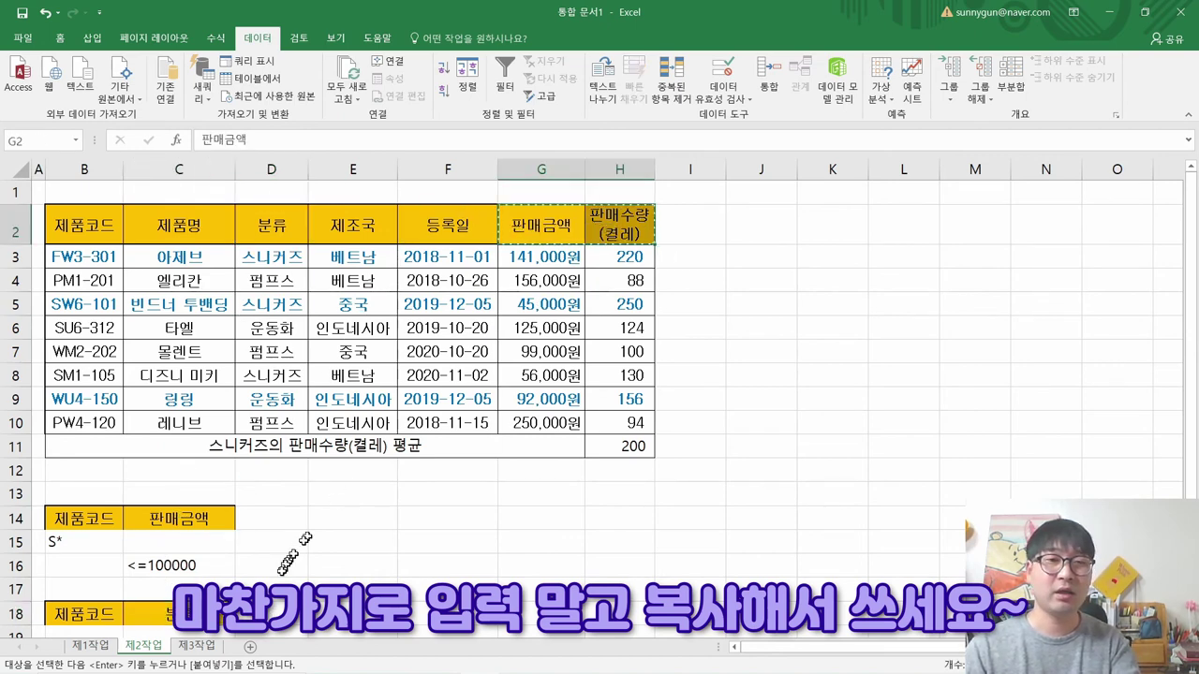
pyautogui.click(270, 619)
pyautogui.hotkey('ctrl', 'v')
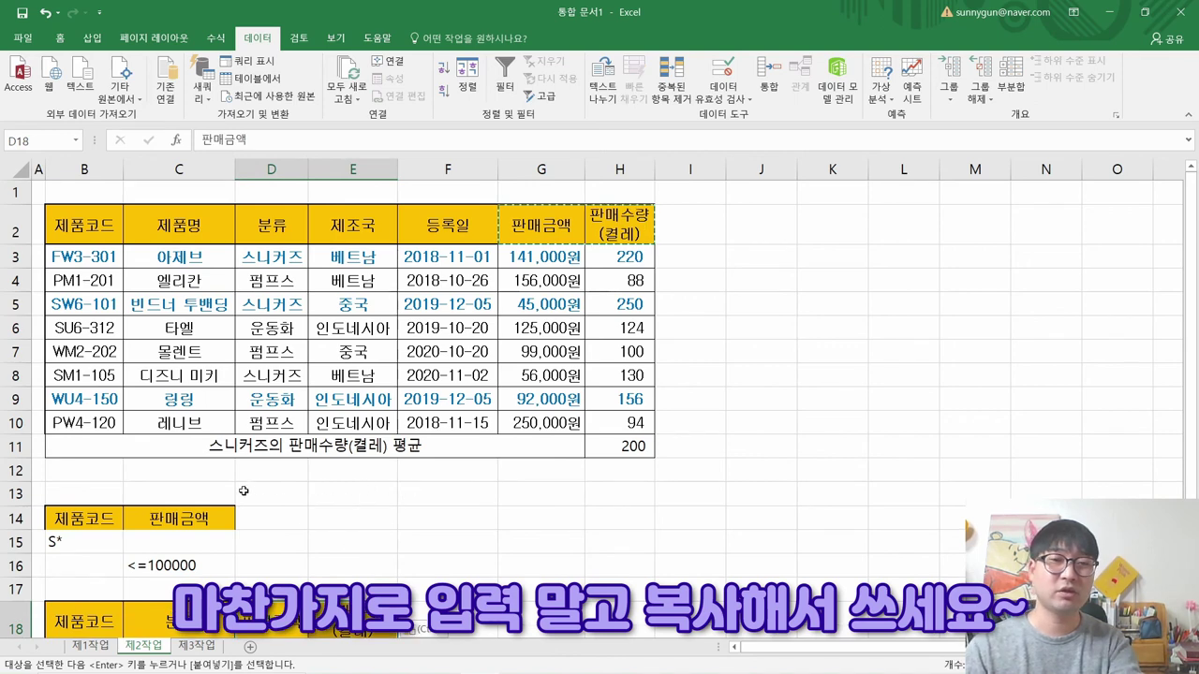
pyautogui.scroll(-1, 248, 489)
pyautogui.moveTo(103, 535); pyautogui.dragTo(317, 526)
# - Strike through the rest of the advanced filter instructions in the exam PDF, including the 조건 범위 and 복사 위치 lines
pyautogui.hotkey('alt', 'Tab')
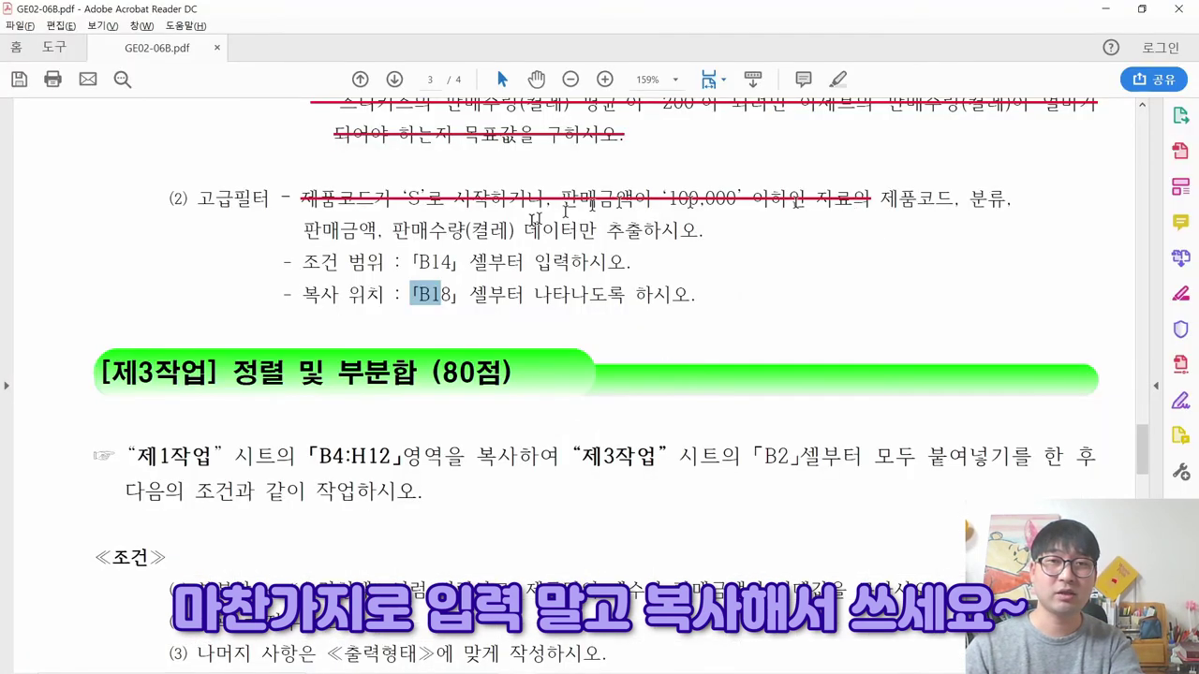
pyautogui.moveTo(703, 228); pyautogui.dragTo(712, 223)
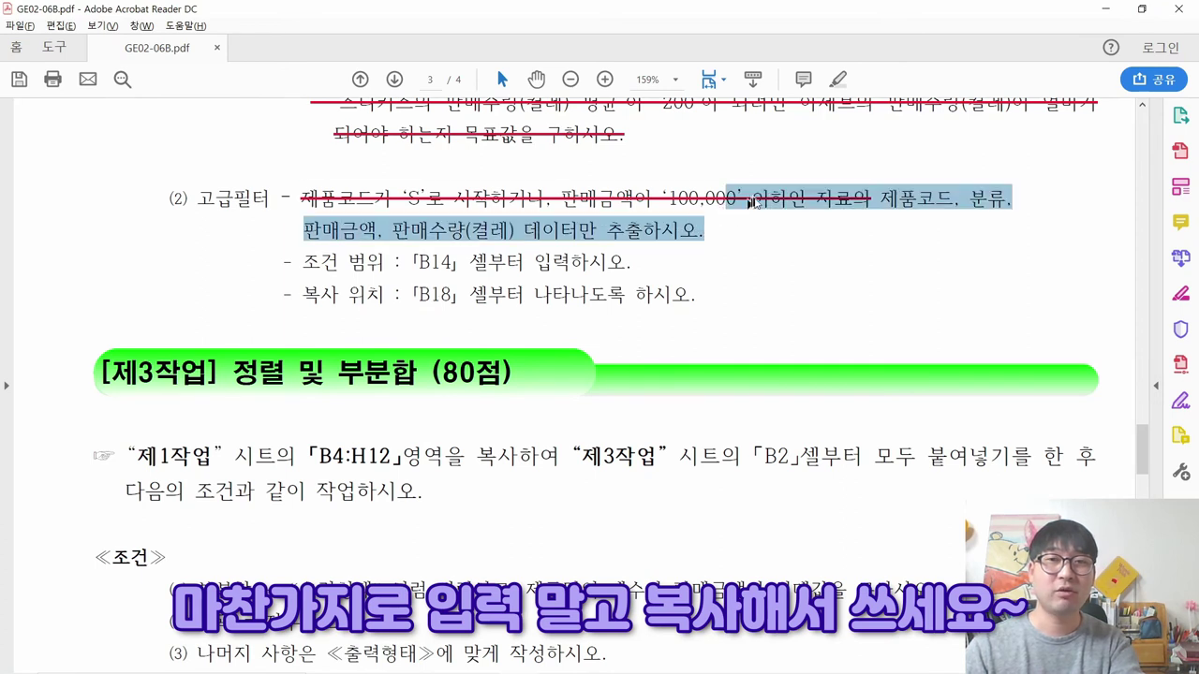
pyautogui.rightClick(740, 202)
pyautogui.click(661, 229)
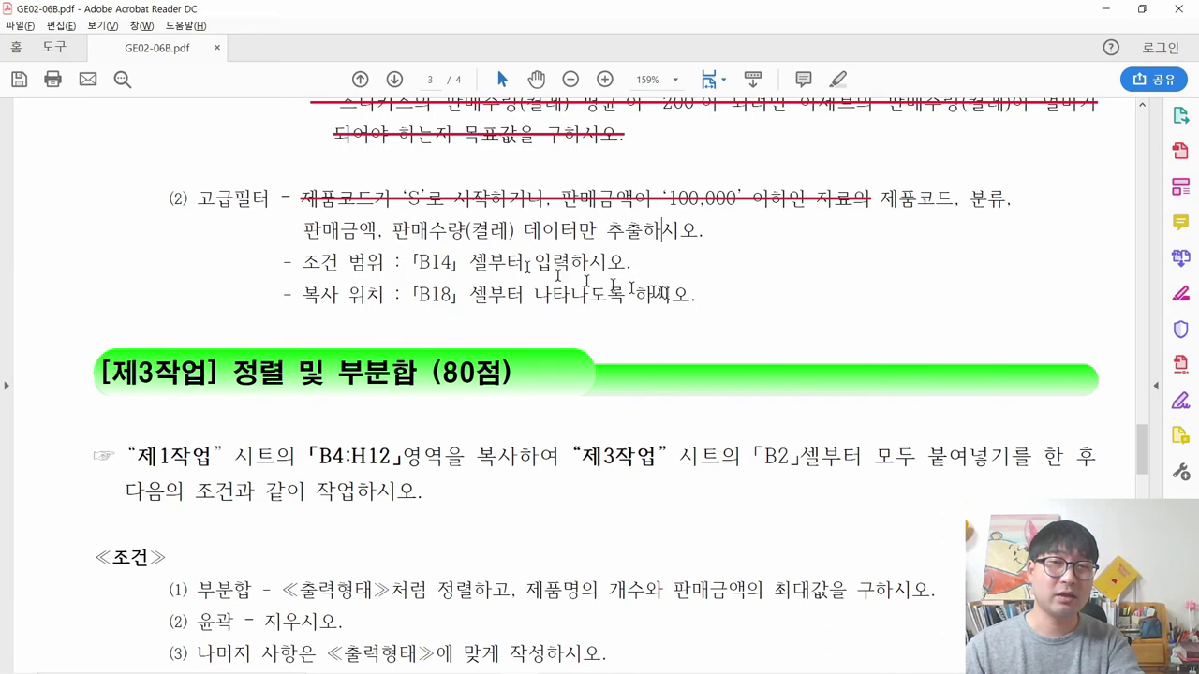
pyautogui.moveTo(698, 296); pyautogui.dragTo(838, 178)
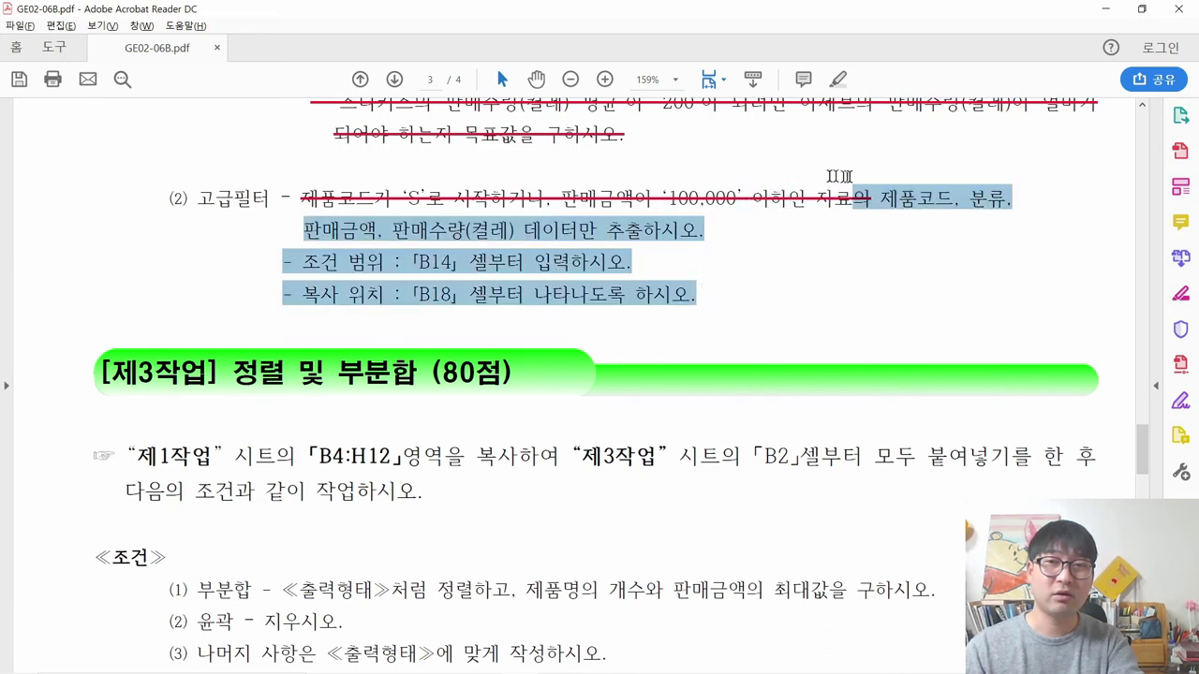
pyautogui.rightClick(896, 191)
pyautogui.click(965, 259)
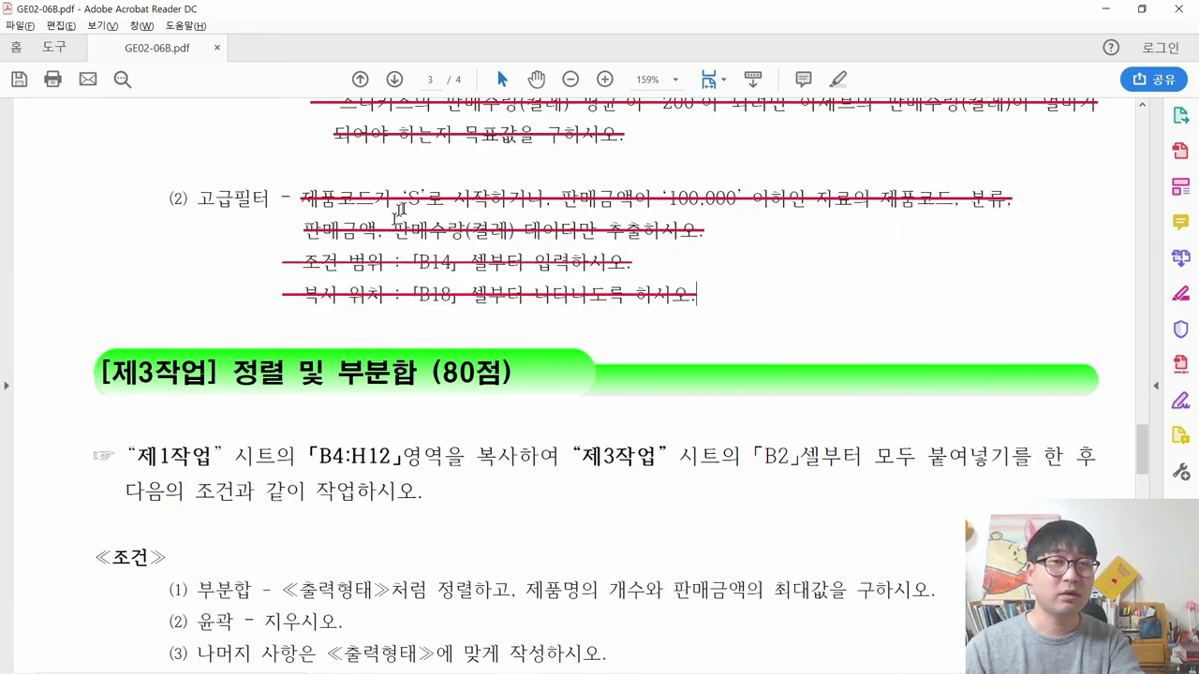
# - Start an advanced filter in Excel on list range B2:H10, excluding the average row, with criteria range B14:C16
pyautogui.hotkey('alt', 'Tab')
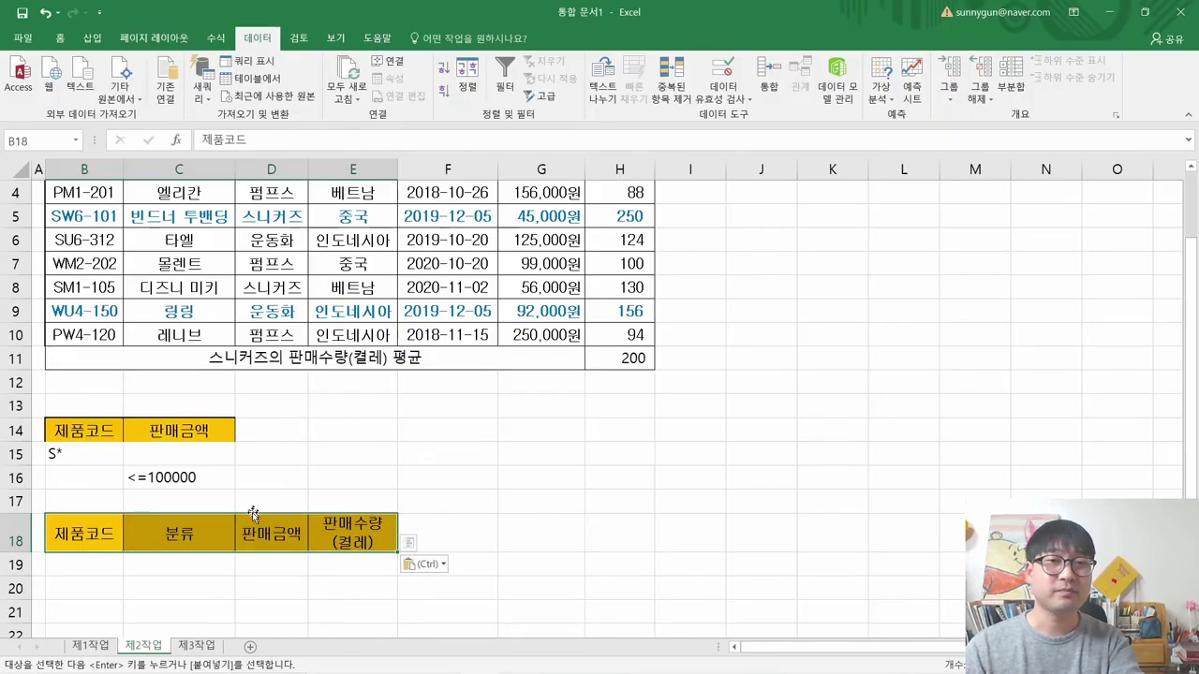
pyautogui.scroll(1, 253, 514)
pyautogui.click(136, 380)
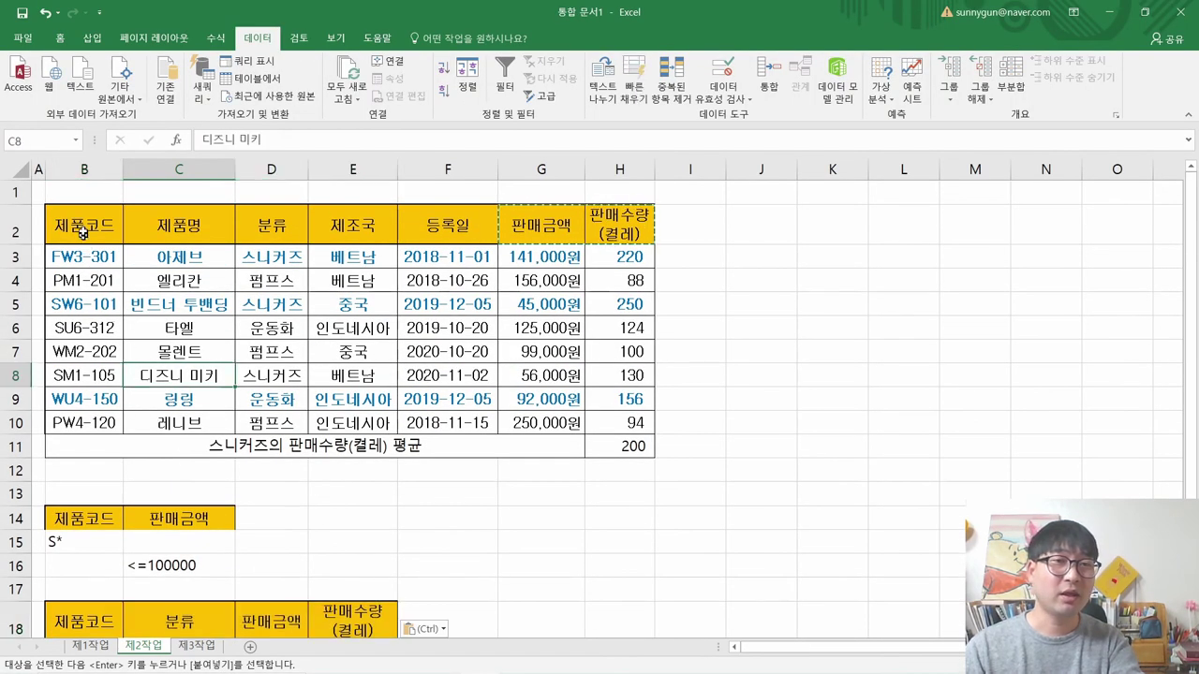
pyautogui.moveTo(84, 232); pyautogui.dragTo(622, 427)
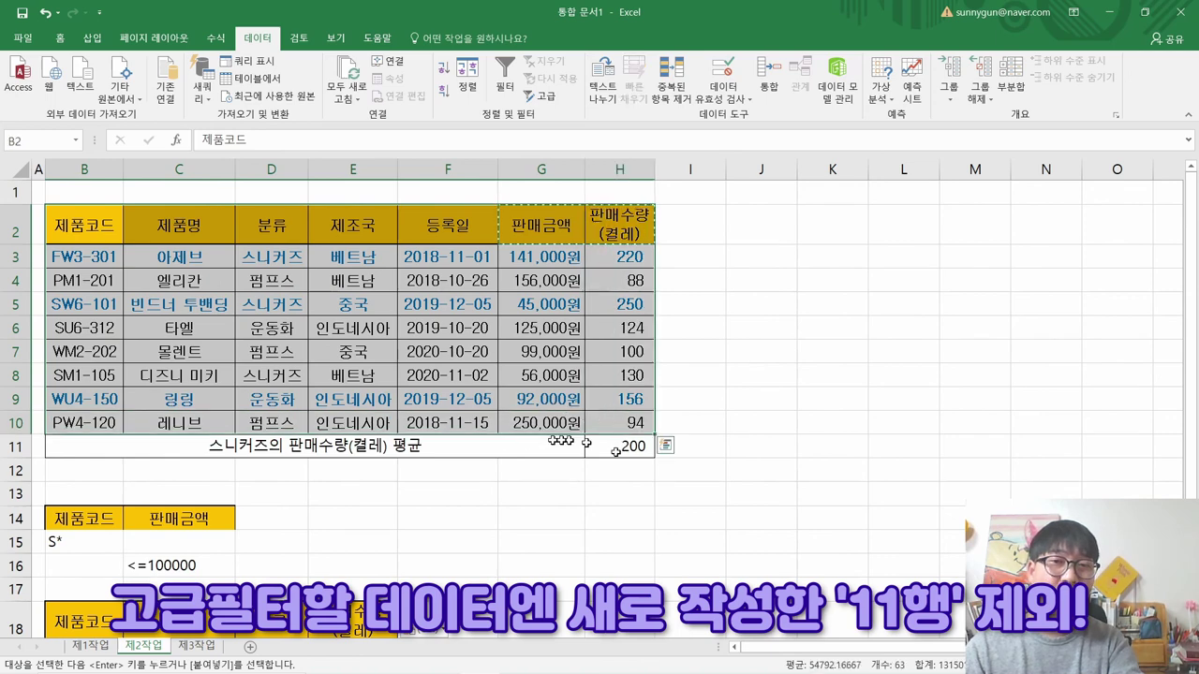
pyautogui.hotkey('ctrl', 'q')
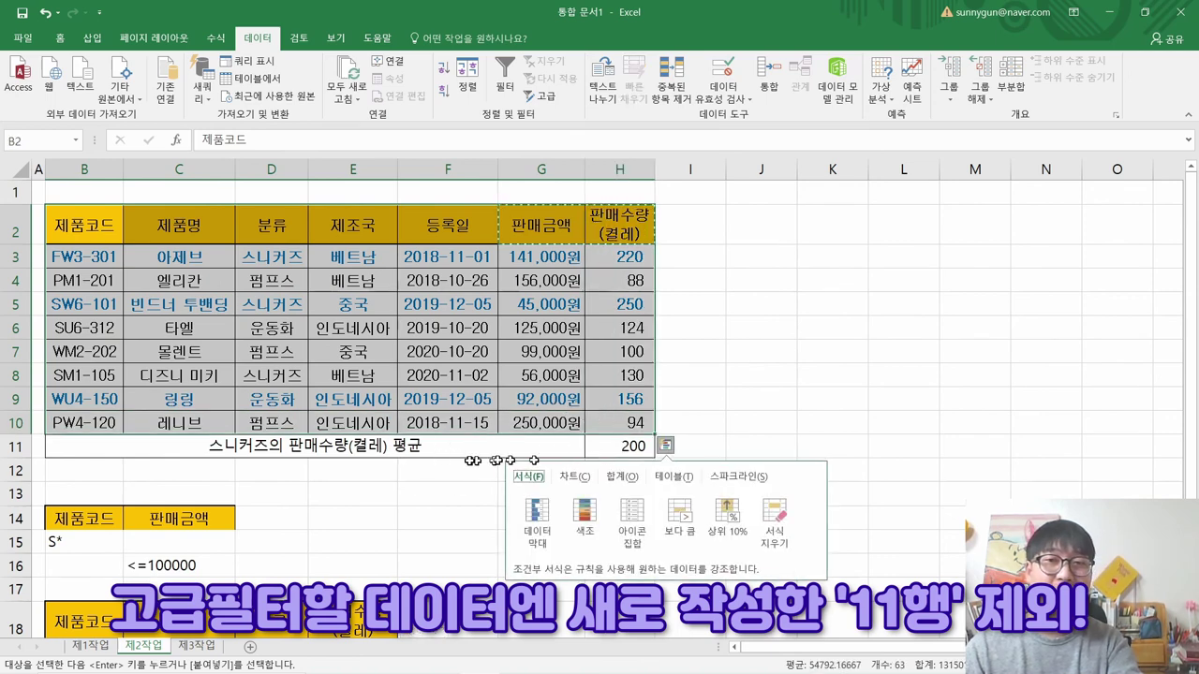
pyautogui.moveTo(602, 422); pyautogui.dragTo(99, 236)
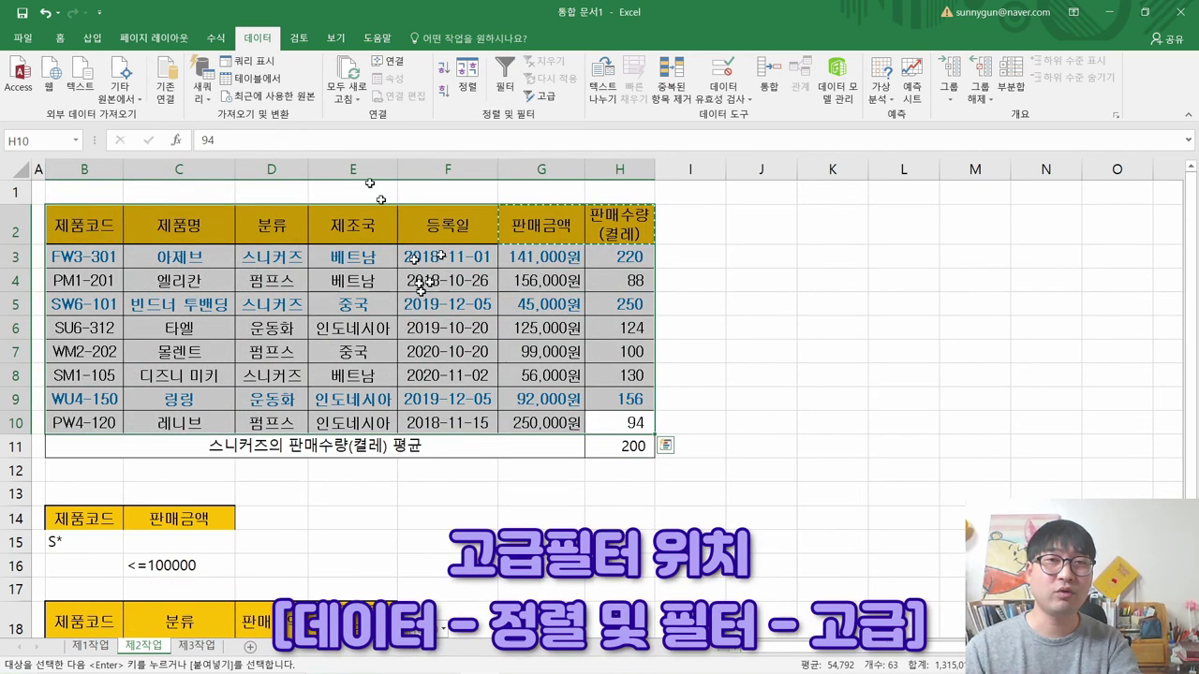
pyautogui.click(545, 97)
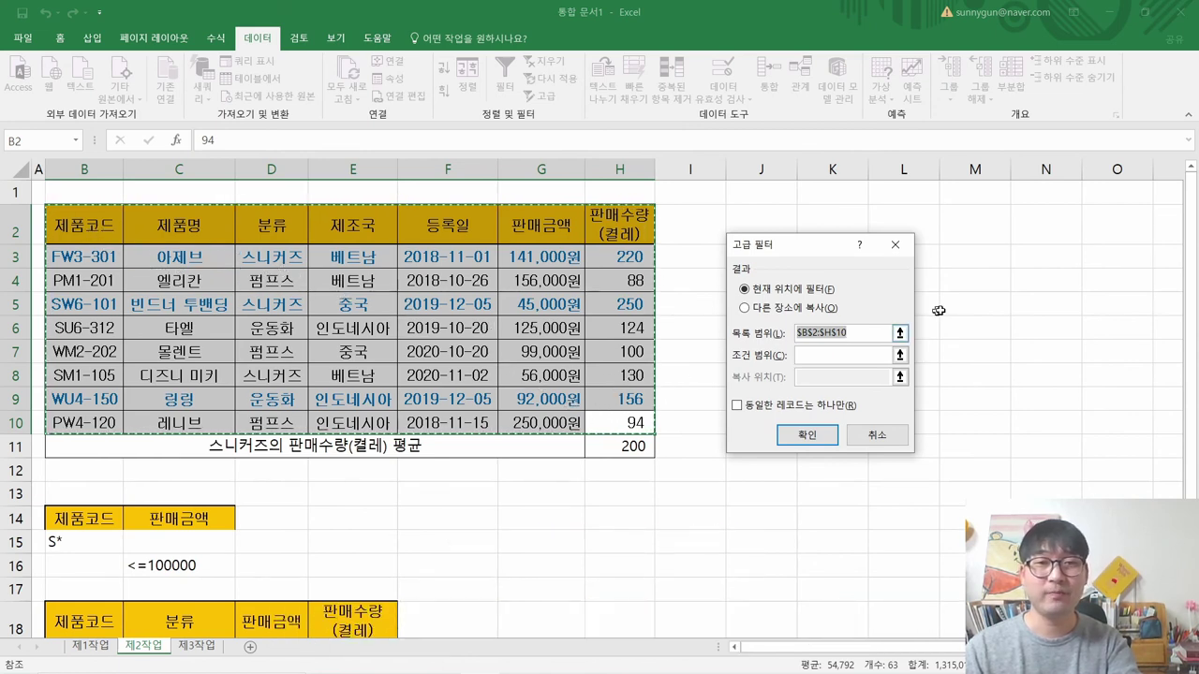
pyautogui.click(818, 358)
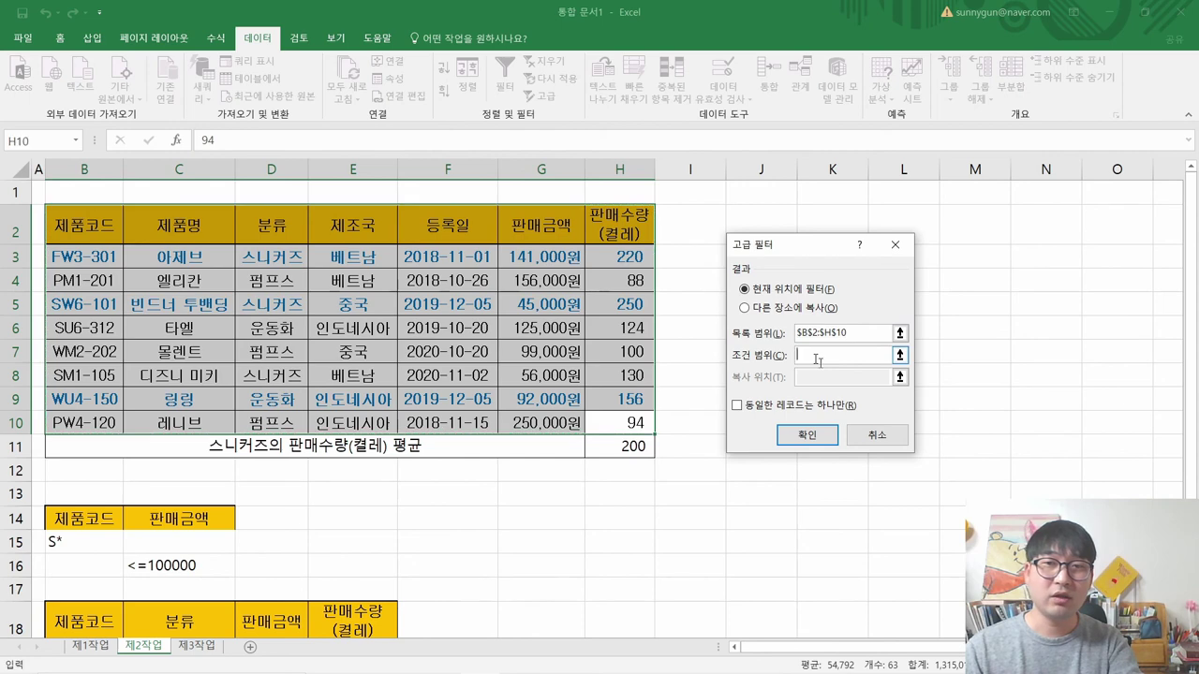
pyautogui.moveTo(86, 517); pyautogui.dragTo(169, 567)
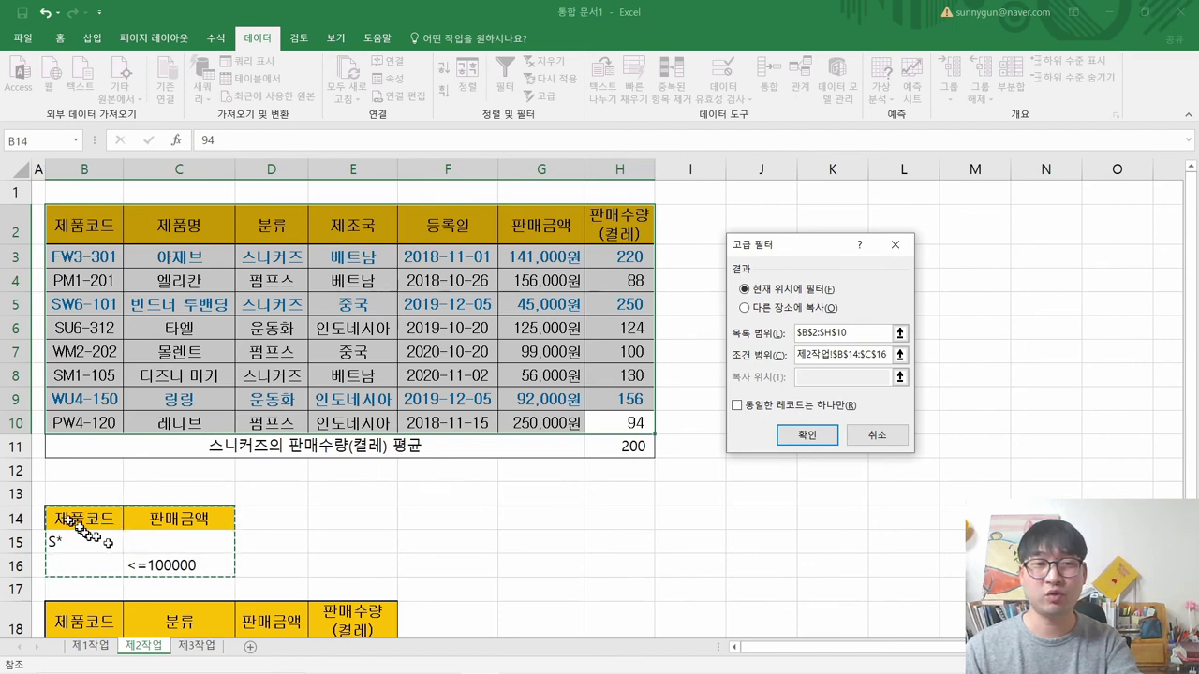
# - Set the advanced filter to copy its results to another location, the headers in B18:E18, and run it
pyautogui.click(805, 380)
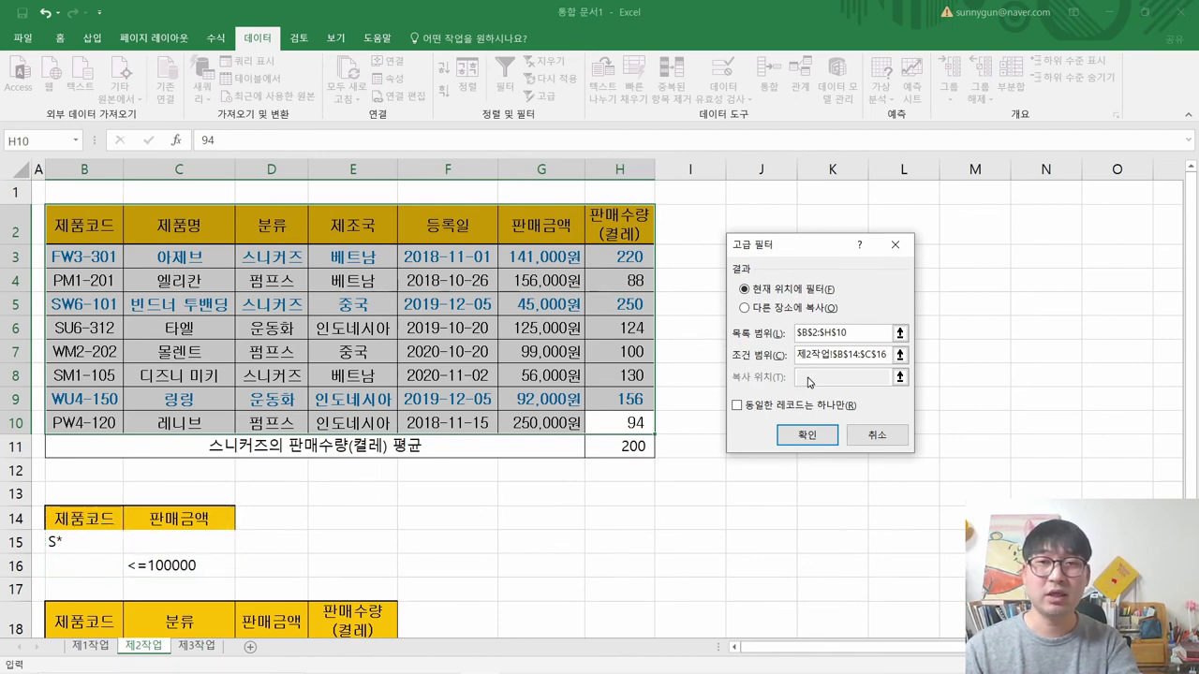
pyautogui.click(760, 310)
pyautogui.click(811, 380)
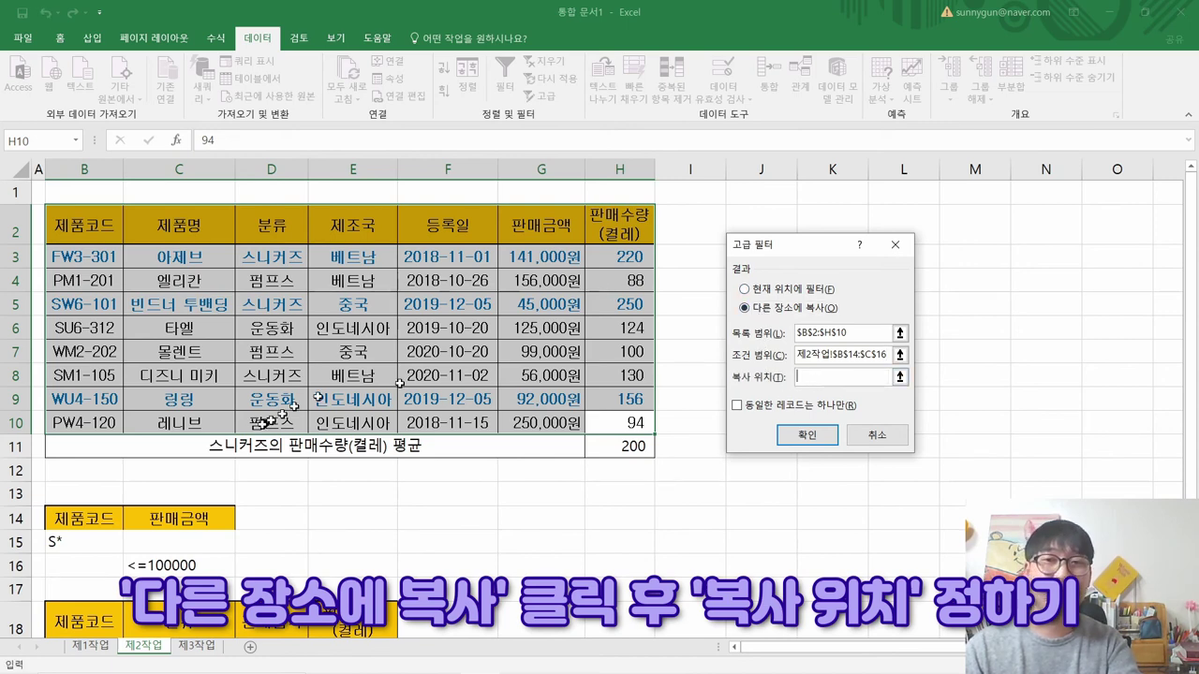
pyautogui.scroll(-2, 271, 420)
pyautogui.moveTo(75, 460); pyautogui.dragTo(343, 455)
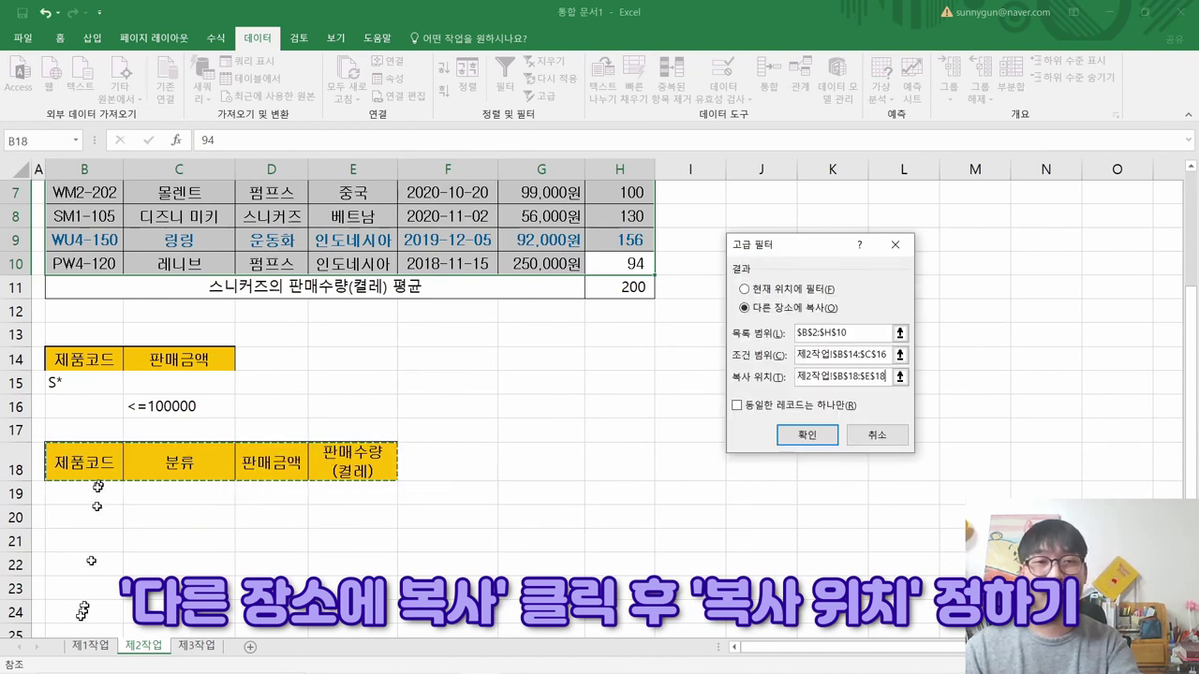
pyautogui.click(796, 434)
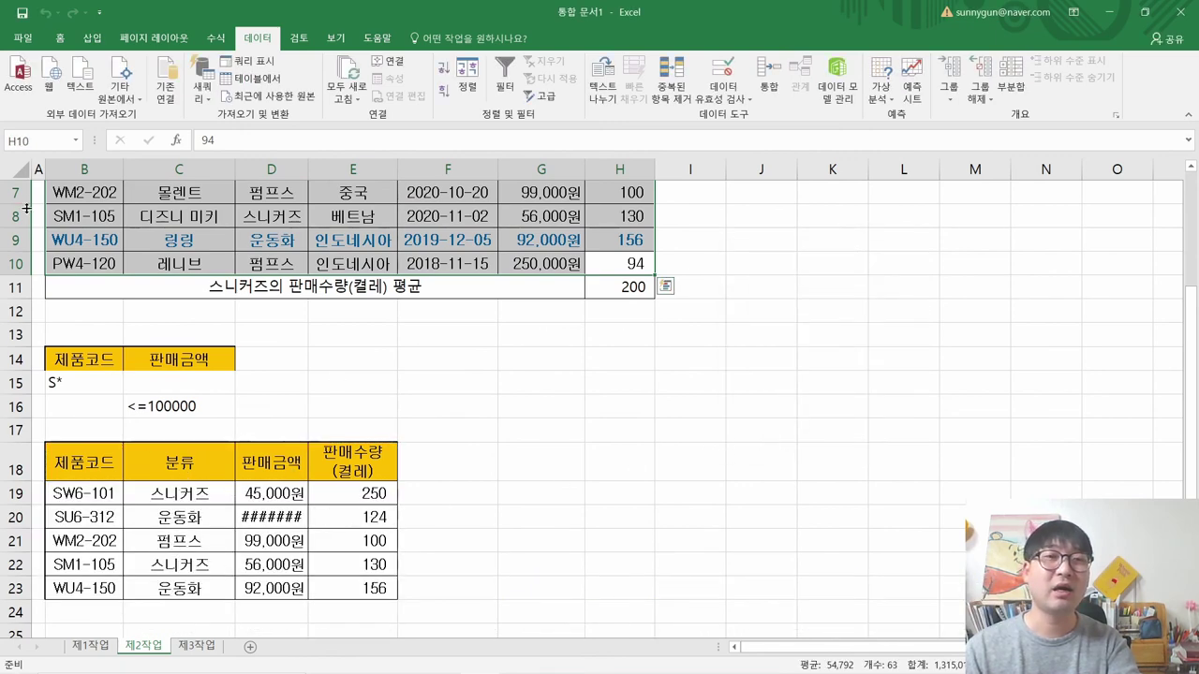
# - Autofit the column widths of the whole sheet so the amounts in the extracted table fit
pyautogui.click(19, 175)
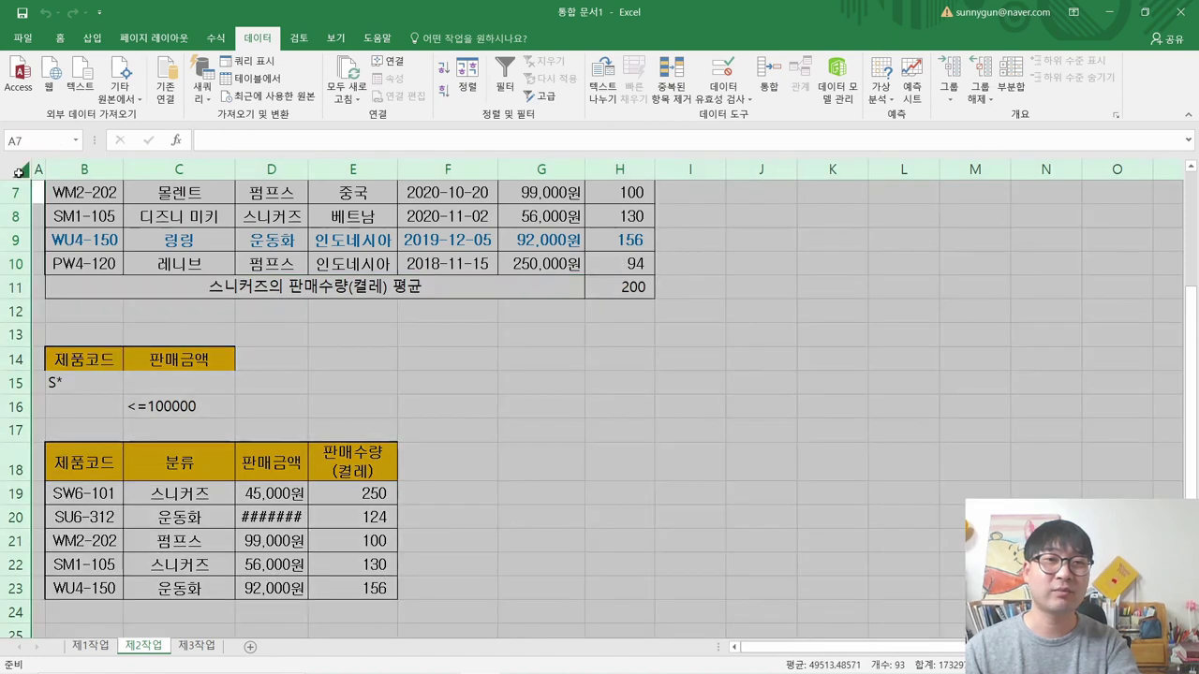
pyautogui.doubleClick(120, 167)
pyautogui.click(223, 492)
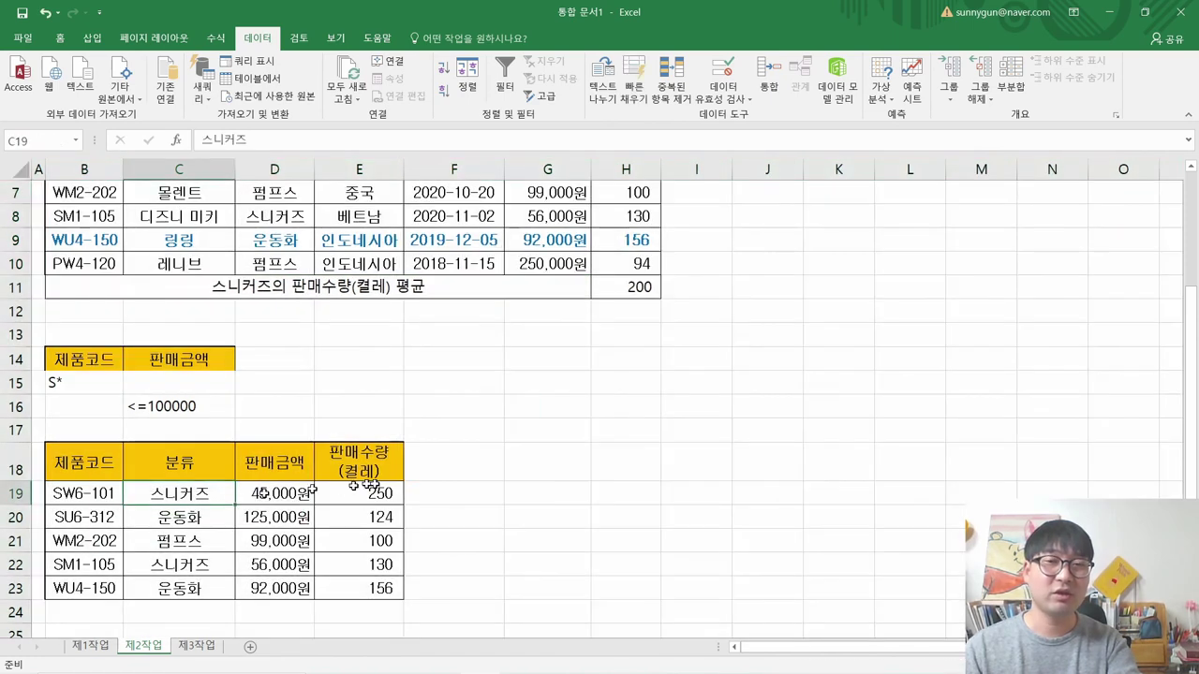
pyautogui.moveTo(118, 586); pyautogui.dragTo(113, 504)
pyautogui.click(345, 520)
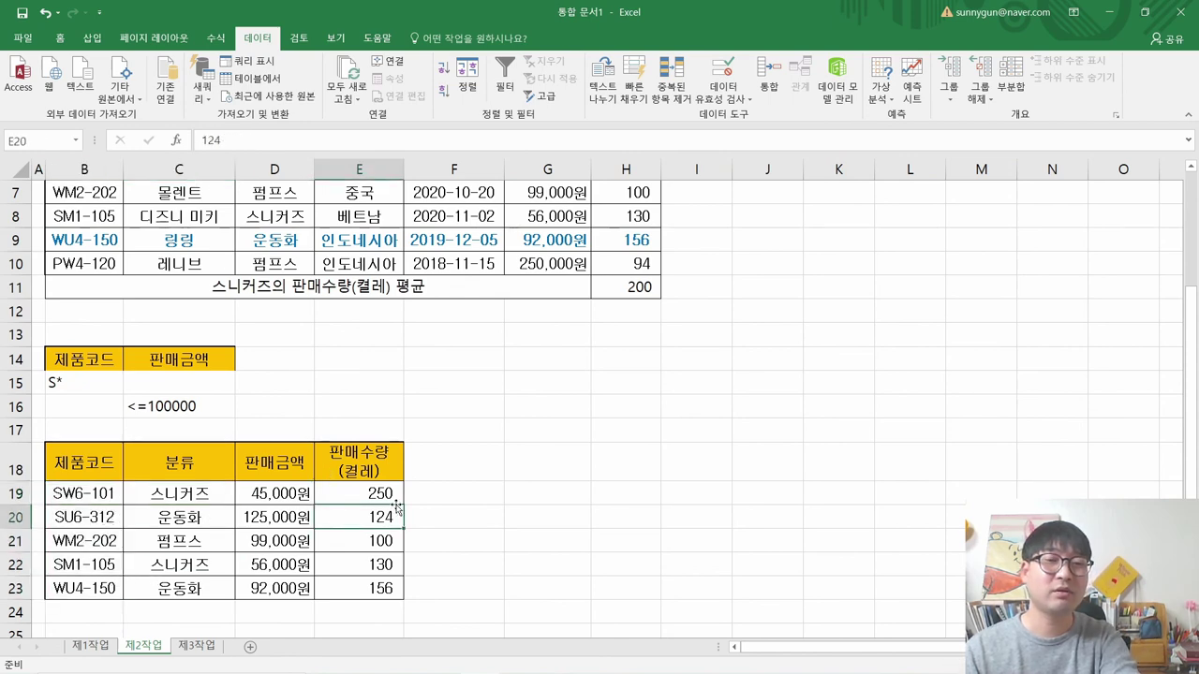
# - Return to cell A1 and review the whole finished 제2작업 sheet at a smaller scale
pyautogui.keyDown('ctrl'); pyautogui.scroll(-2, 398, 501); pyautogui.keyUp('ctrl')
pyautogui.press('Up')
pyautogui.press('Up')
pyautogui.press('Up')
pyautogui.press('Up')
pyautogui.press('Up')
pyautogui.press('Left')
pyautogui.press('Left')
pyautogui.press('Left')
pyautogui.press('Left')
pyautogui.hotkey('ctrl', 'Home')
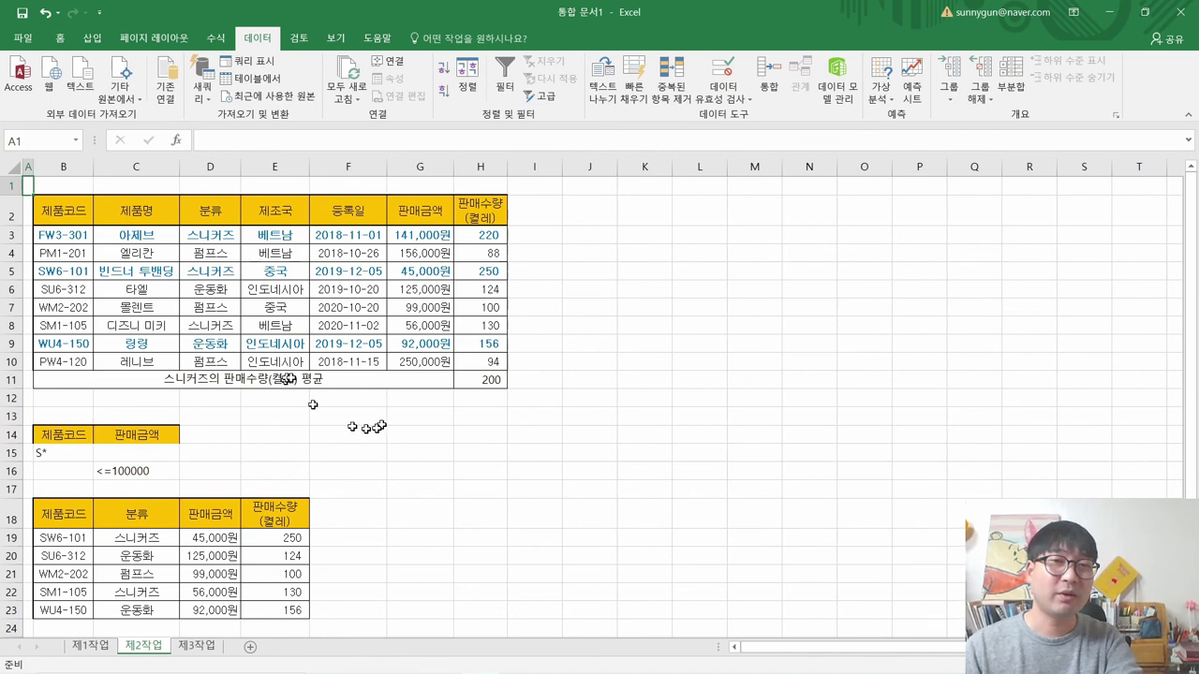